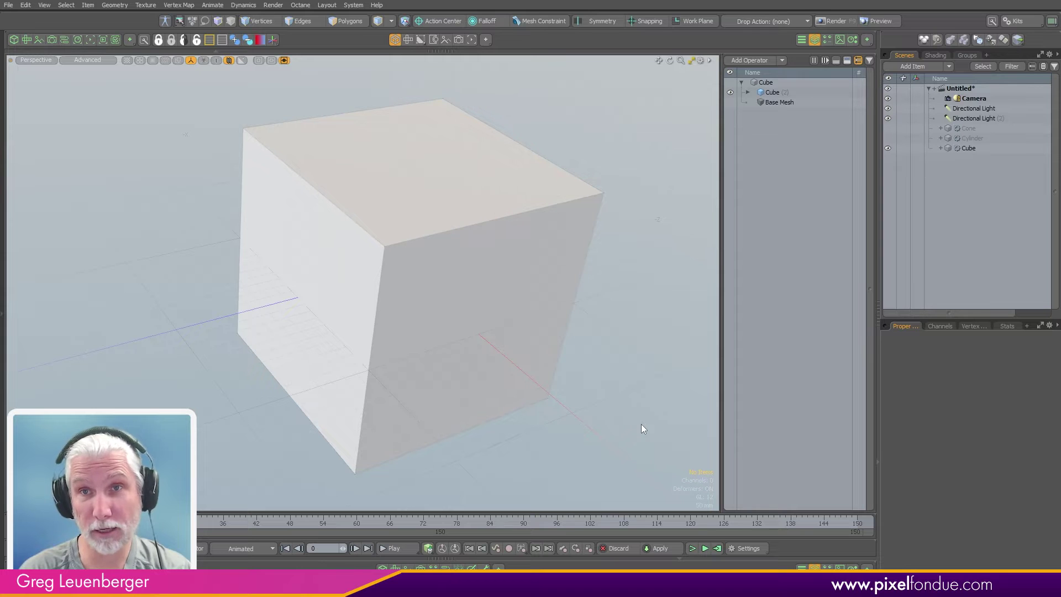
Select the cube's top polygon in polygon mode and clear the selection again
mouse_move(465, 272)
left_mouse_down("alt")
mouse_move(432, 279)
mouse_move(457, 281)
left_mouse_up("alt")
key("3")
left_click(449, 166)
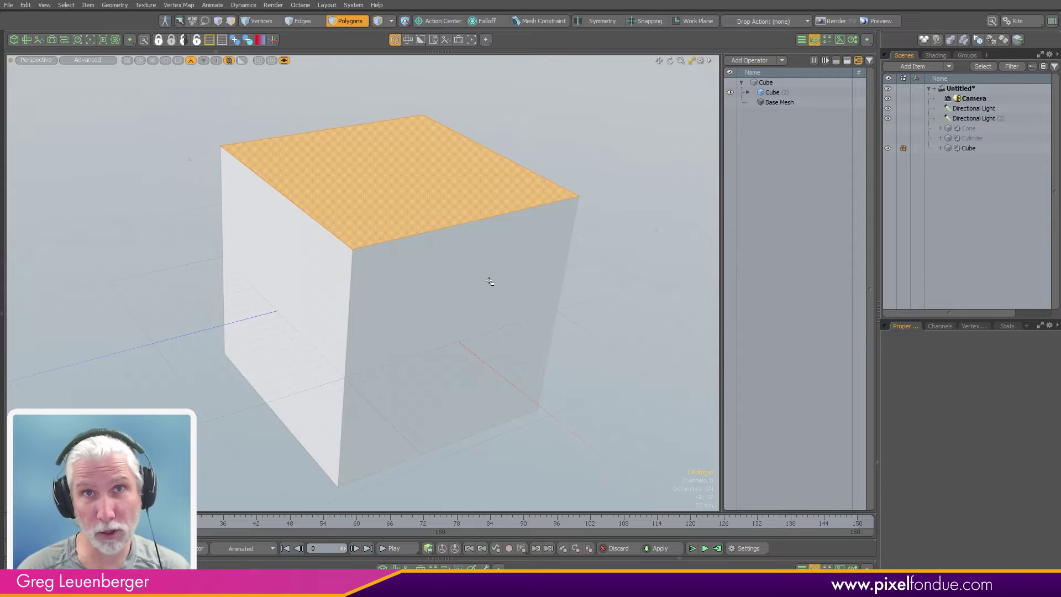
left_click(642, 392)
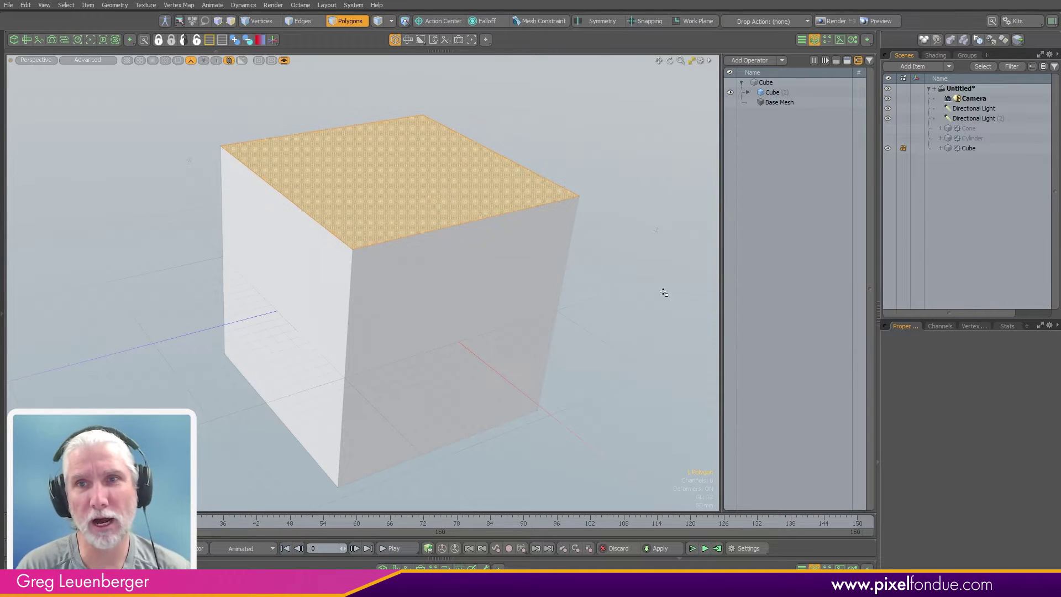
left_click(568, 409)
Add a Polygon Bevel operator to the cube and give it a Select by Previous Operation selection
left_click(754, 60)
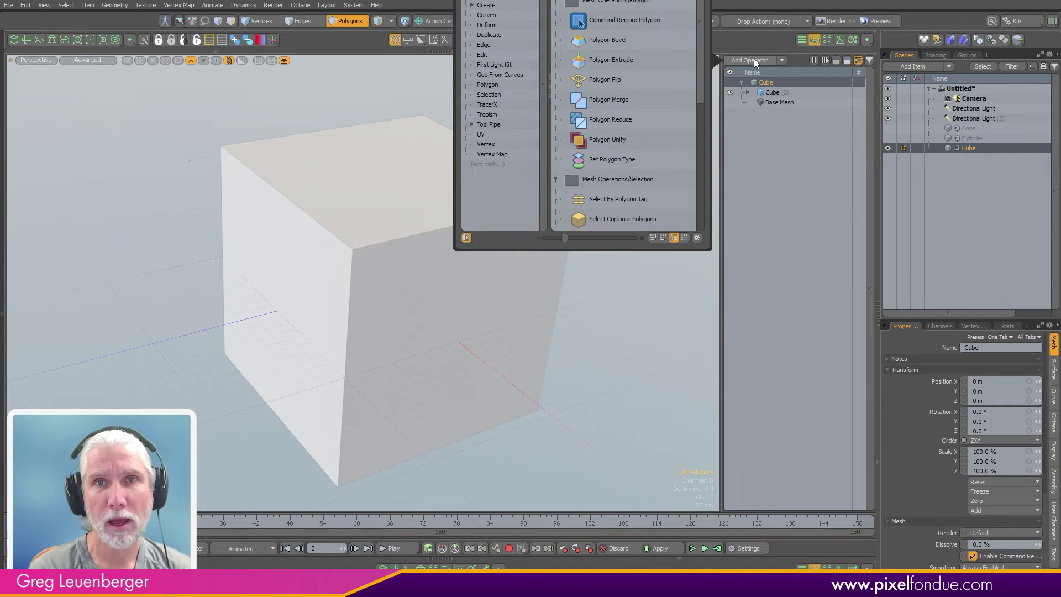
key("Return")
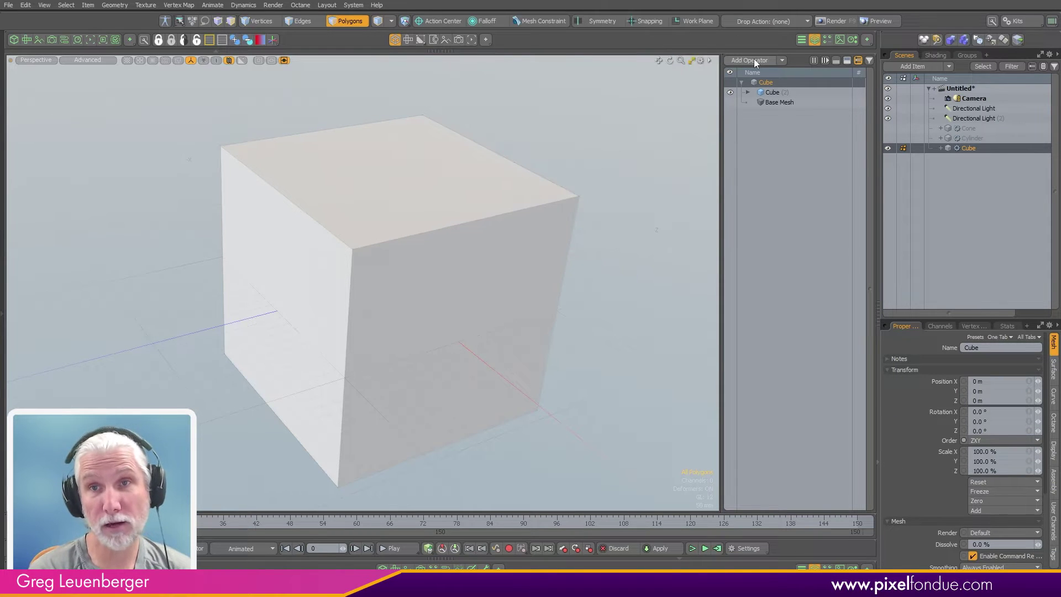
left_click(748, 92)
left_click(754, 112)
left_click(790, 123)
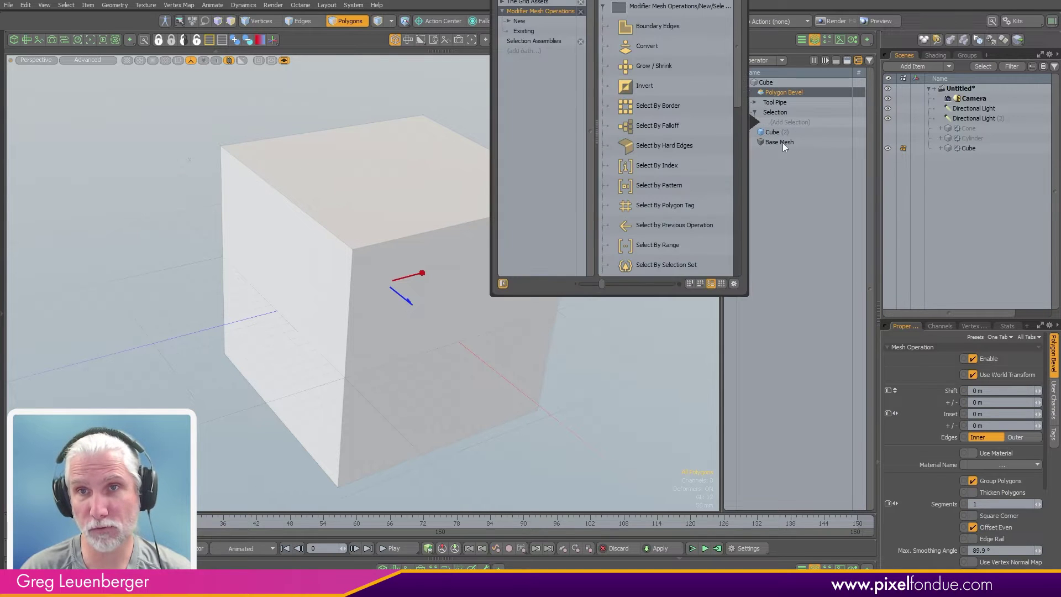
double_click(669, 224)
Set the bevel selection's source item to Cube (2) and its name to Top
left_click(982, 386)
left_click(974, 405)
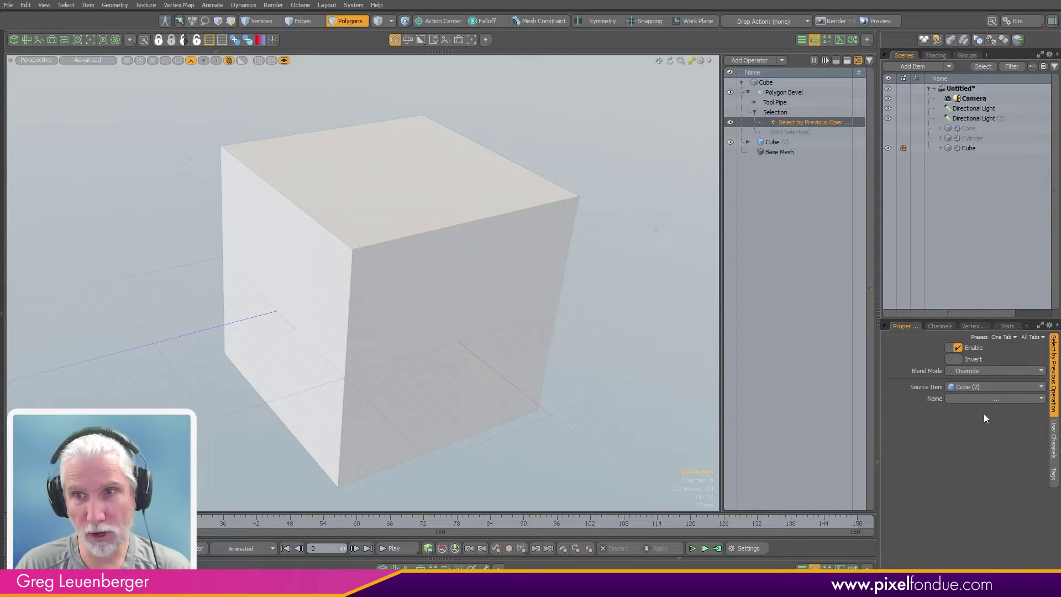
left_click(1025, 398)
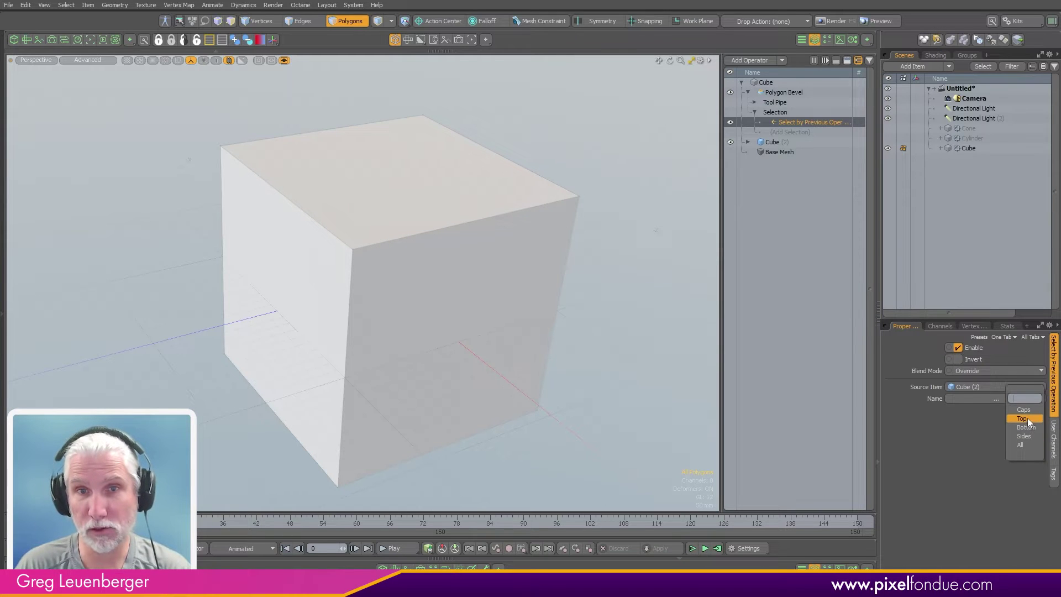
left_click(1028, 419)
Bevel the selected top face with a shift of about 308 mm and an inset of about 152 mm
left_click(741, 92)
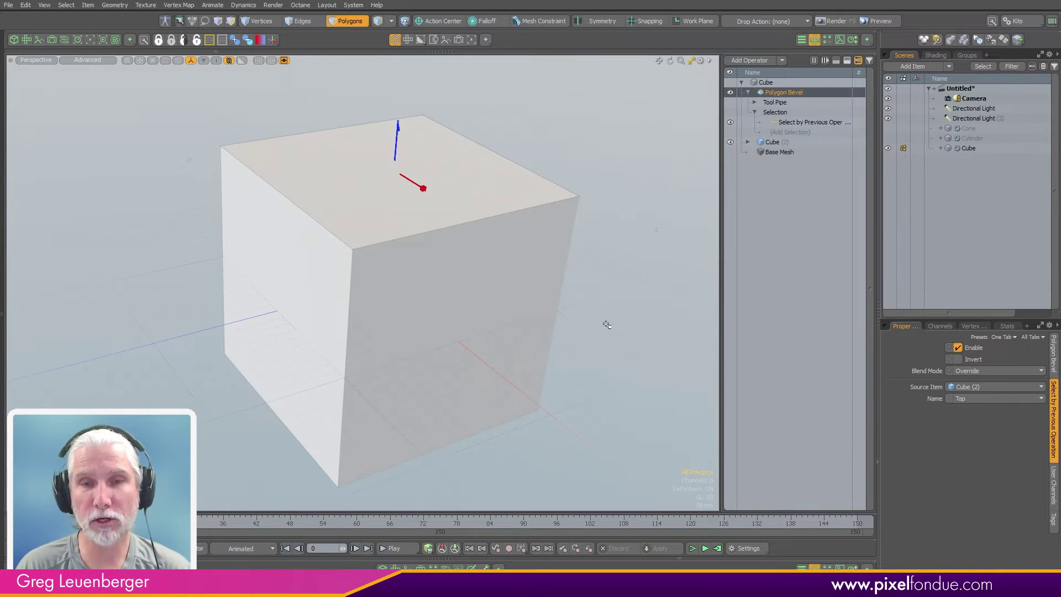
key("c")
left_click_drag(605, 321, 622, 149)
scroll(603, 237, "down", 2)
left_click_drag(604, 237, 544, 315, "alt+shift")
mouse_move(544, 316)
left_mouse_down("alt+shift")
mouse_move(601, 301)
mouse_move(635, 329)
left_mouse_up("alt+shift")
Change the bevel's previous-operation selection to Sides
left_click(788, 123)
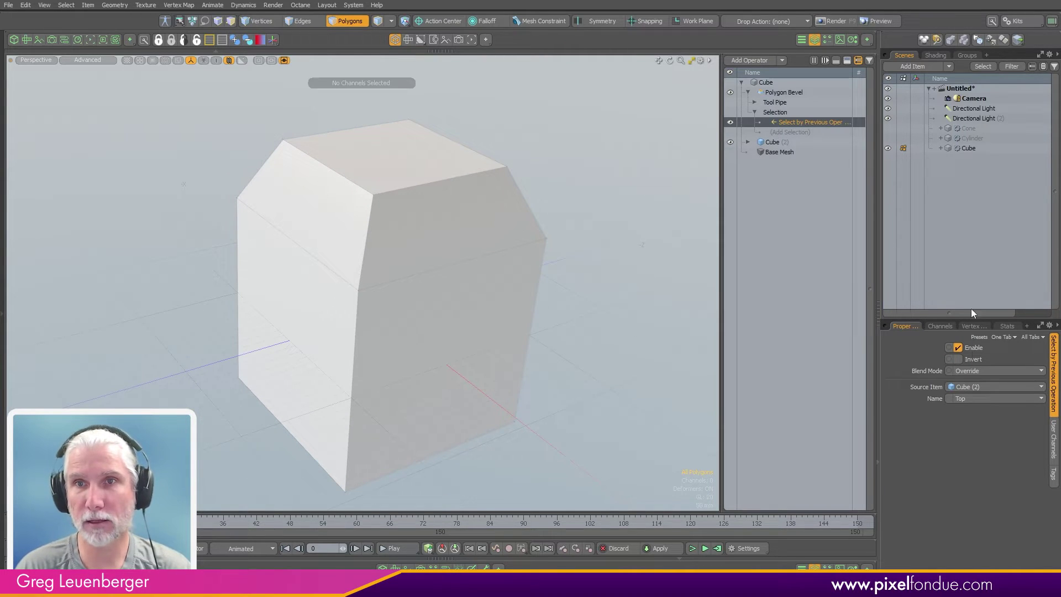
left_click(965, 398)
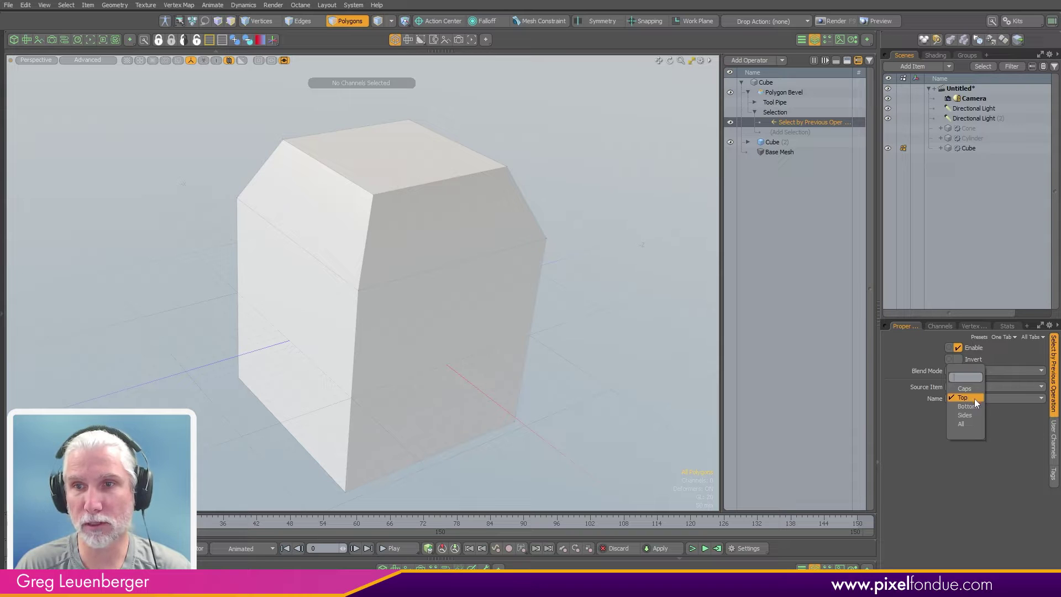
left_click(969, 415)
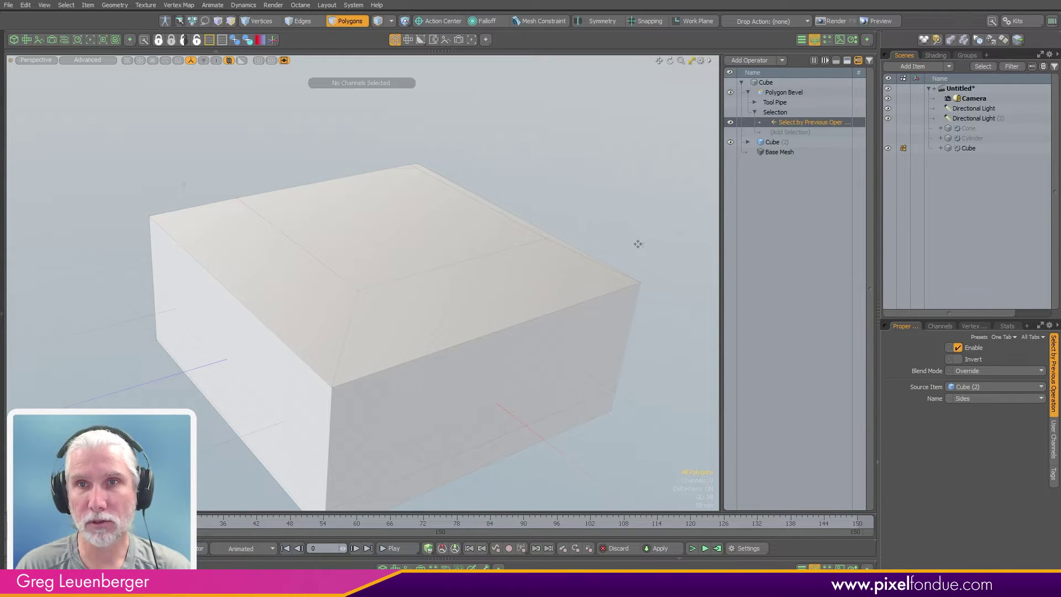
Turn off Group Polygons for the Polygon Bevel operator
left_click(779, 93)
key("k")
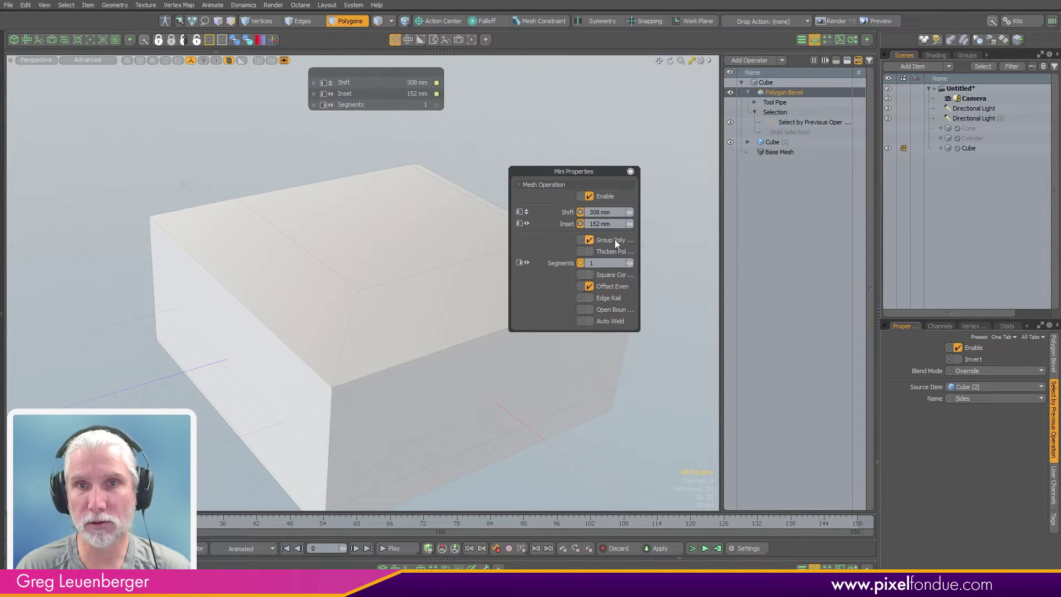
left_click(619, 242)
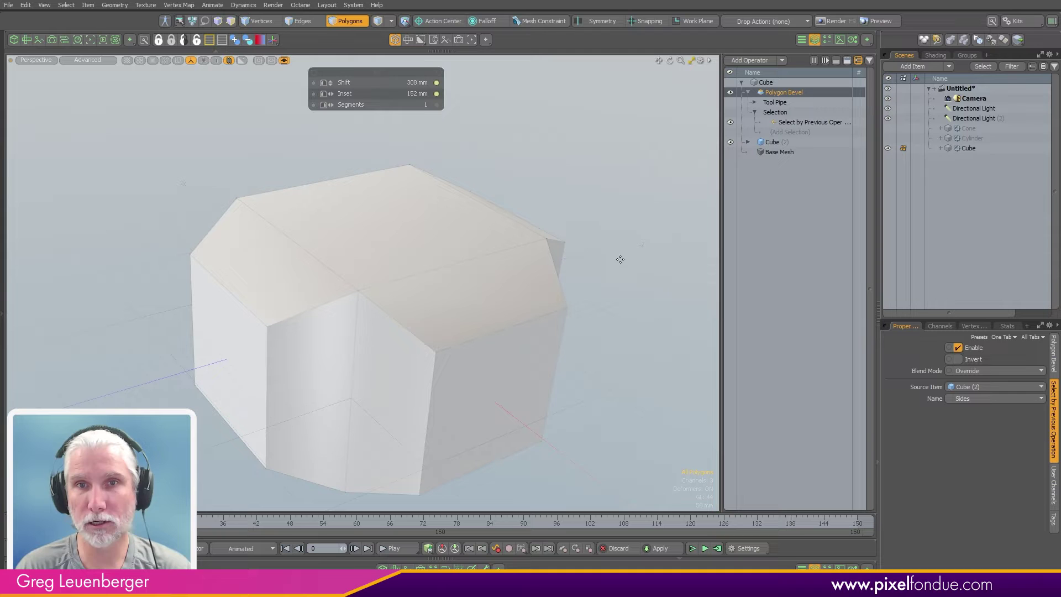
Try Bottom for the bevel's previous-operation selection and settle on Caps
left_click(965, 399)
left_click(968, 386)
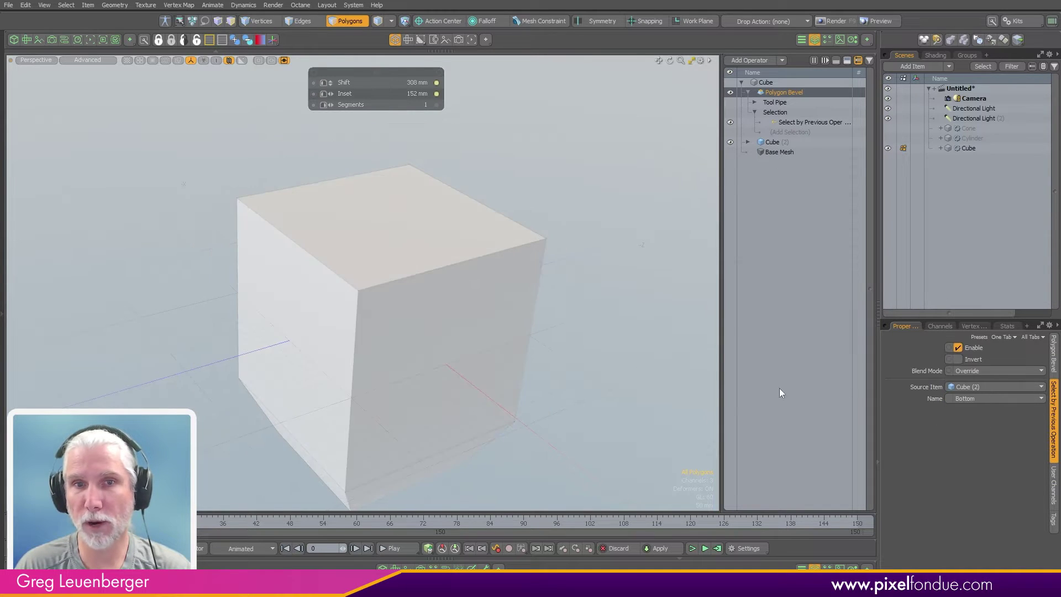
left_click(964, 398)
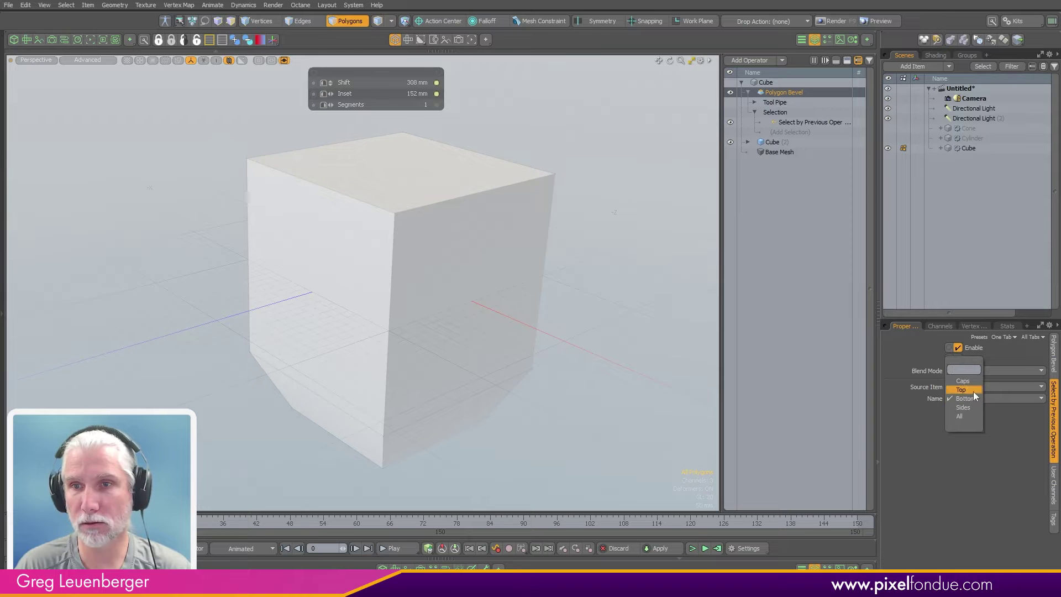
left_click(975, 381)
left_click_drag(621, 306, 578, 329, "alt")
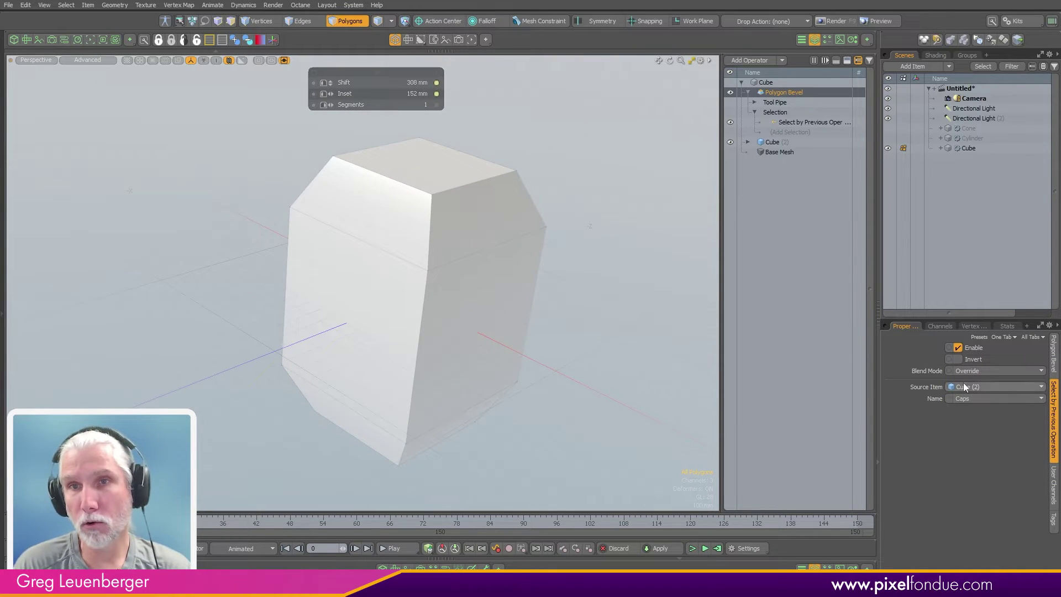
Try the Z and X axes on the base Cube operator and return its axis to Y
left_click(780, 141)
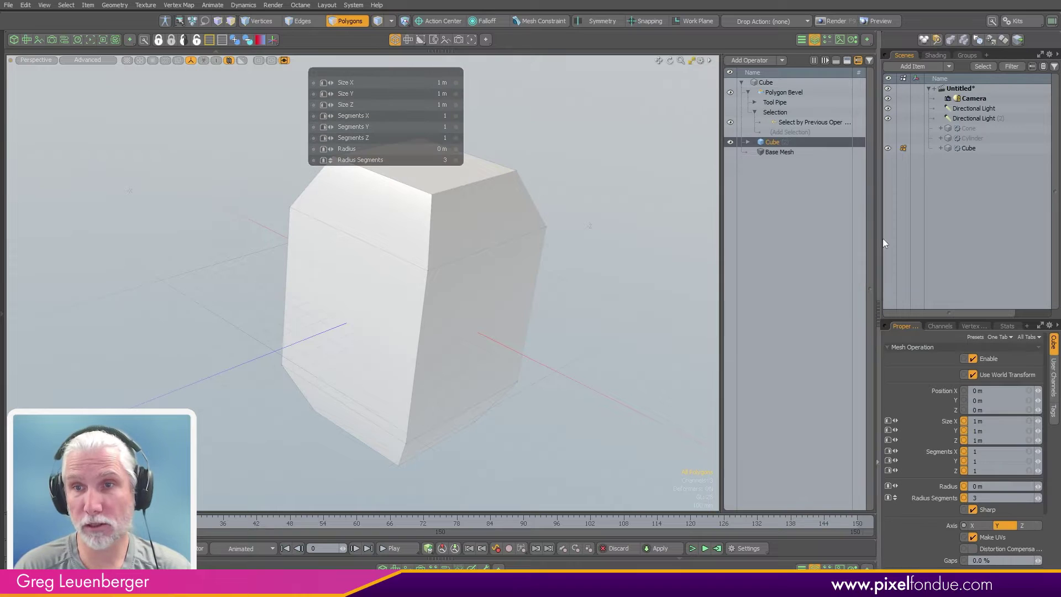
left_click(1025, 526)
left_click(974, 526)
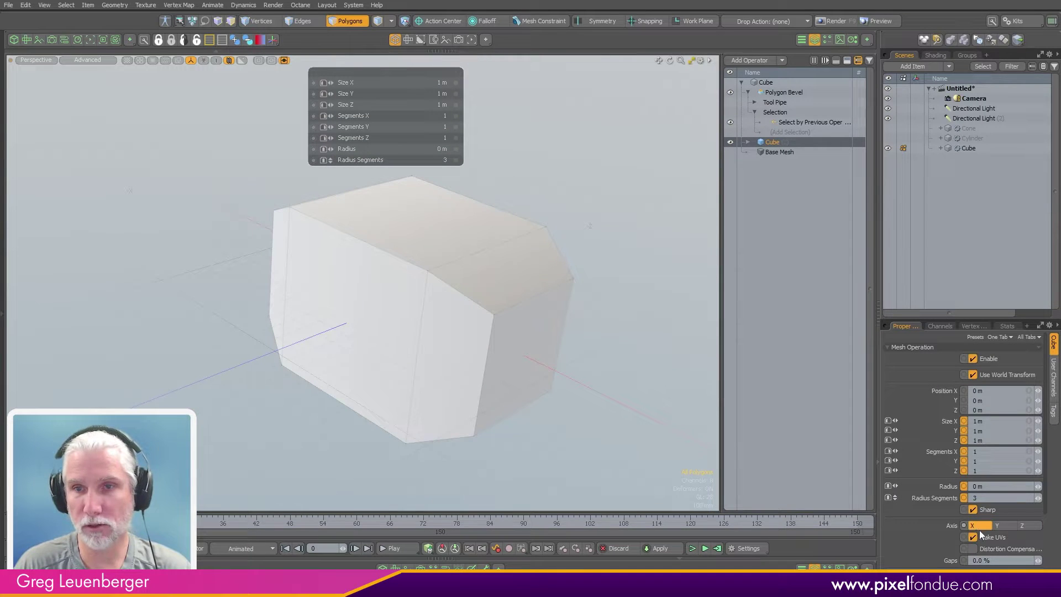
left_click(999, 526)
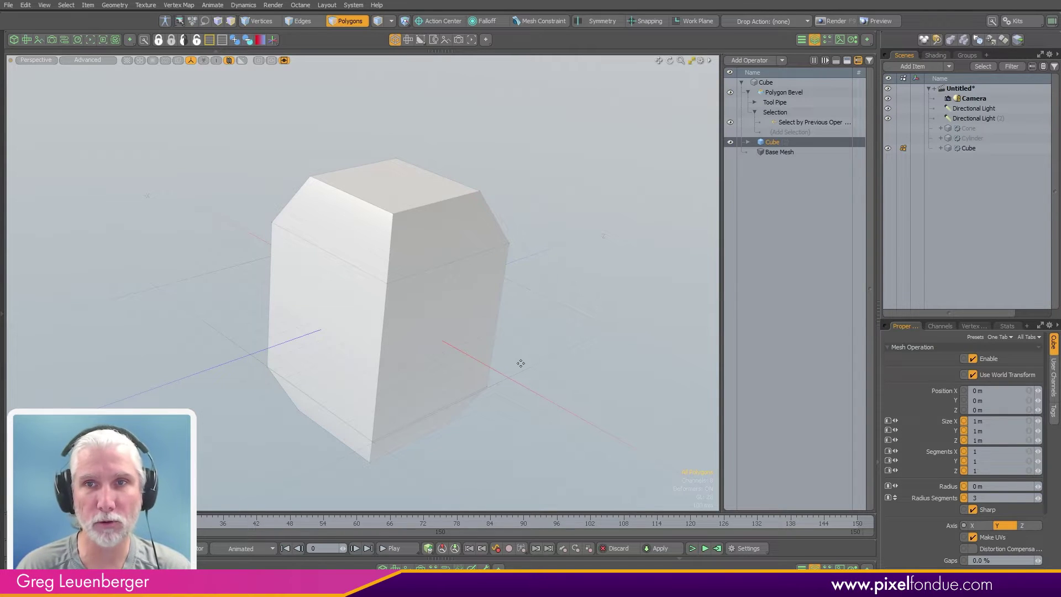
Show the Cylinder mesh, hide the Cube mesh and select the Cylinder item
left_click(888, 138)
left_click(887, 148)
left_click_drag(575, 243, 529, 250, "alt")
scroll(527, 246, "up", 2)
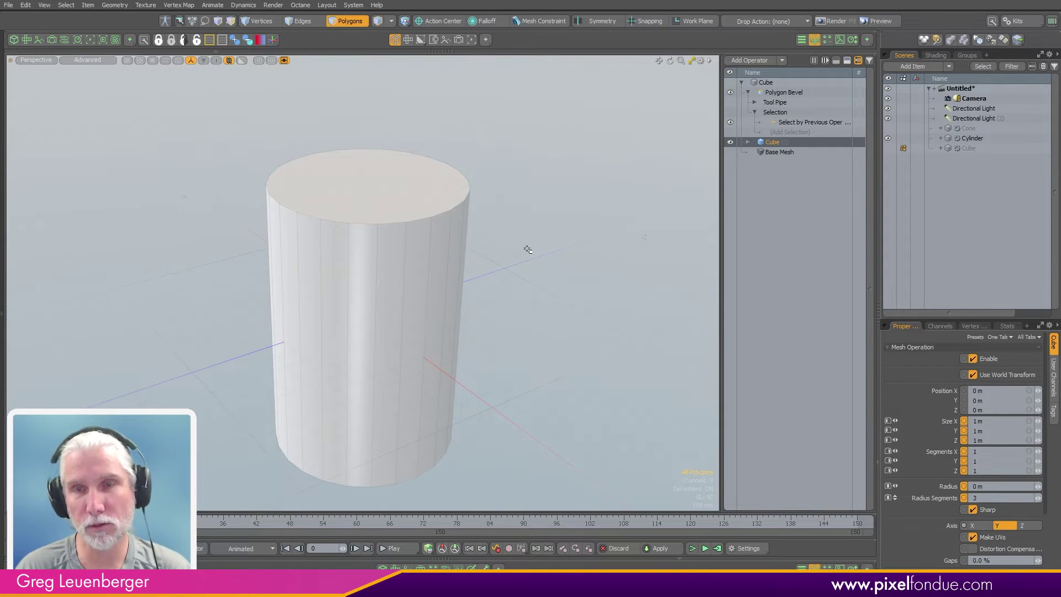
left_click(962, 138)
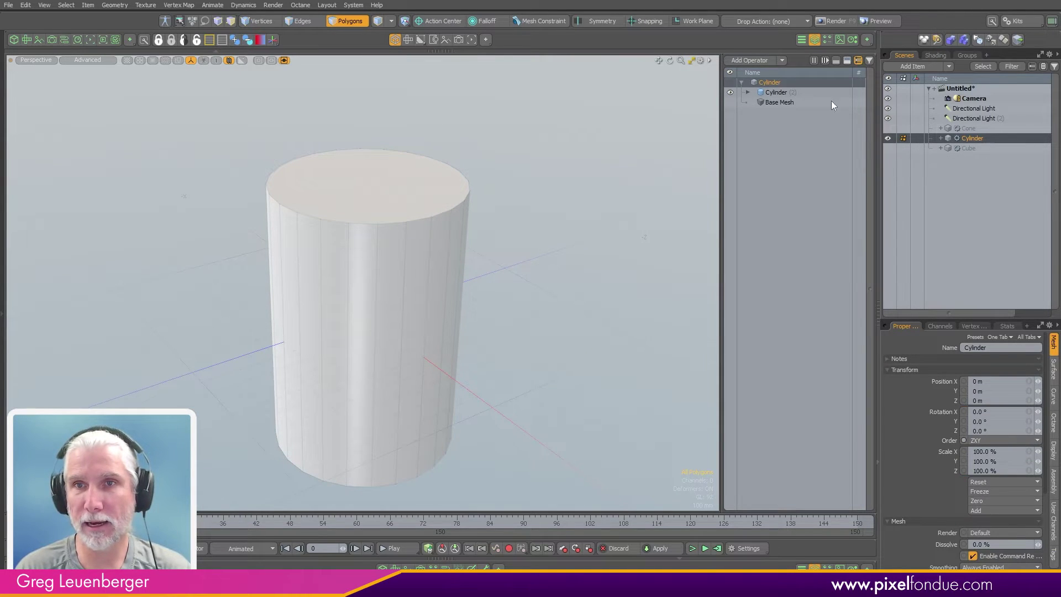
Add a Delete operator to the cylinder with a Select by Previous Operation selection
left_click(756, 59)
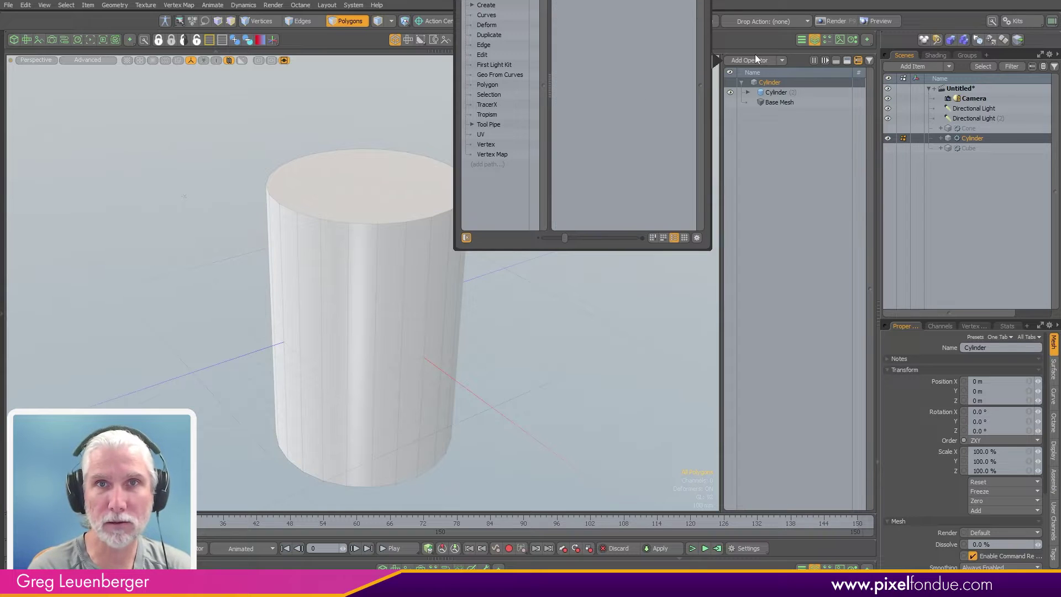
key("Delete")
left_click(747, 92)
left_click(754, 102)
left_click(790, 113)
double_click(683, 213)
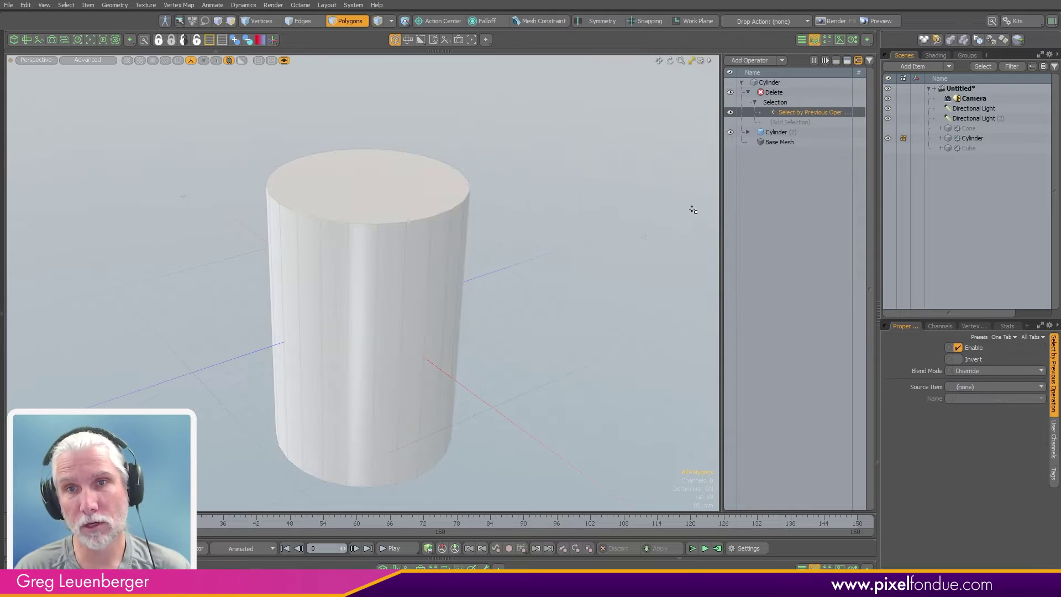
Set the Delete selection's source item to Cylinder (2) and its name to Caps
left_click(987, 388)
left_click(993, 410)
left_click(975, 399)
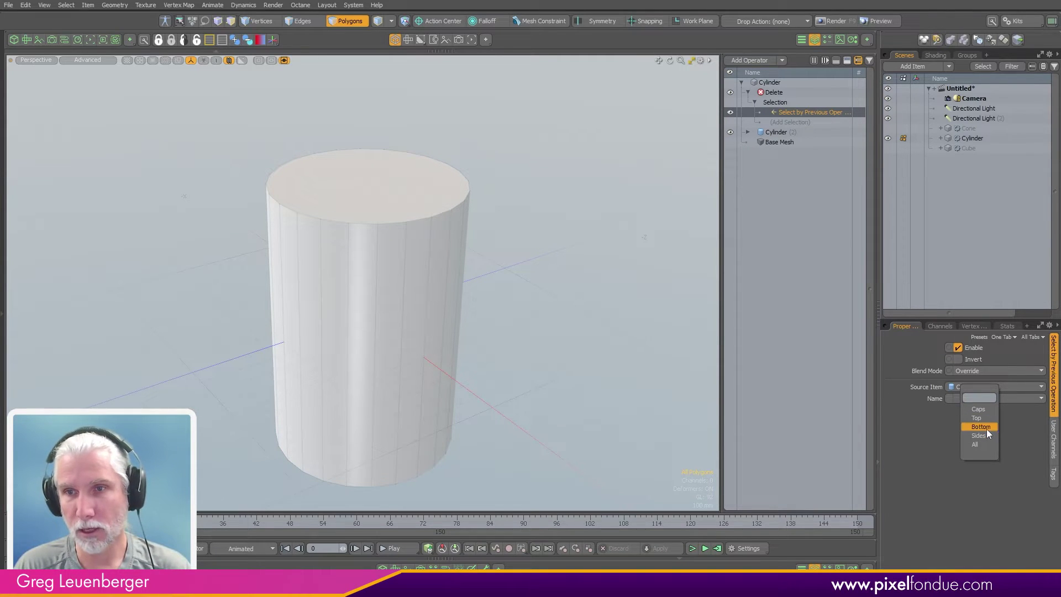
left_click(991, 411)
left_click_drag(498, 298, 530, 271, "alt")
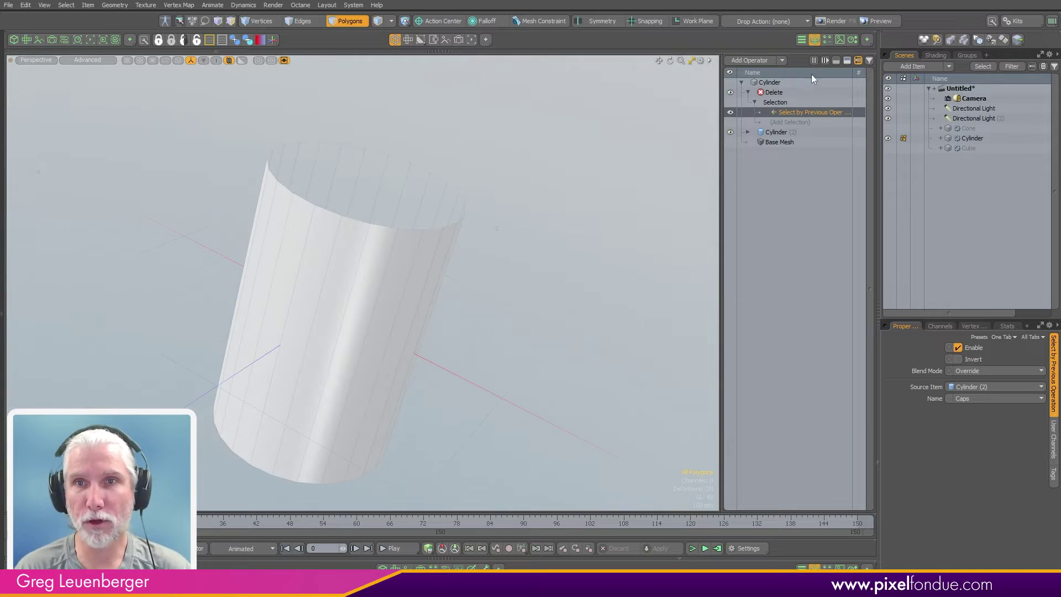
Add a Thicken operator to the open cylinder with an offset of about -224 mm
left_click(769, 61)
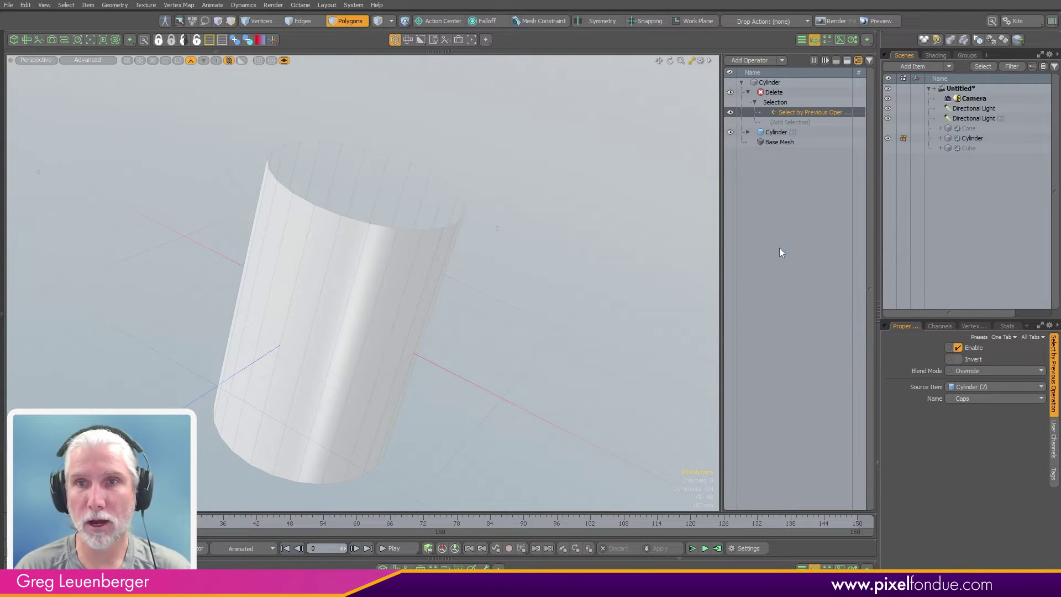
type("thicken")
key("Return")
key("c")
left_click_drag(531, 270, 514, 308)
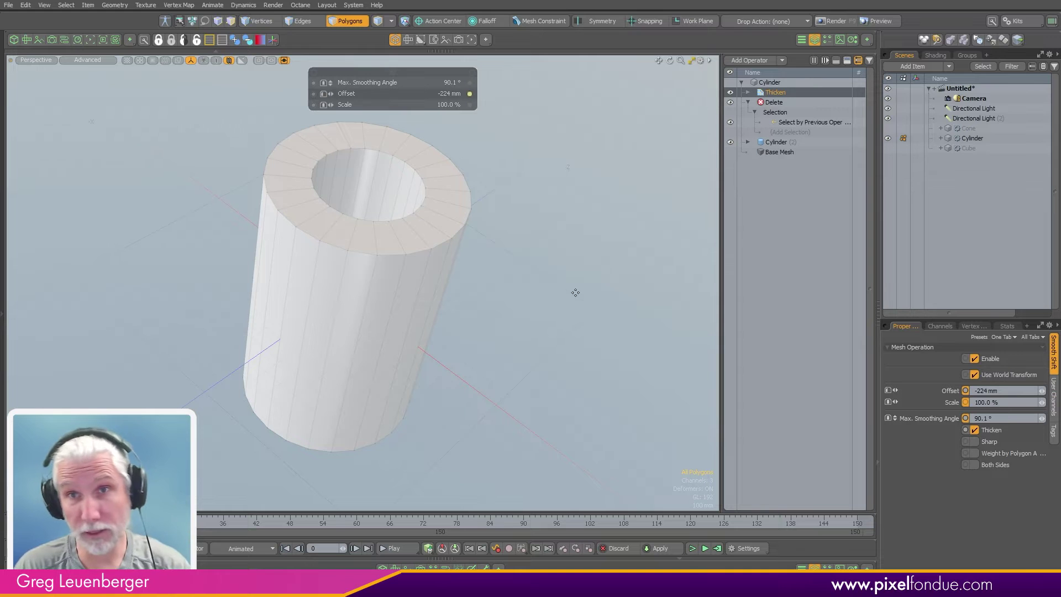
Change the Delete operator's previous-operation selection to Top
left_click(777, 143)
left_click_drag(447, 223, 409, 271, "alt")
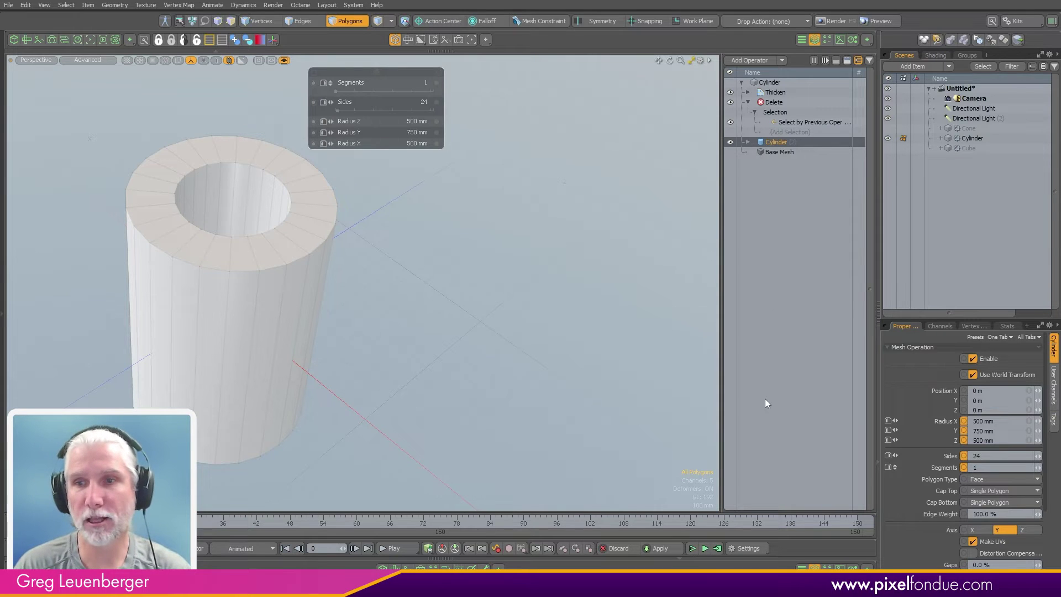
left_click(803, 122)
left_click(981, 399)
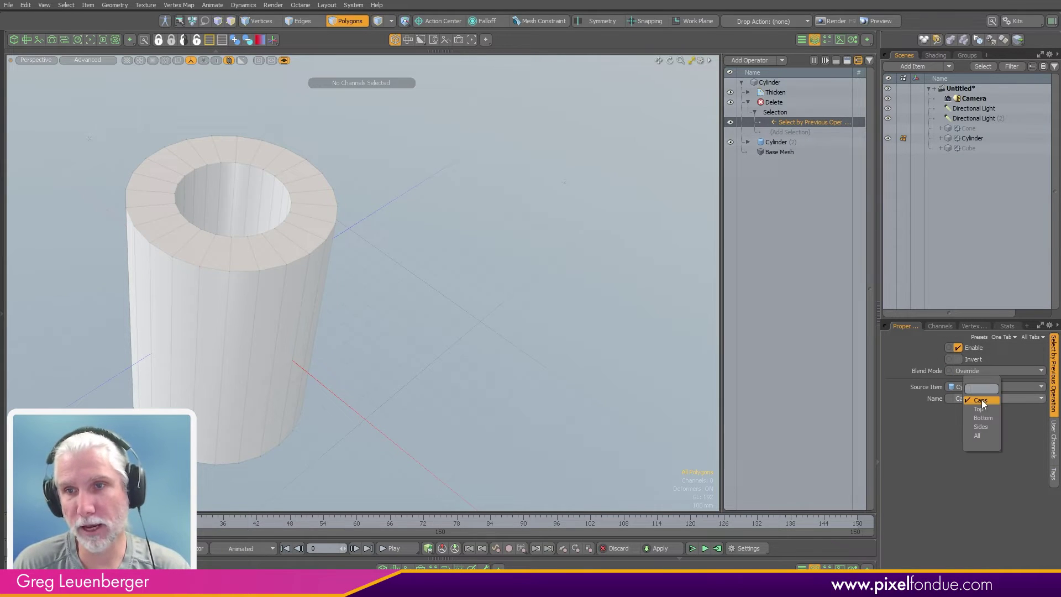
left_click(980, 409)
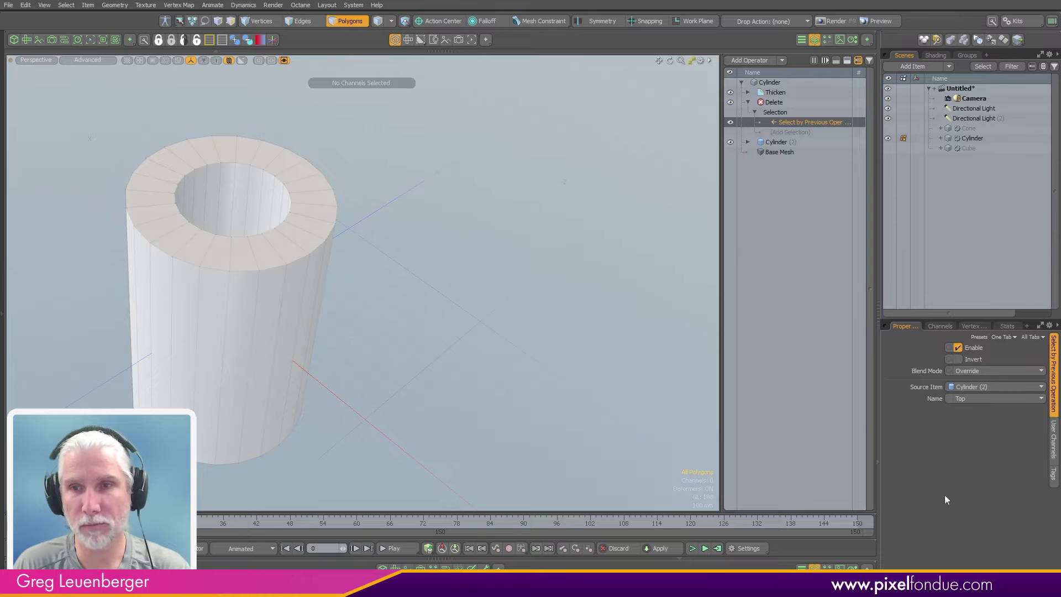
Set the Delete operator's previous-operation selection to Sides and view the thickened caps
left_click_drag(303, 476, 387, 476, "alt")
left_click(964, 395)
left_click(966, 417)
mouse_move(443, 348)
left_mouse_down("alt")
mouse_move(445, 249)
mouse_move(438, 330)
left_mouse_up("alt")
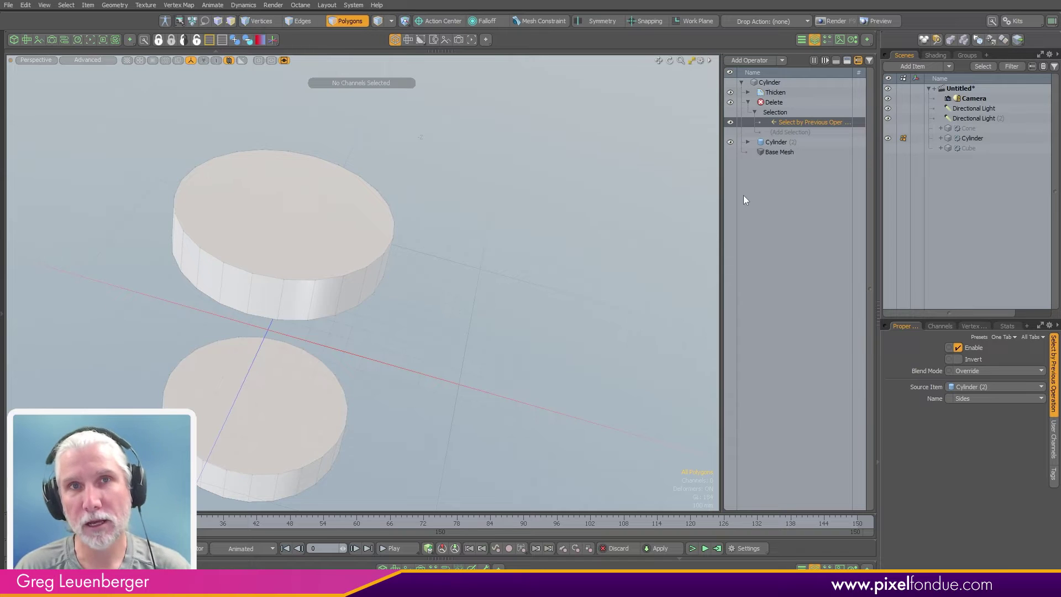
Select and show the Cone mesh, and hide the Cylinder mesh
left_click(968, 128)
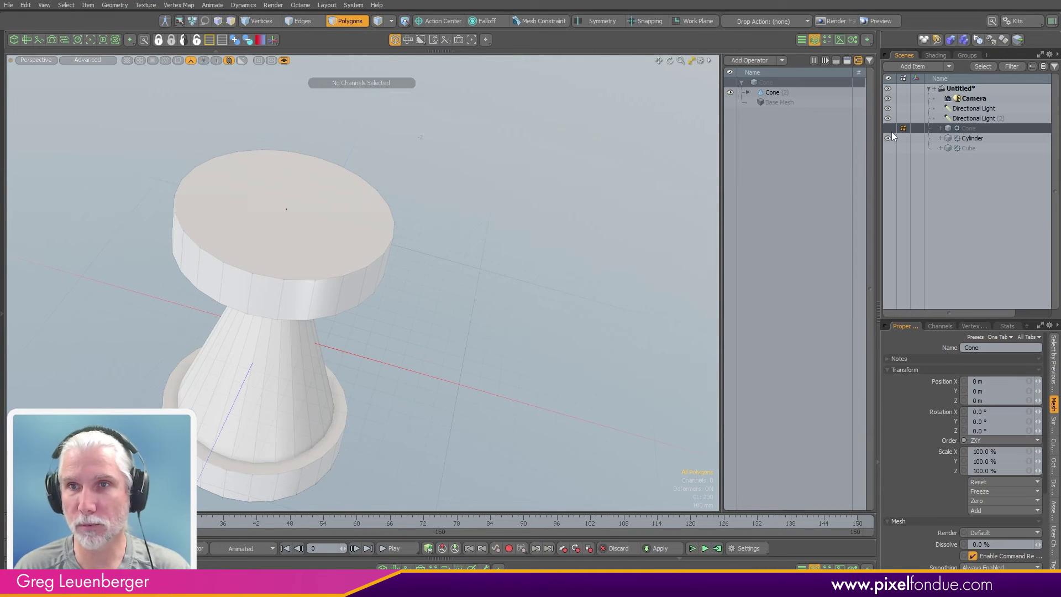
left_click(888, 128)
left_click(888, 138)
Add a Push operator to the Cone mesh and give it a Select by Previous Operation selection
left_click(753, 61)
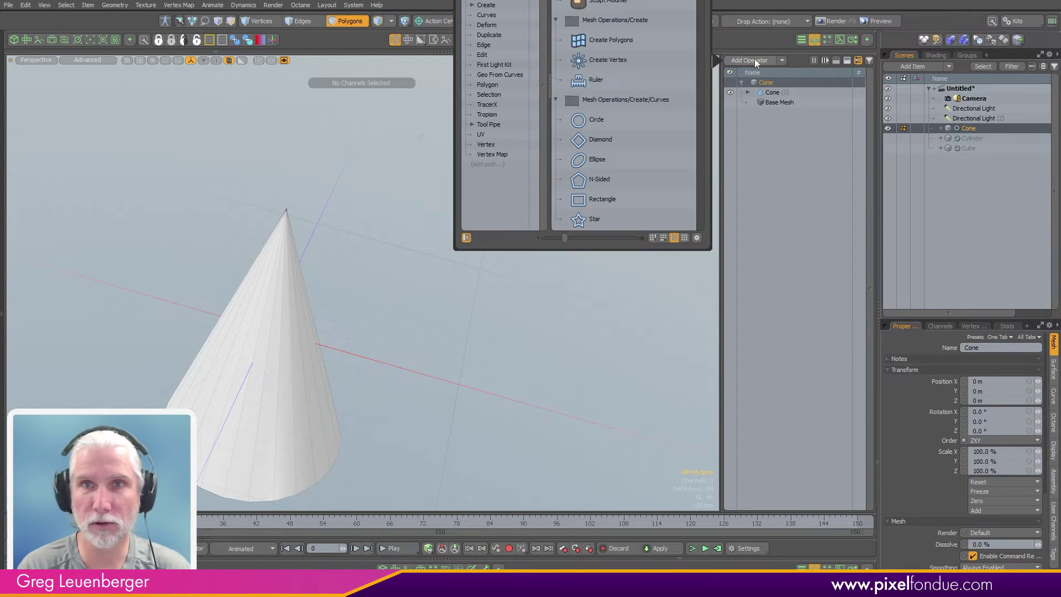
type("push")
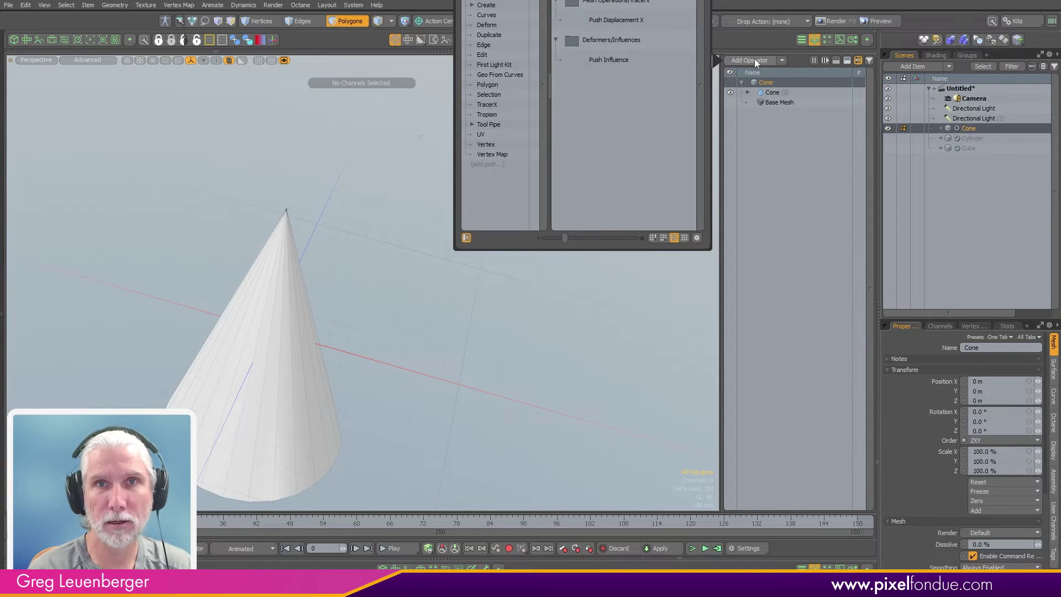
key("Return")
left_click_drag(482, 242, 571, 198, "alt+shift")
left_click(748, 92)
left_click(754, 113)
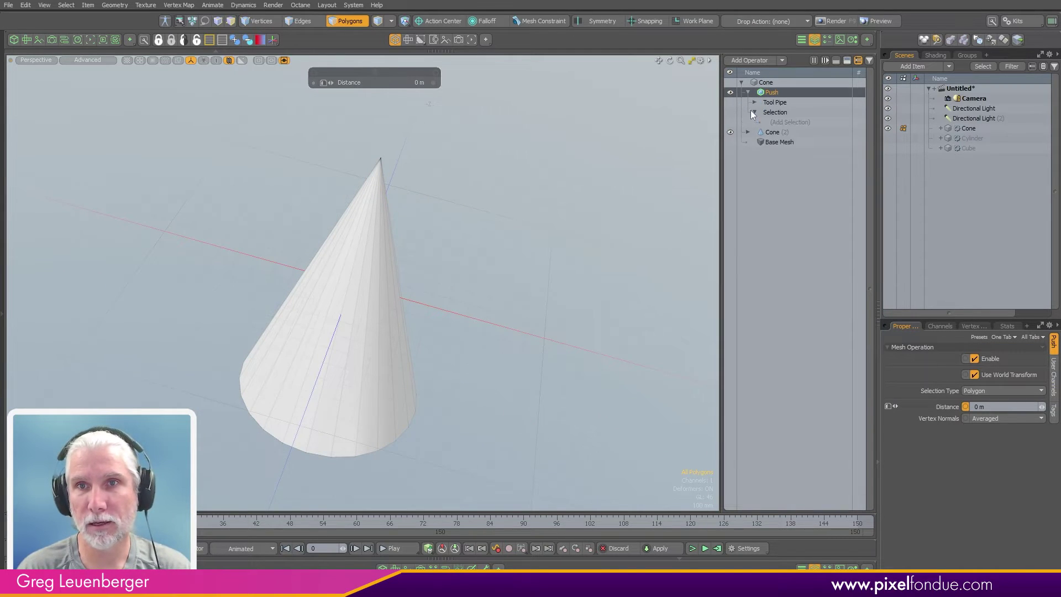
left_click(785, 123)
left_click(662, 223)
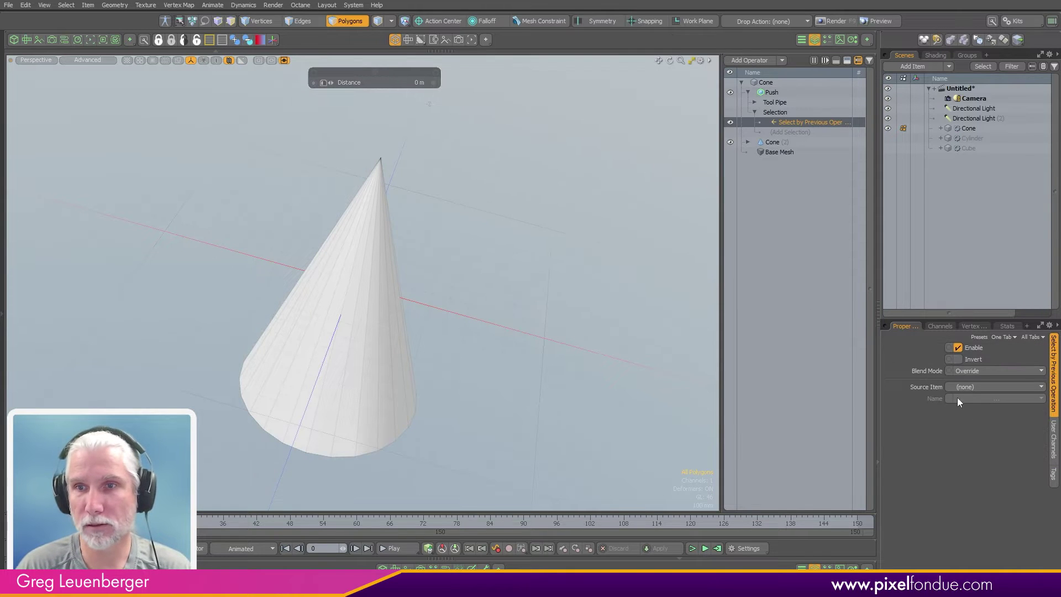
Set the selection's source to Cone (2) with the name Sides, and push the sides out by about 227 mm
left_click(980, 386)
left_click(981, 403)
left_click(984, 398)
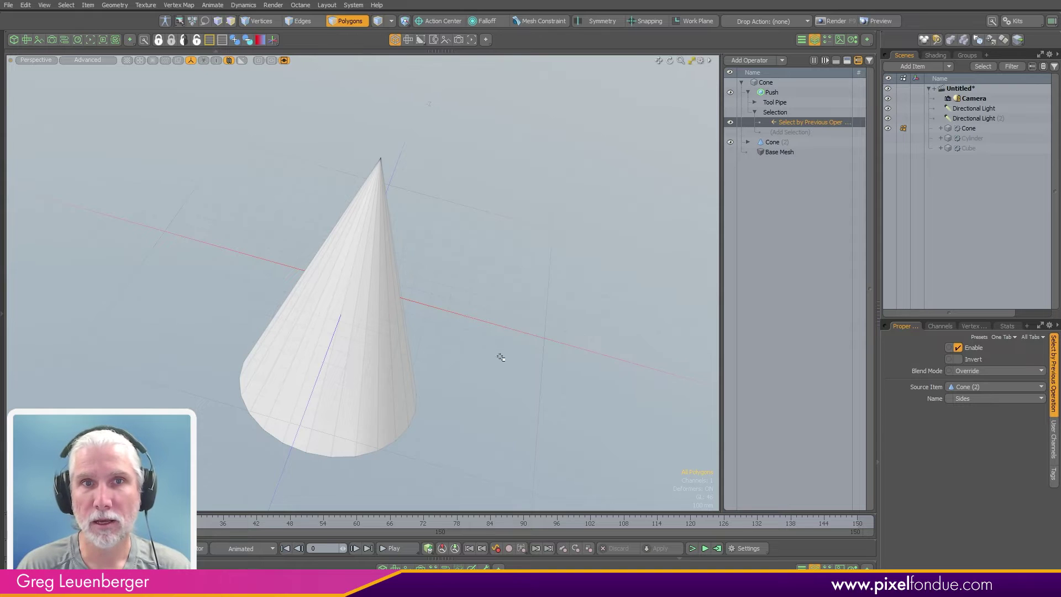
left_click_drag(483, 361, 511, 359)
left_click_drag(500, 321, 455, 341, "alt")
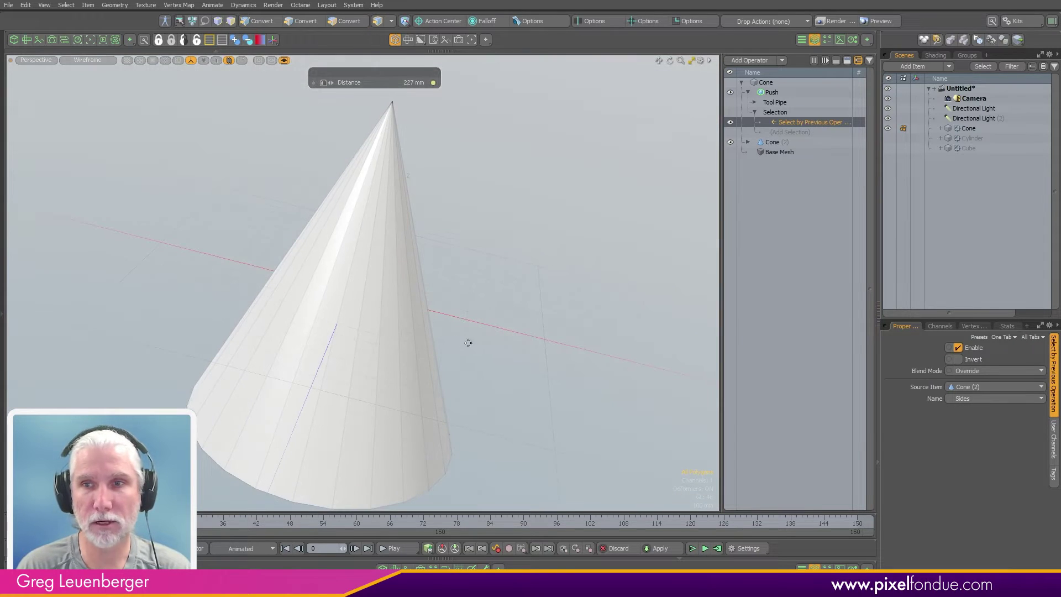
Change the Push operator's previous-operation selection to Bottom and adjust the push distance freehand
left_click(980, 386)
left_click(979, 387)
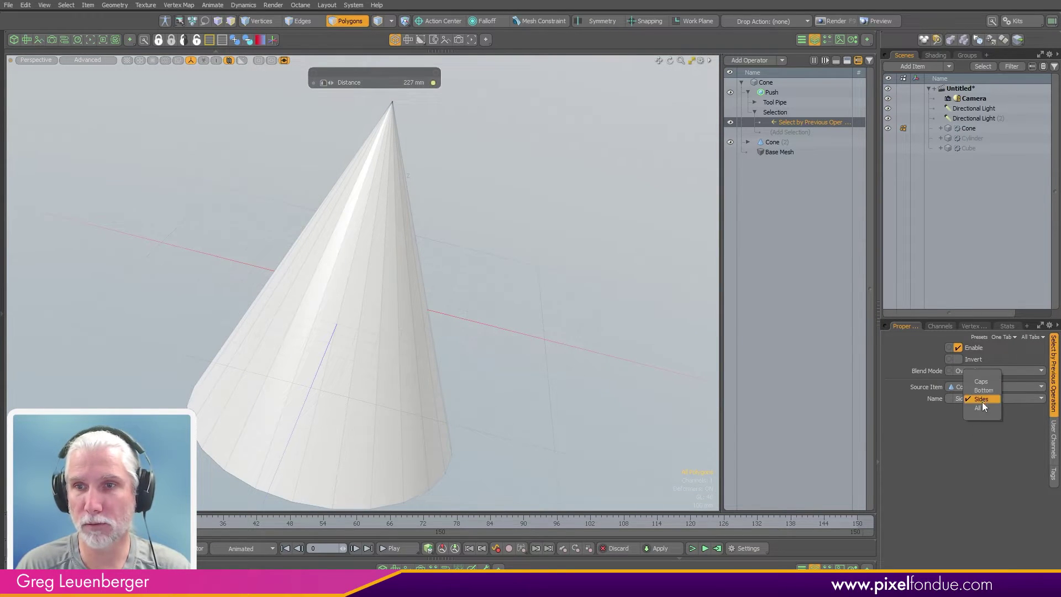
left_click(986, 391)
left_click_drag(456, 396, 497, 246, "alt")
left_click_drag(405, 286, 588, 268)
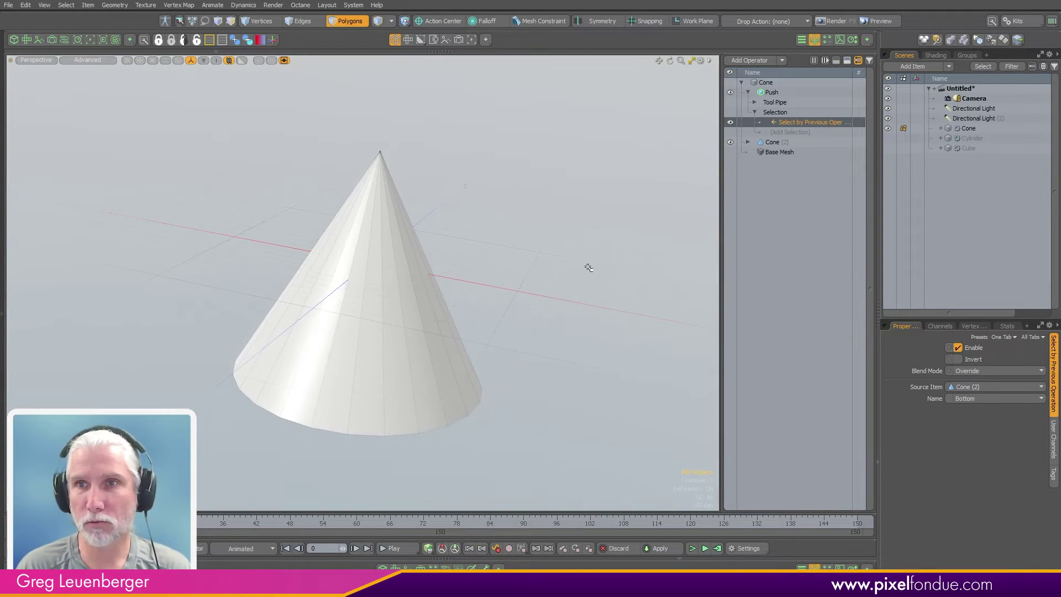
Hide the Cone mesh, show the Cube mesh and expand its Polygon Bevel operator
left_click(888, 129)
left_click(947, 149)
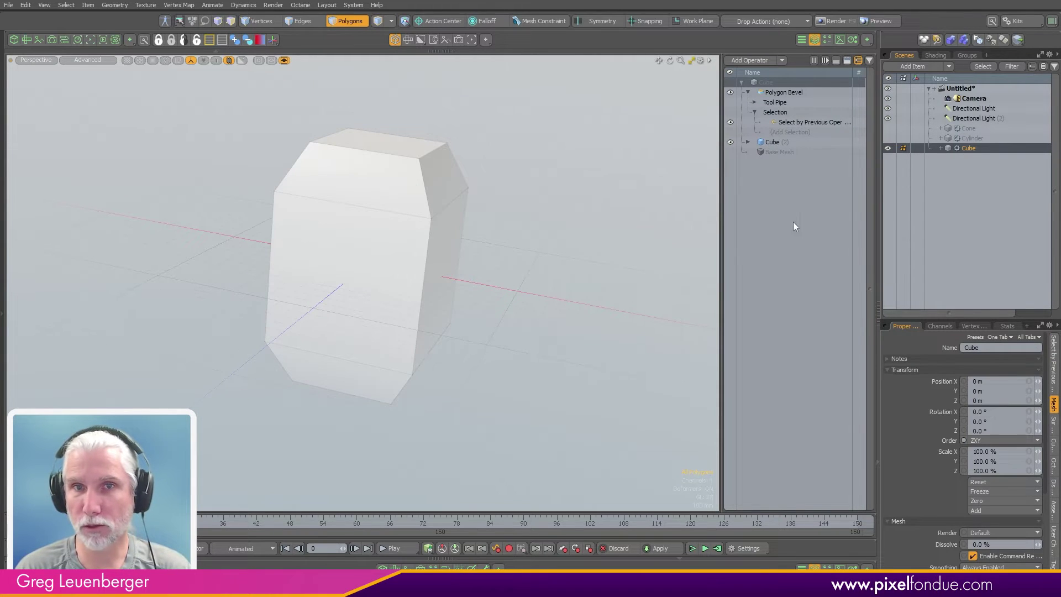
left_click(776, 93)
left_click(747, 92)
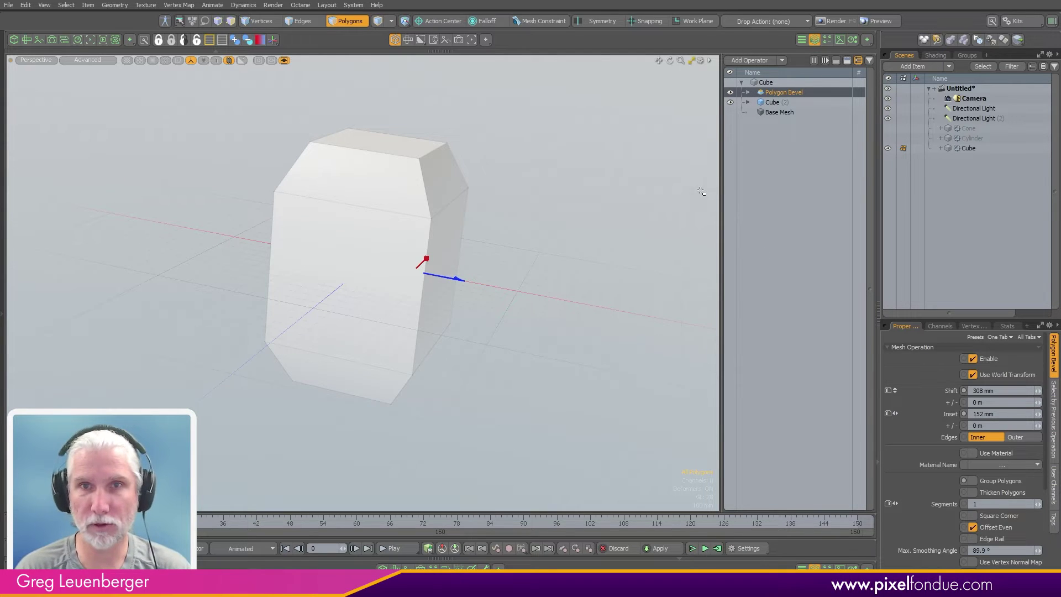
left_click(748, 92)
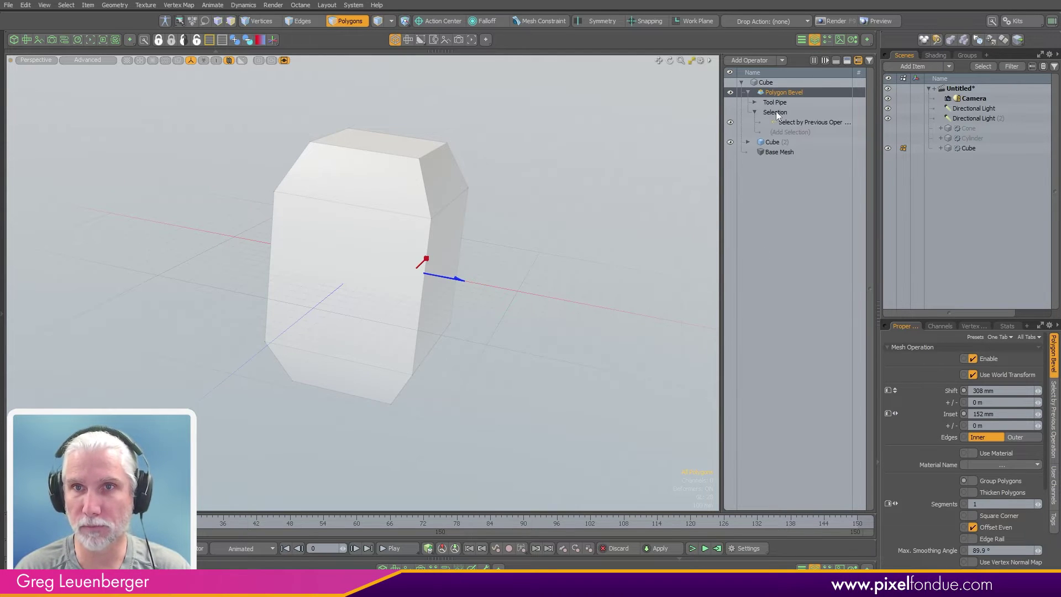
Change the Polygon Bevel's previous-operation selection to Top and view the cube from above
left_click(806, 122)
left_click(971, 399)
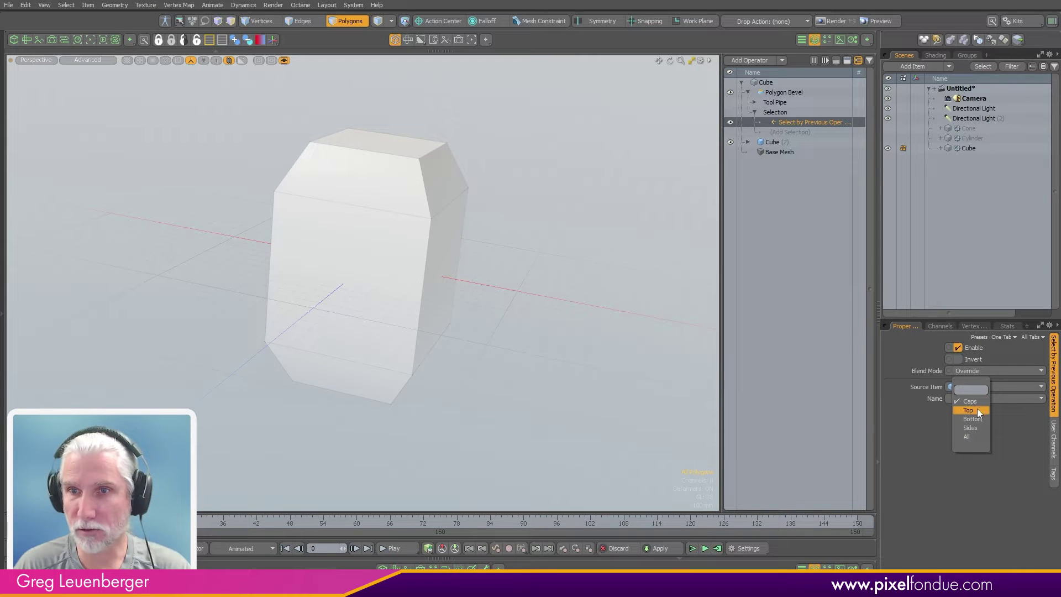
left_click(971, 410)
left_click_drag(528, 335, 387, 385, "alt")
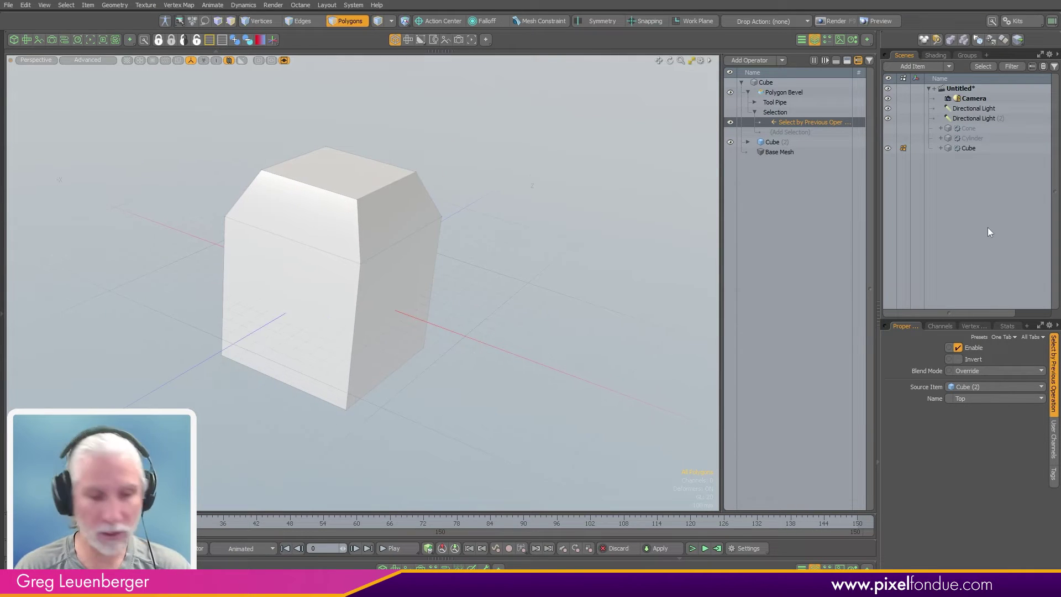
Add a new mesh item and name it Curve
key("n")
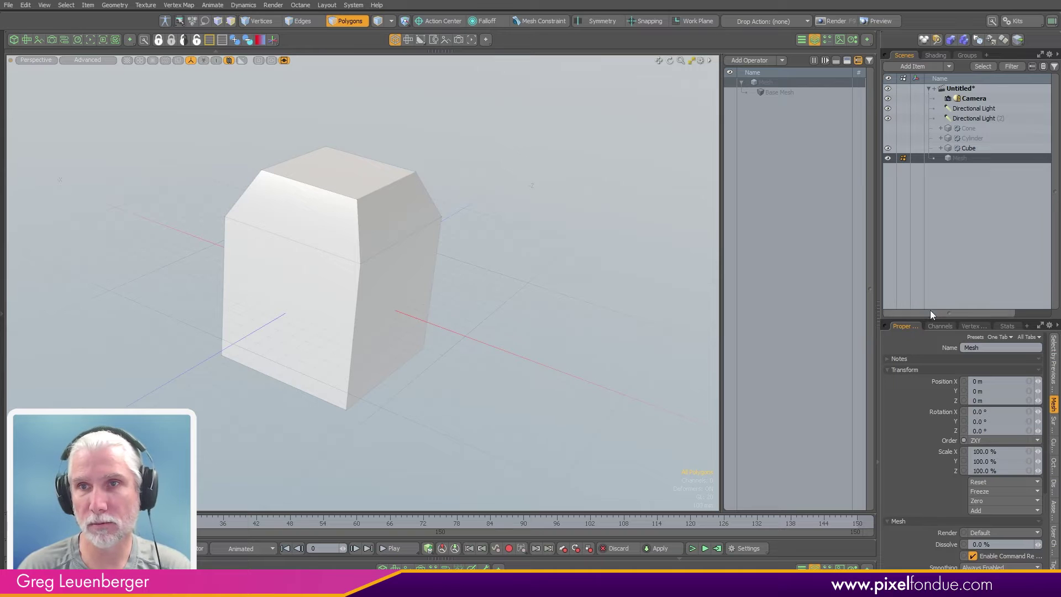
key("F2")
type("C")
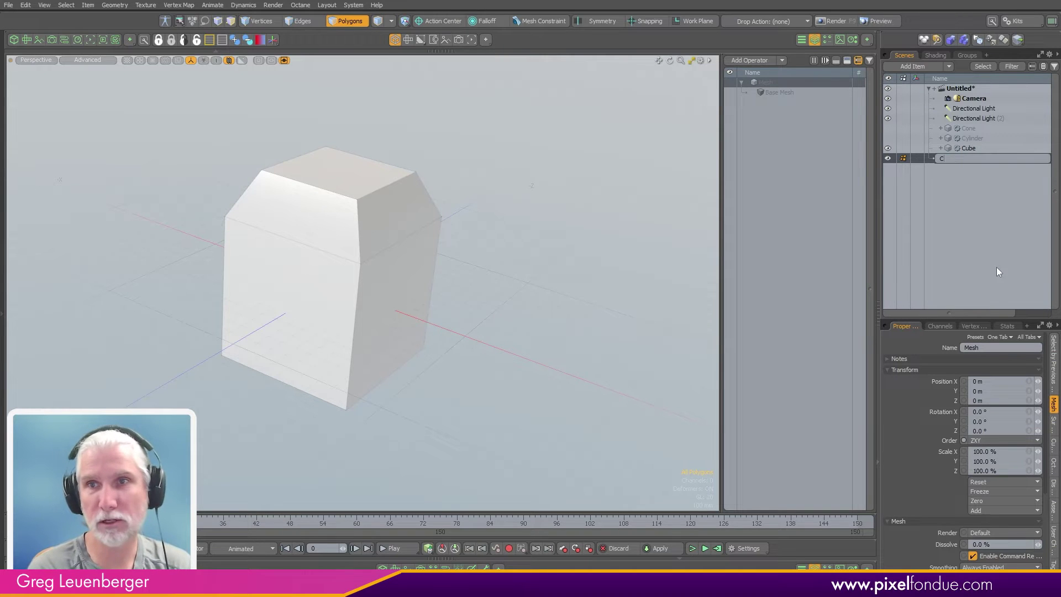
type("urve")
key("Return")
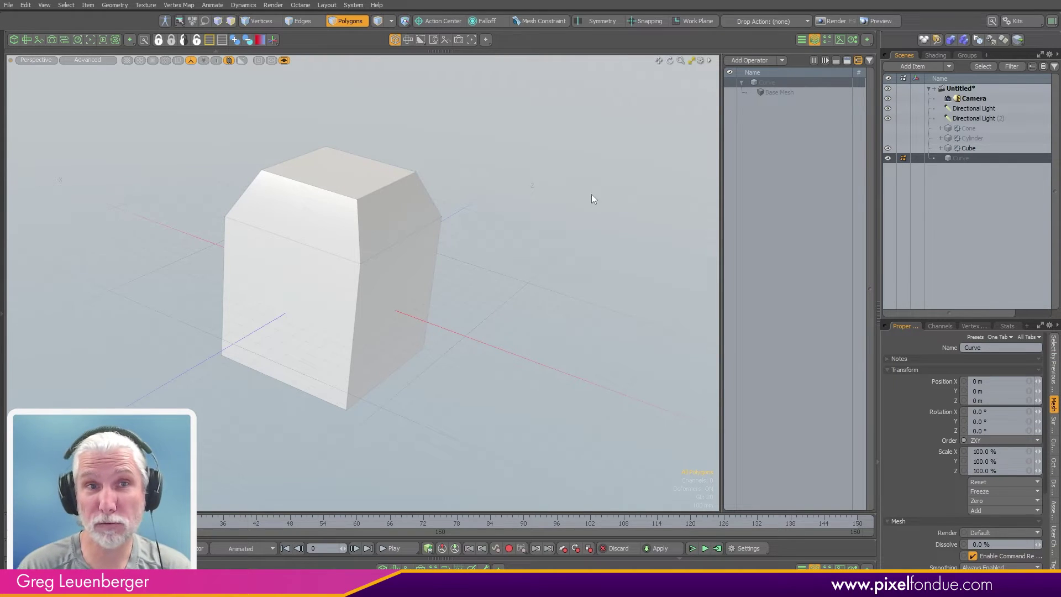
Draw a six-point S-shaped curve on the ground around the cube's front and side in the Curve mesh
left_click(2, 341)
left_click_drag(326, 276, 398, 315, "alt")
left_click(13, 182)
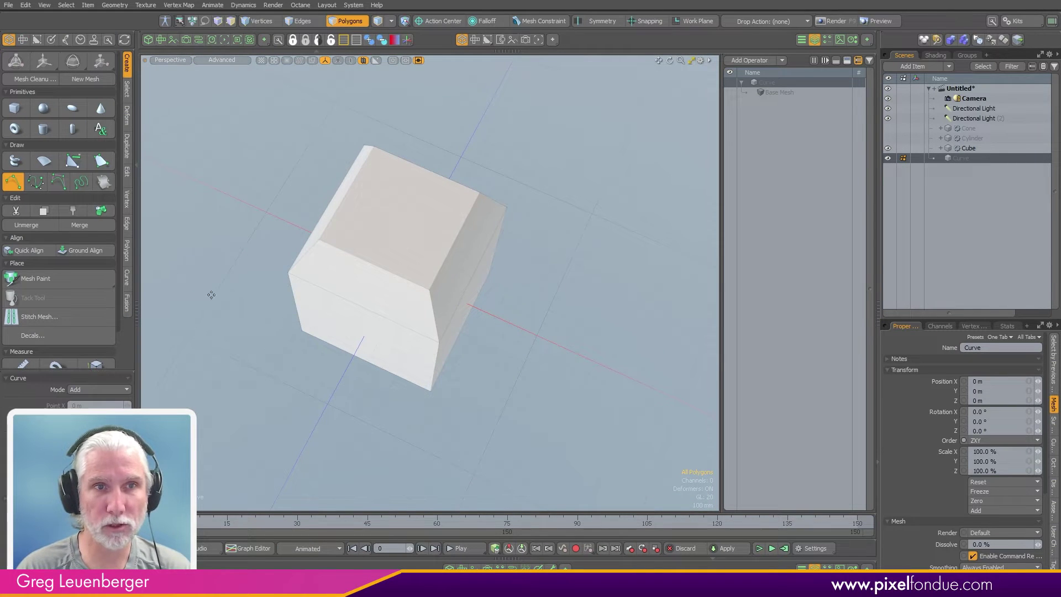
left_click(325, 423)
left_click(436, 442)
left_click(531, 387)
left_click(554, 271)
left_click(613, 206)
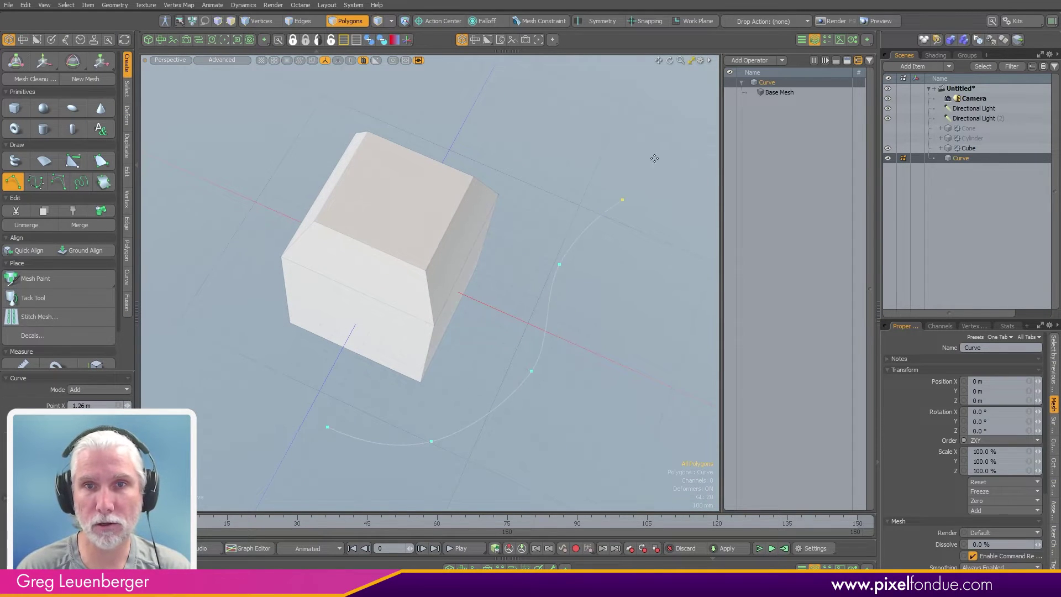
left_click(642, 130)
key("space")
mouse_move(588, 406)
left_mouse_down("alt")
mouse_move(584, 379)
mouse_move(592, 388)
left_mouse_up("alt")
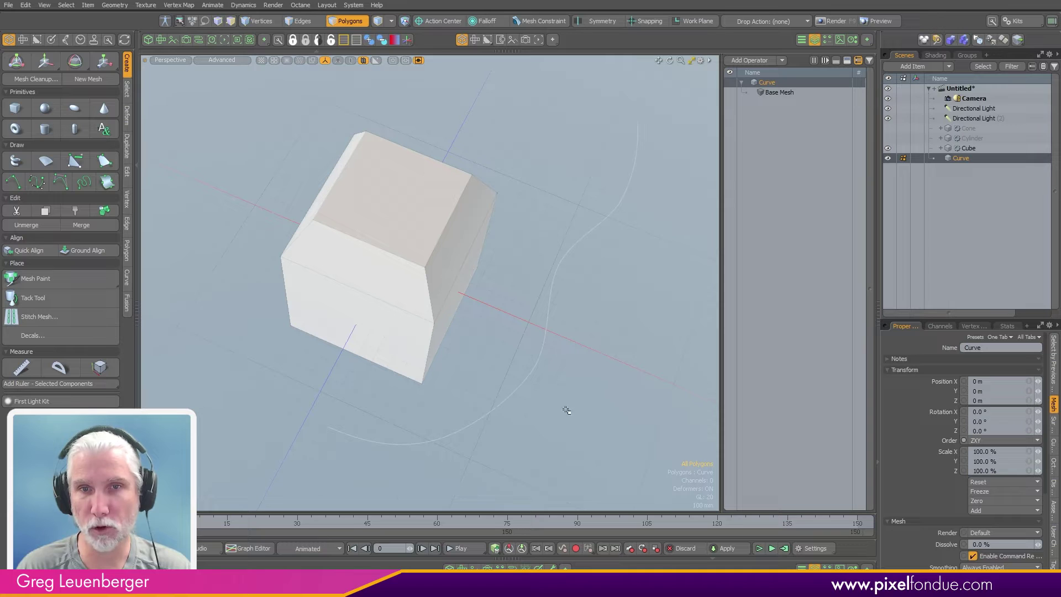
Add draw options to the Curve mesh with Wireframe draw style and a User wireframe color of 1.0, 0.0, 0.91
key("p")
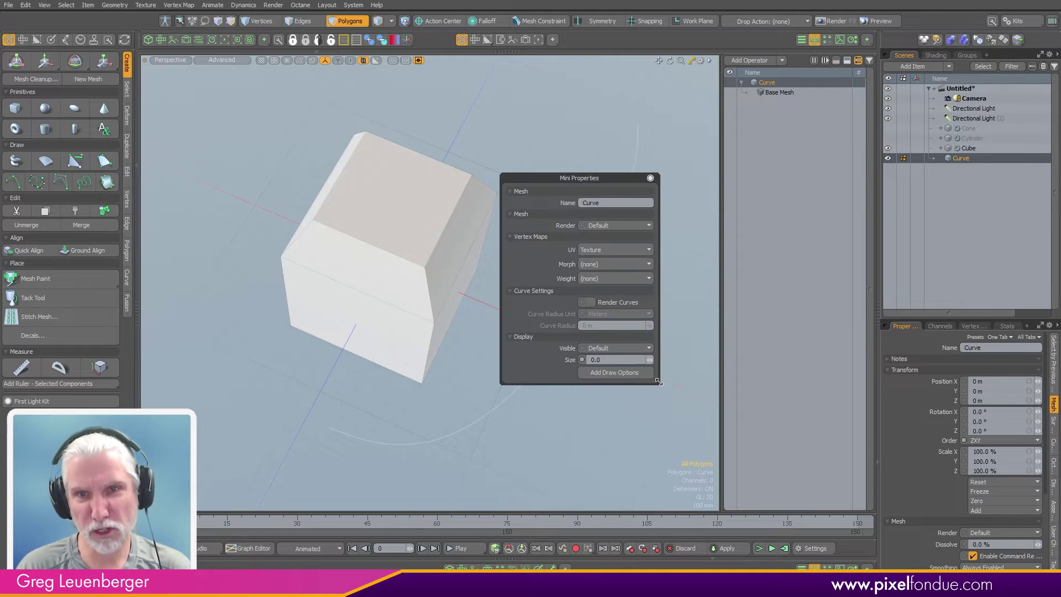
left_click(605, 373)
left_click(601, 398)
left_click(608, 407)
left_click(602, 444)
left_click(602, 451)
double_click(608, 457)
left_click_drag(365, 383, 362, 440)
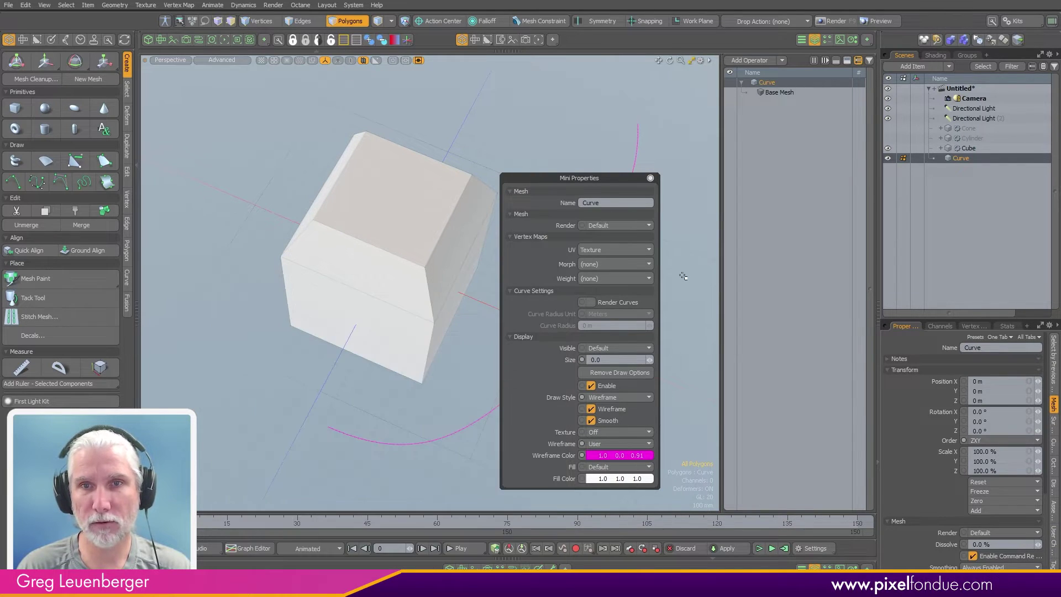
left_click(651, 177)
left_click_drag(654, 176, 534, 378, "alt")
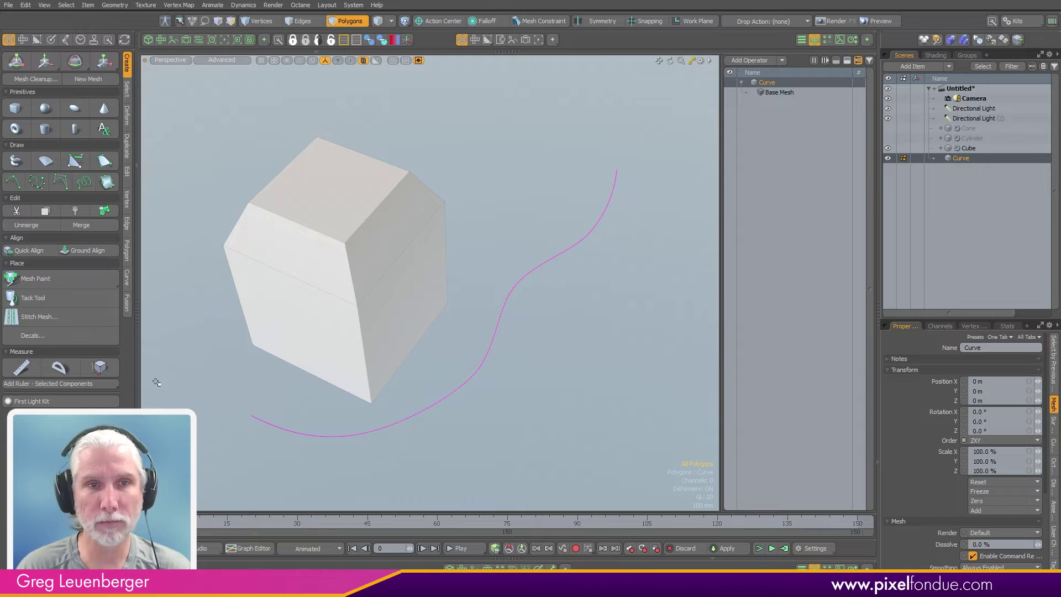
Inspect the viewport's advanced antialiasing options, keeping Line Antialiasing at Full
left_click(137, 393)
key("o")
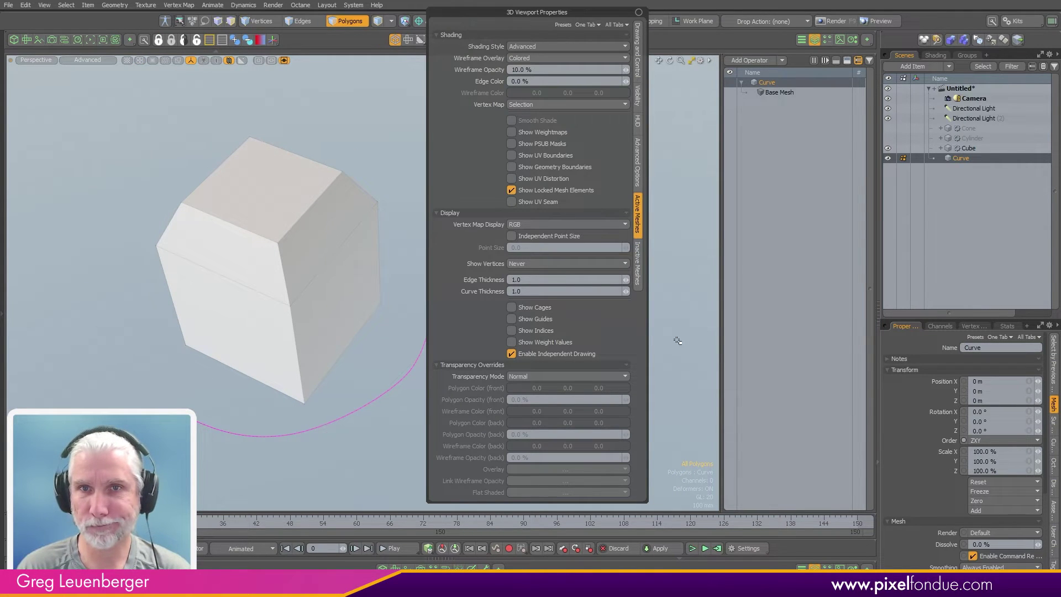
left_click(637, 166)
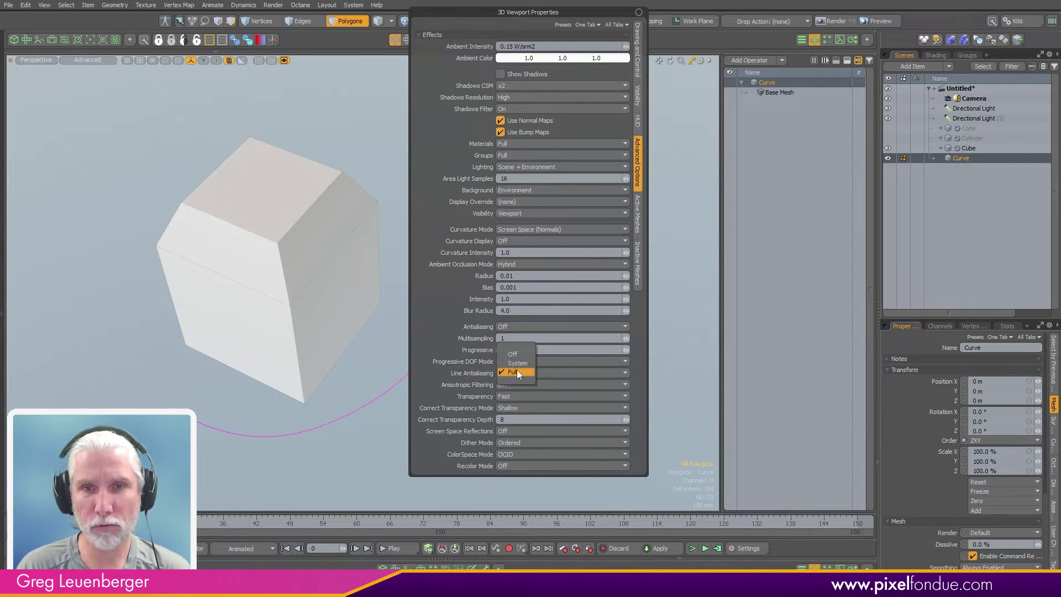
left_click(517, 371)
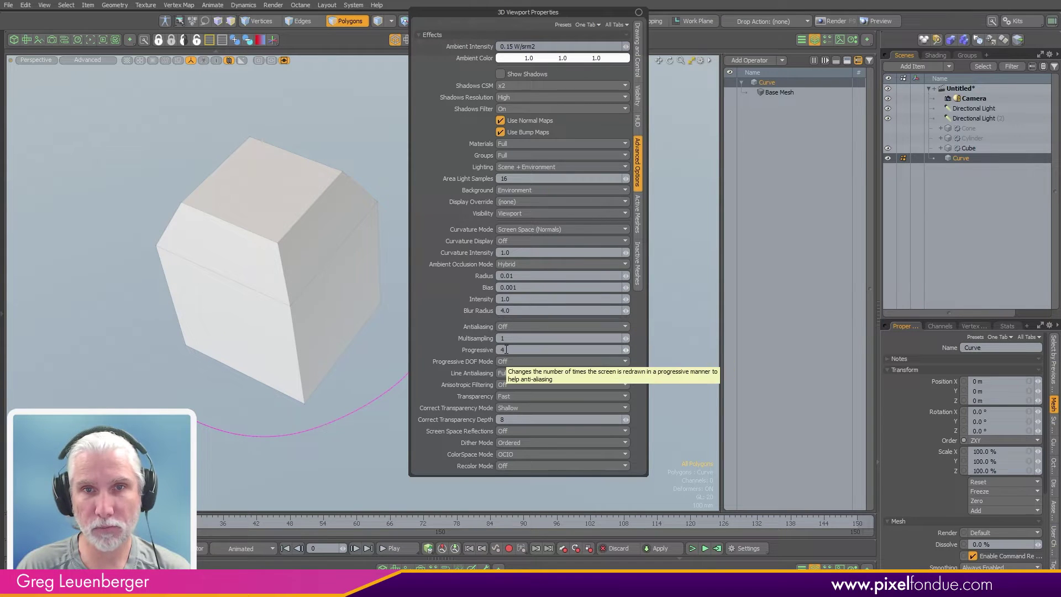
Set the viewport's Curve Thickness for active meshes to 2.0
left_click(641, 231)
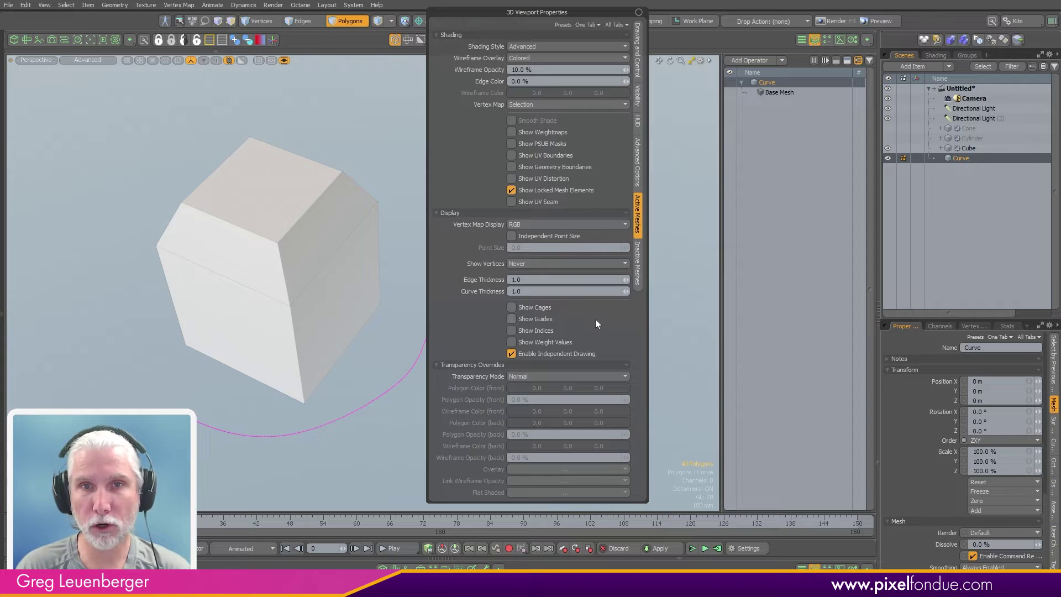
left_click_drag(567, 36, 721, 49)
left_click(671, 304)
type("2")
key("Return")
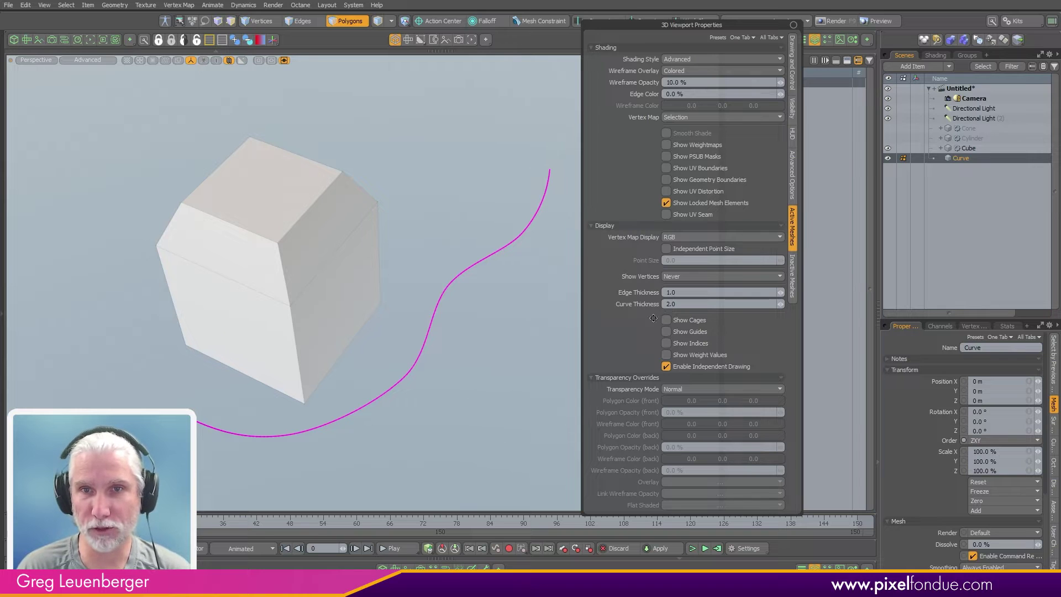
key("Tab")
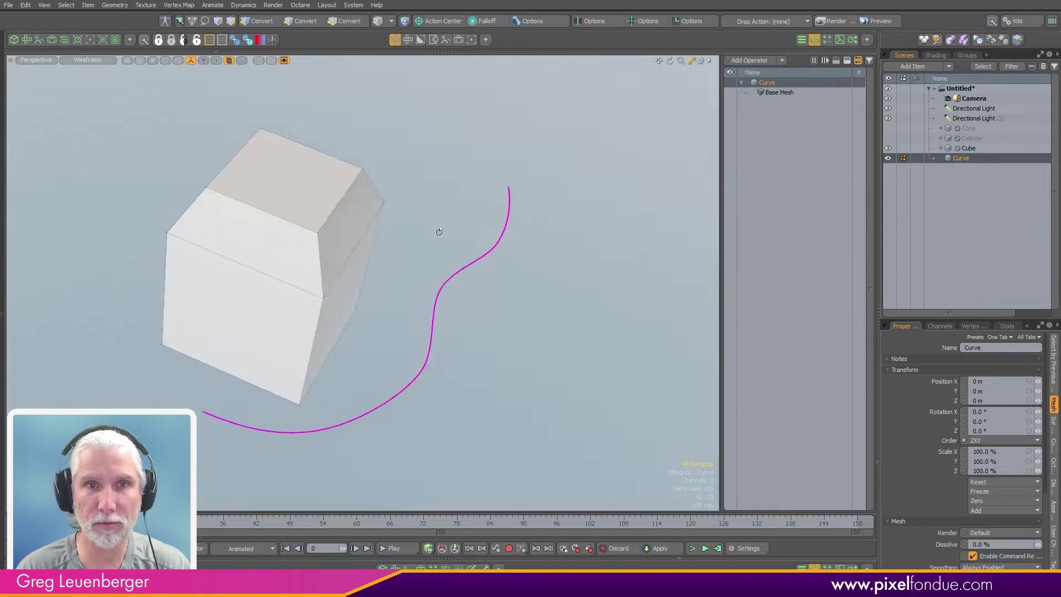
Select the Cube mesh in the viewport and return to polygon selection mode
left_click_drag(439, 232, 462, 331, "alt")
key("5")
left_click(328, 333)
mouse_move(462, 332)
left_mouse_down("alt")
mouse_move(599, 260)
mouse_move(308, 308)
mouse_move(377, 333)
mouse_move(416, 325)
mouse_move(403, 305)
mouse_move(553, 294)
mouse_move(396, 341)
left_mouse_up("alt")
key("2")
left_click(499, 352)
left_click_drag(499, 351, 420, 342, "ctrl+alt")
left_click_drag(562, 431, 534, 400, "alt")
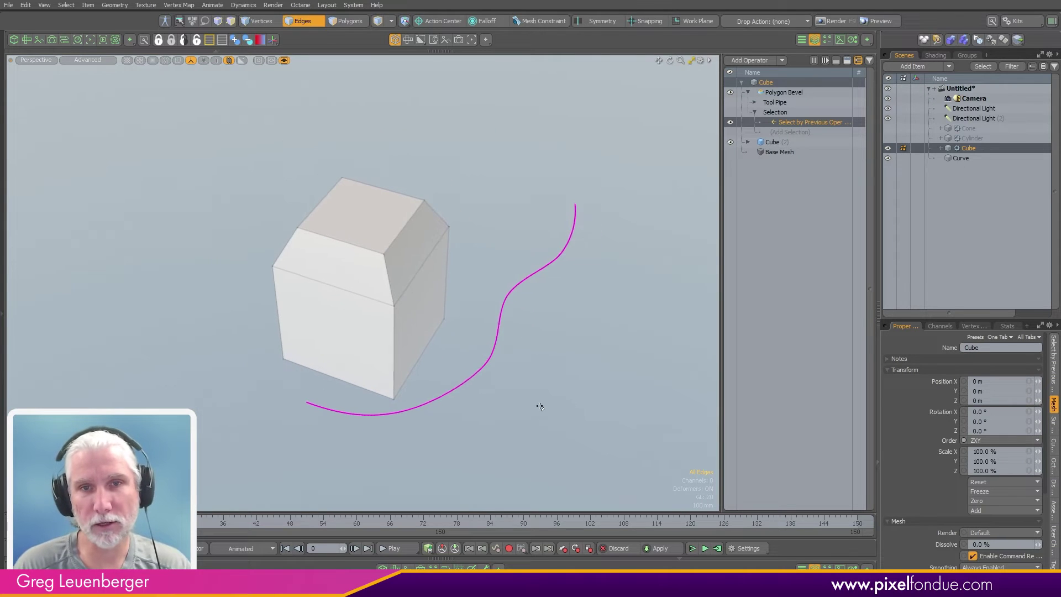
key("3")
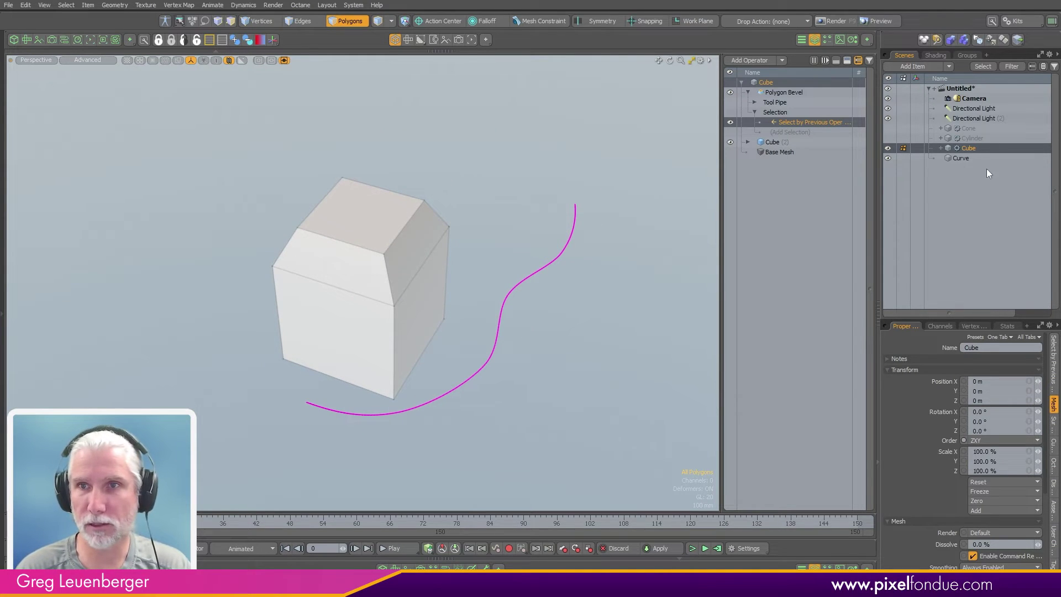
Select the Curve mesh and scale the curve up freehand relative to the cube
left_click(962, 159)
left_click(552, 262)
left_click_drag(532, 361, 509, 309, "ctrl+alt")
key("r")
key("Escape")
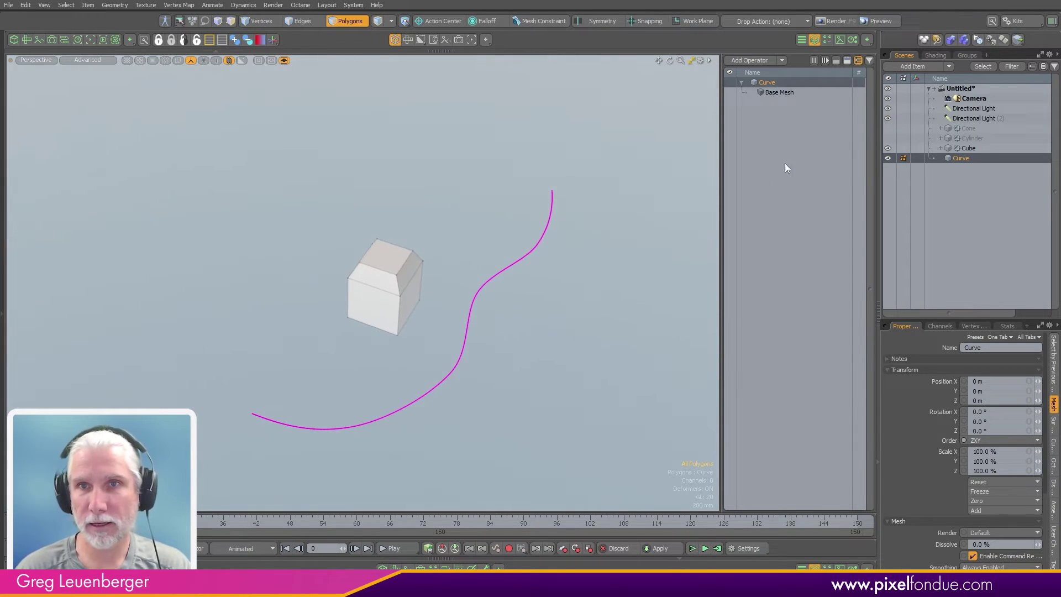
Select the Cube mesh and collapse its Polygon Bevel operator in the operator stack
left_click(965, 148)
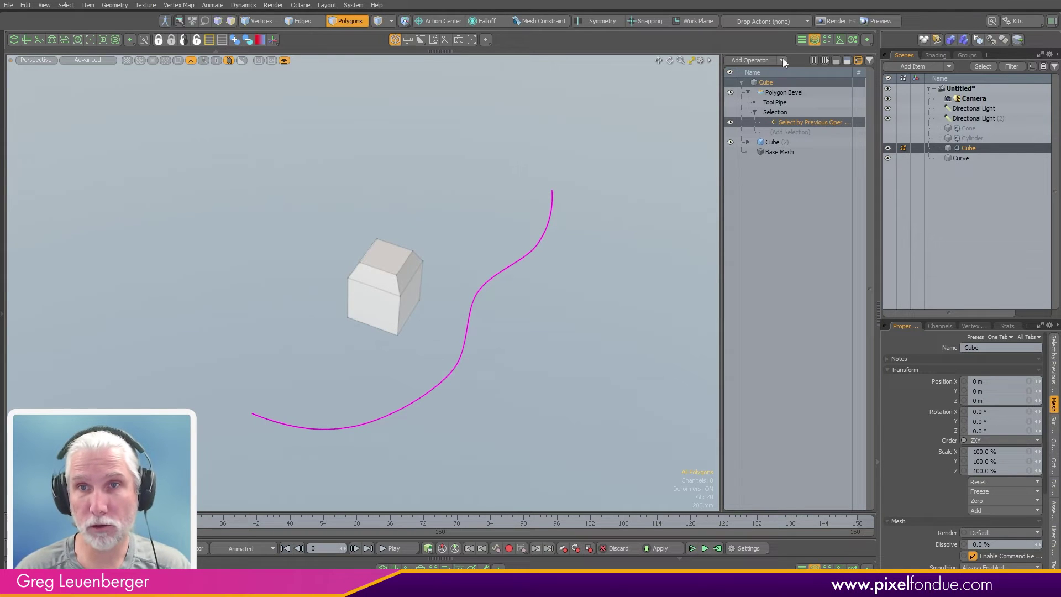
left_click(742, 83)
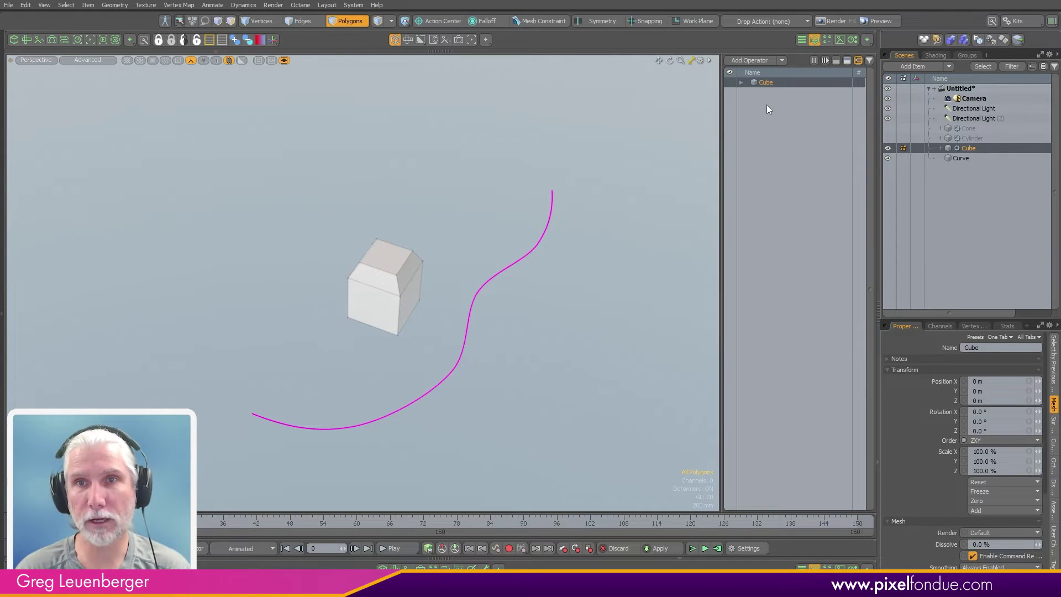
left_click(742, 82)
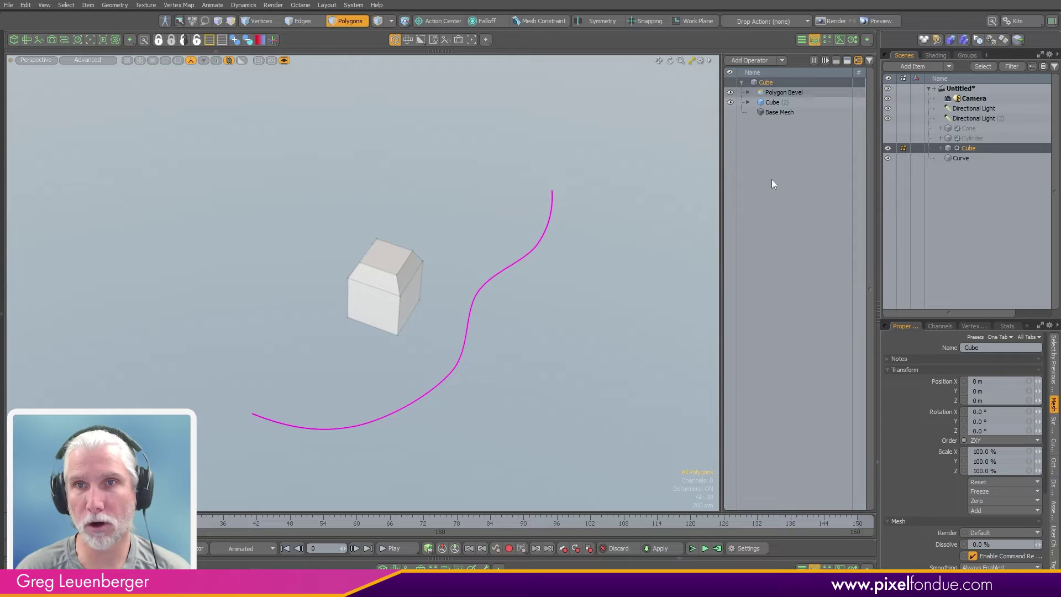
left_click(771, 238)
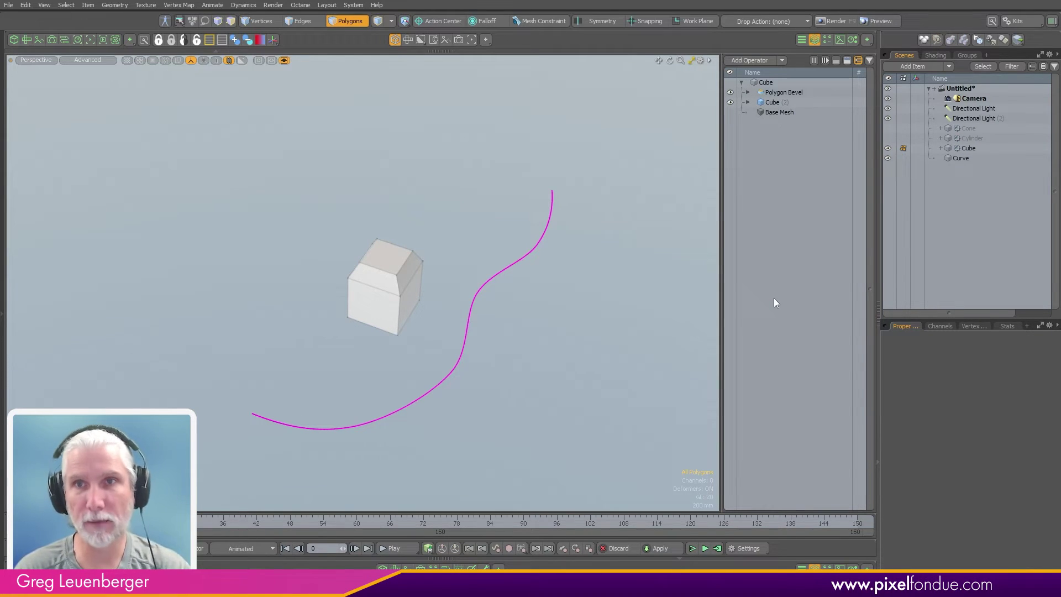
Add an Array mesh operation to the Cube above its Polygon Bevel and close the operation browser
scroll(748, 74, "down", 3)
scroll(748, 74, "up", 2)
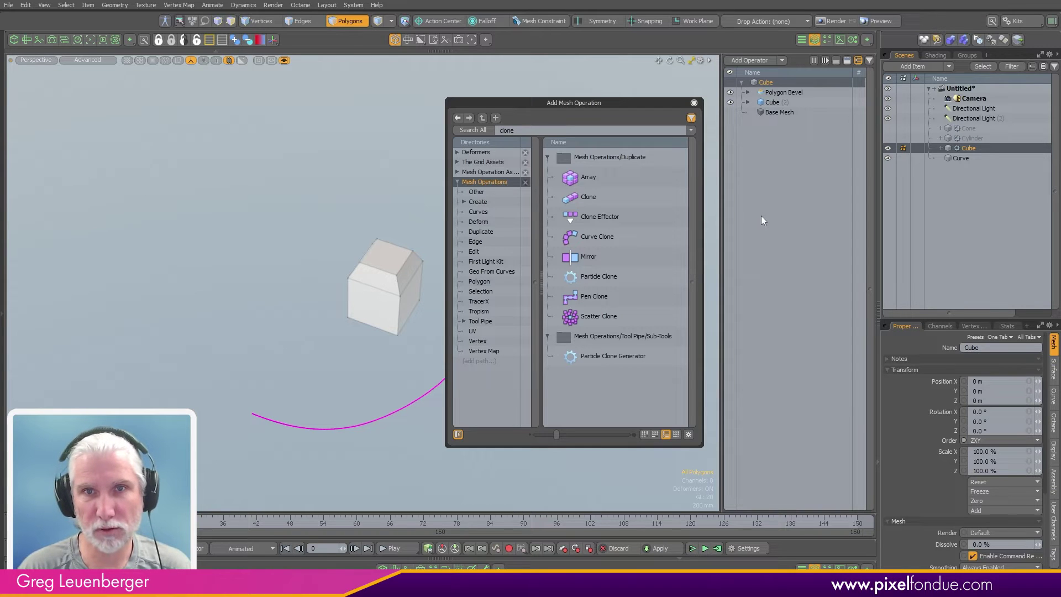
left_click(584, 175)
double_click(575, 178)
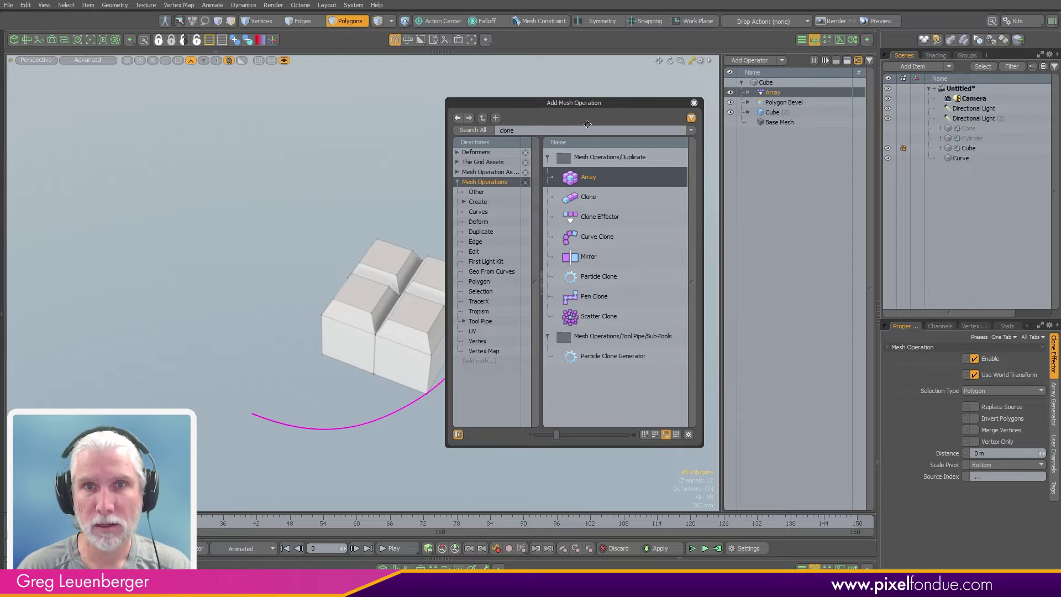
left_click(693, 103)
left_click_drag(556, 155, 518, 141, "alt+shift")
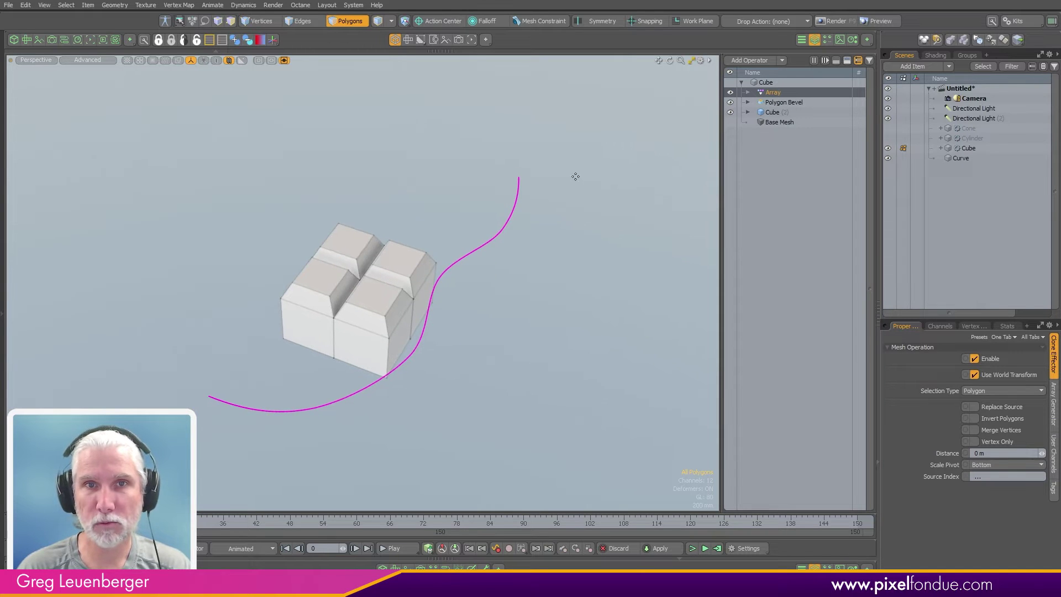
Increase the Array's offsets freehand to spread the beveled cube copies apart
key("c")
scroll(554, 211, "down", 3)
left_click_drag(554, 211, 542, 221, "alt")
left_click_drag(442, 258, 566, 208)
key("space")
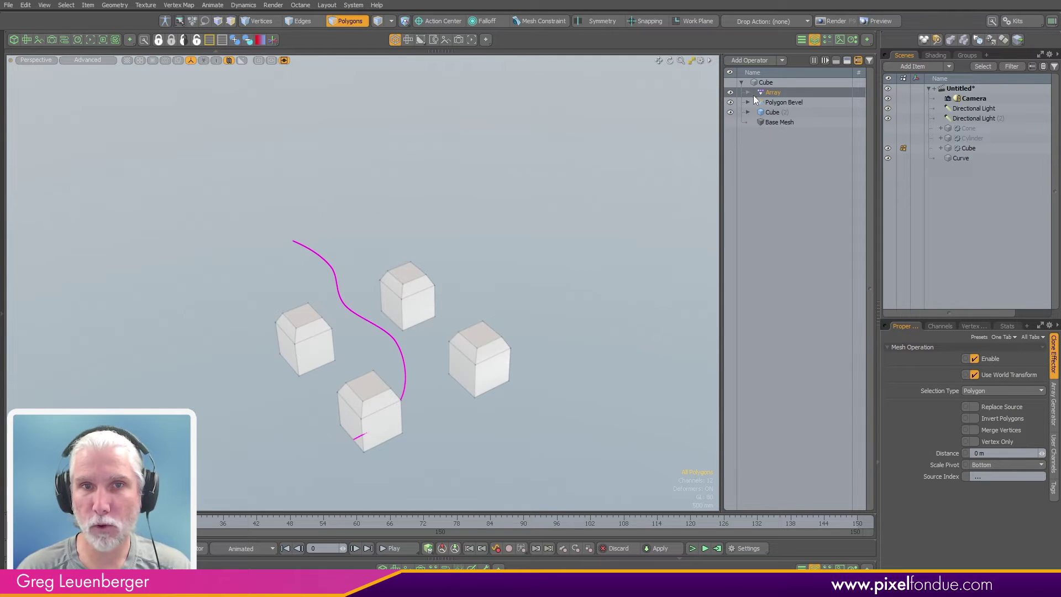
Add a Delete mesh operation above the Array and give it a Select by Previous Operation selection
left_click(759, 60)
type("del")
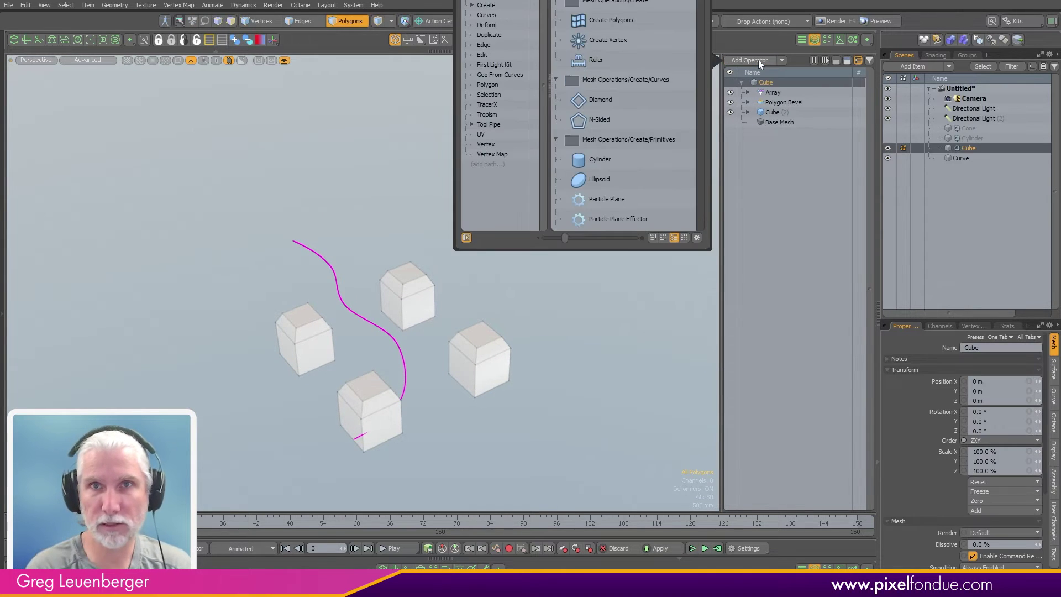
key("Return")
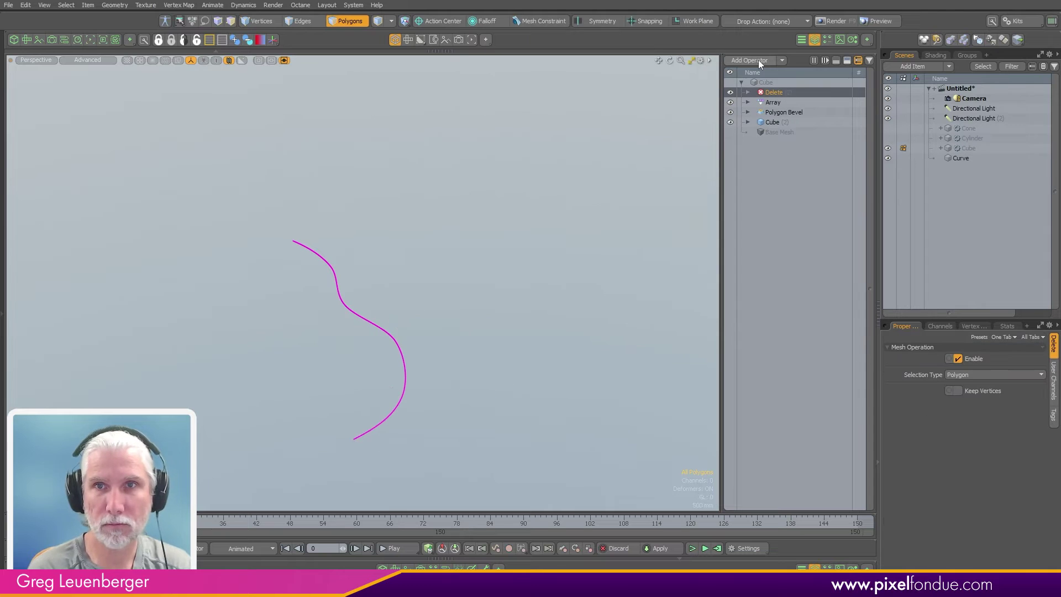
left_click(748, 92)
left_click(754, 102)
left_click(783, 112)
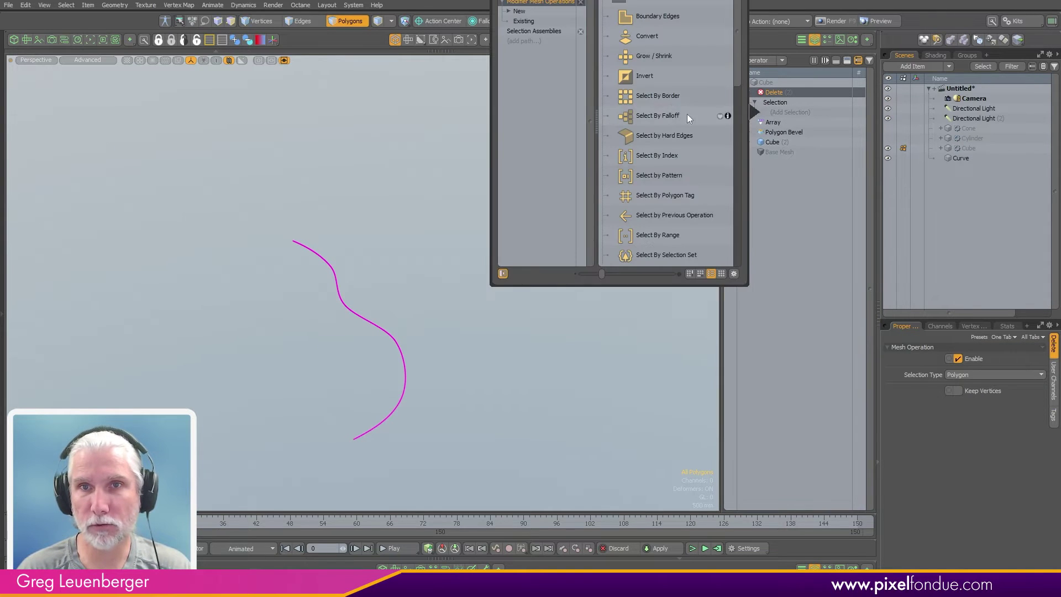
double_click(671, 329)
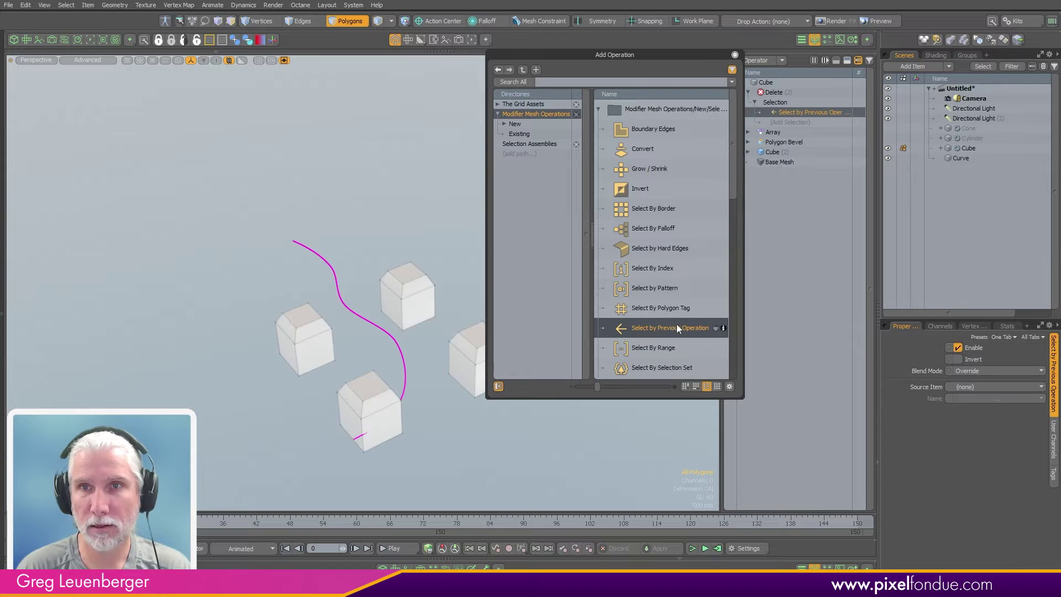
left_click(735, 55)
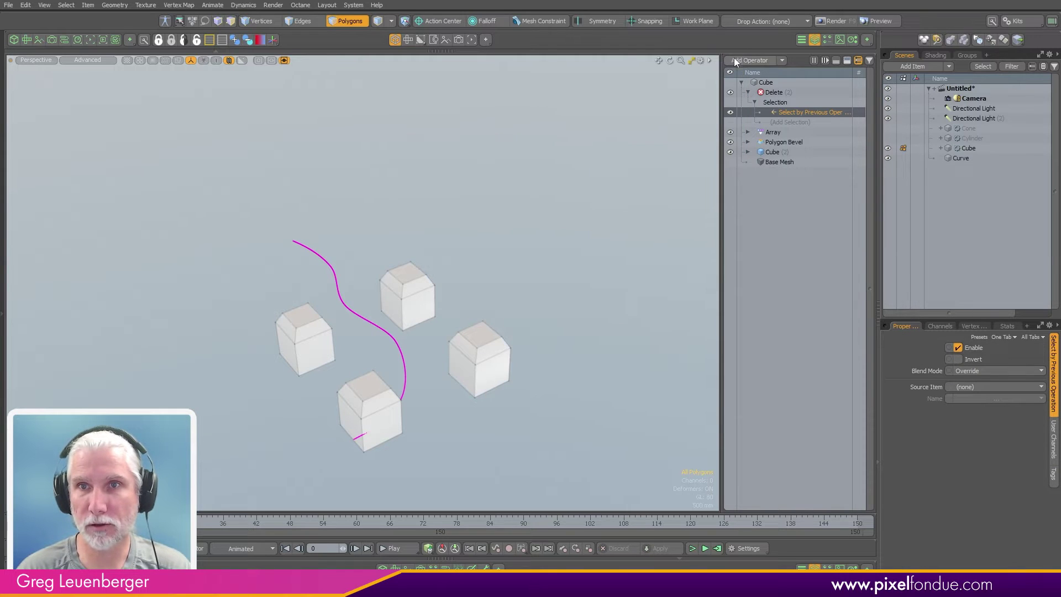
Set the Delete selection's source item to Array, trying Clone 1 and Clone 3 as its name
left_click(971, 387)
left_click(972, 410)
left_click(974, 398)
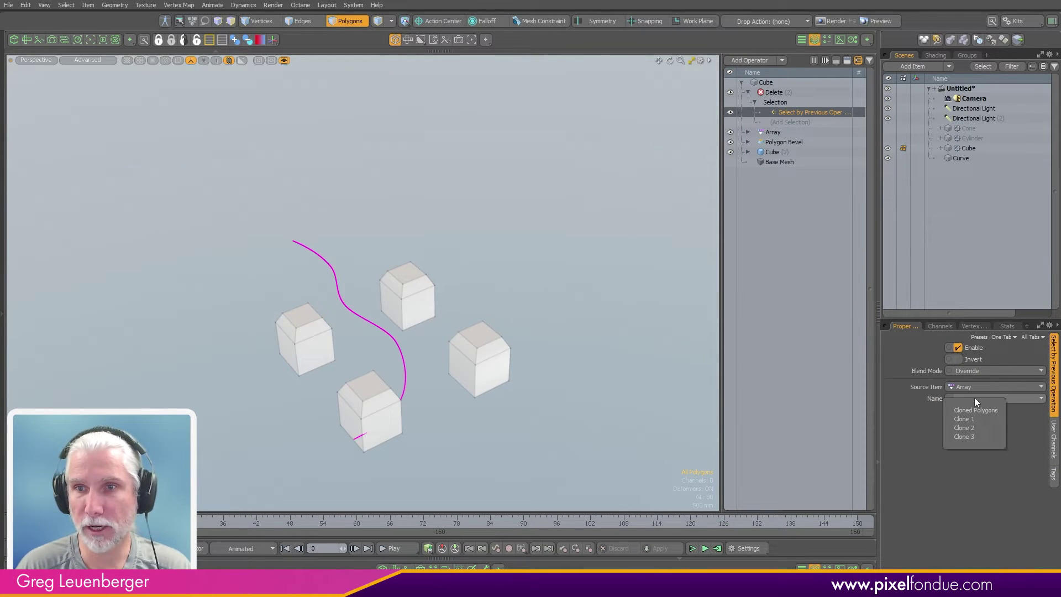
left_click(976, 418)
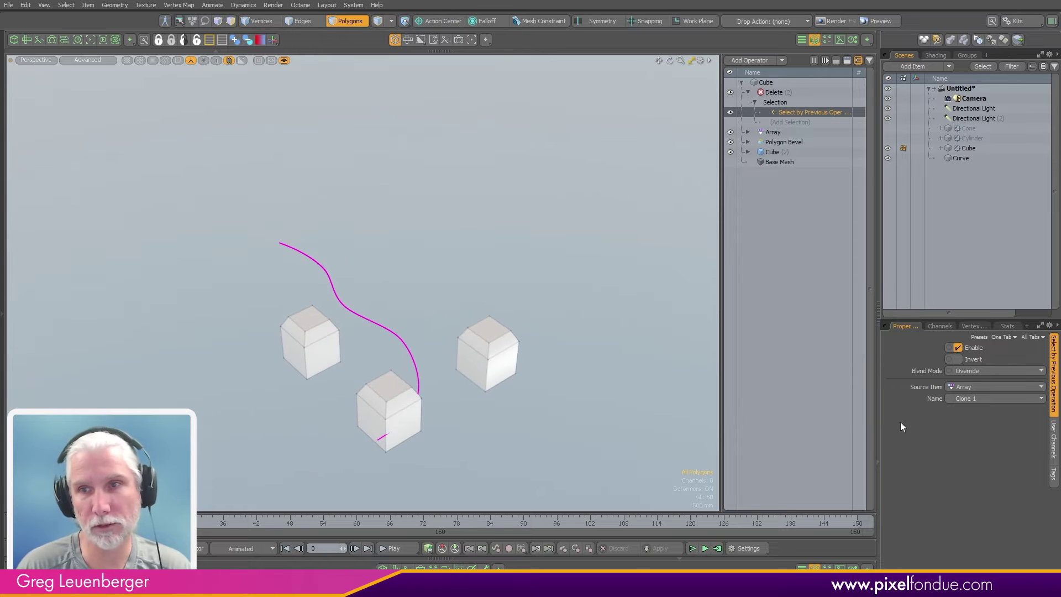
left_click(968, 398)
left_click(973, 411)
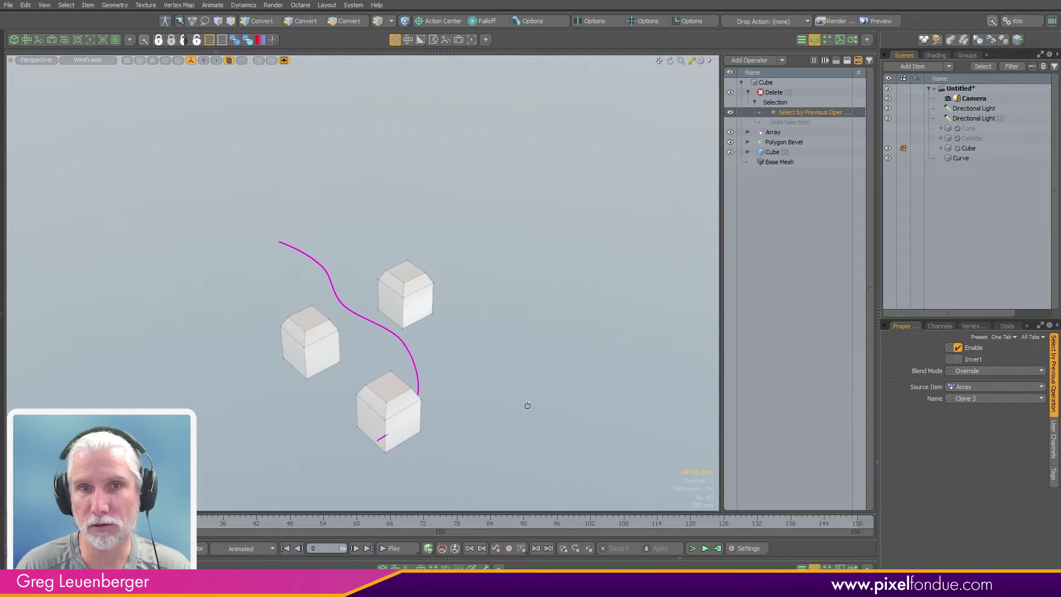
Enable Replace Source on the Array operator and set the Delete selection's name to Clone 1
left_click(774, 133)
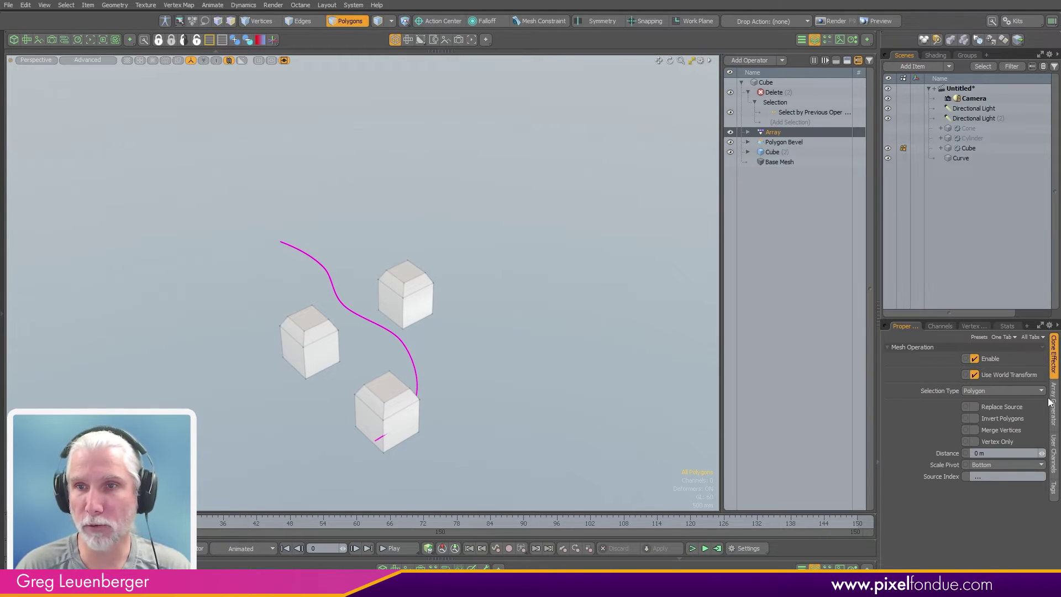
left_click(1016, 407)
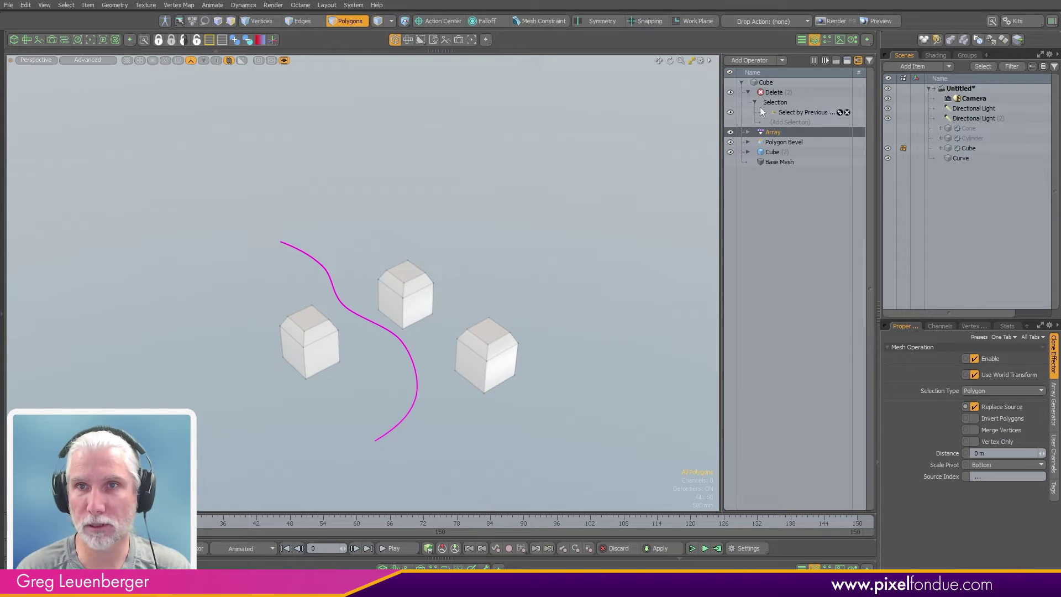
left_click(796, 111)
left_click(987, 398)
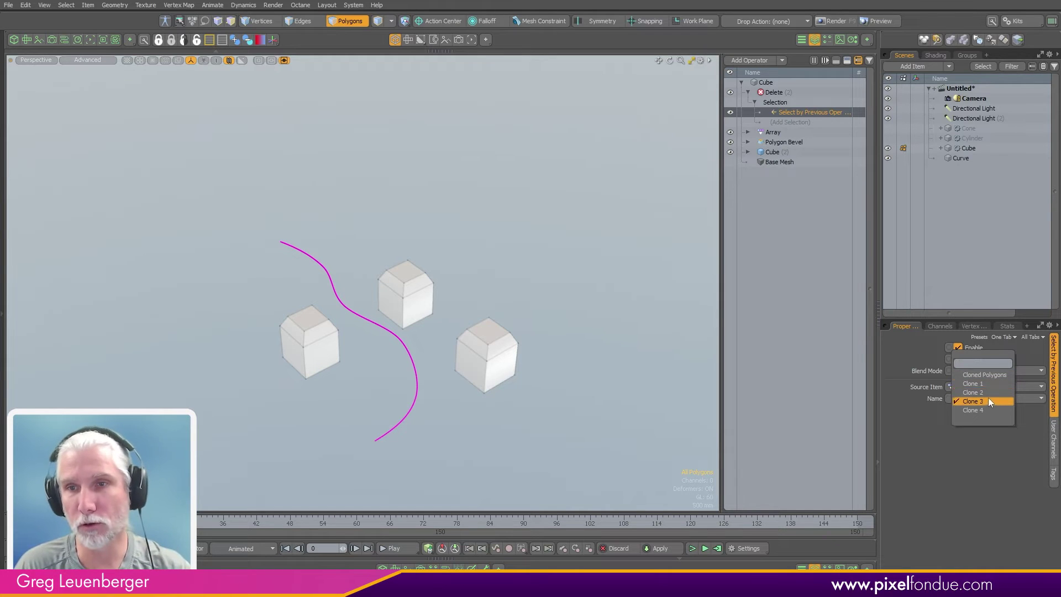
left_click(989, 384)
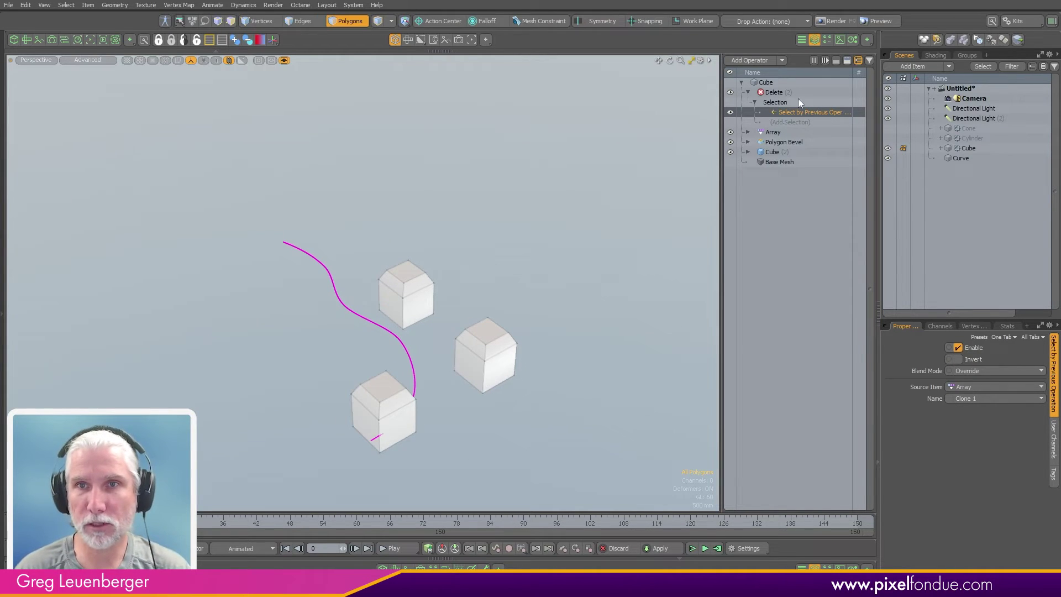
Collapse the Delete operator and add a Curve Clone mesh operation that duplicates the Cube's geometry along the Curve
left_click(748, 91)
left_click(748, 92)
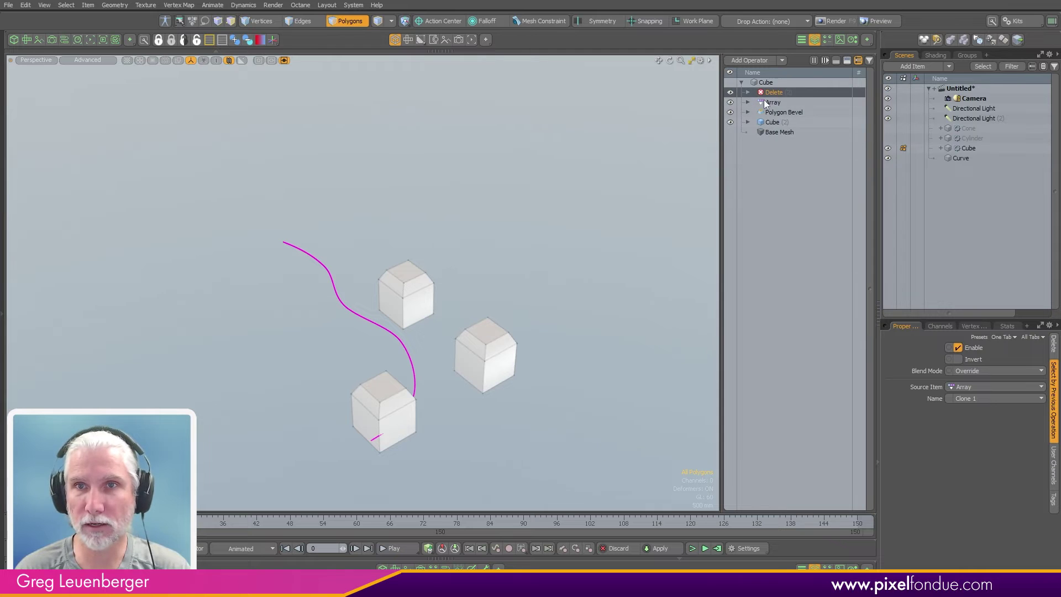
double_click(789, 260)
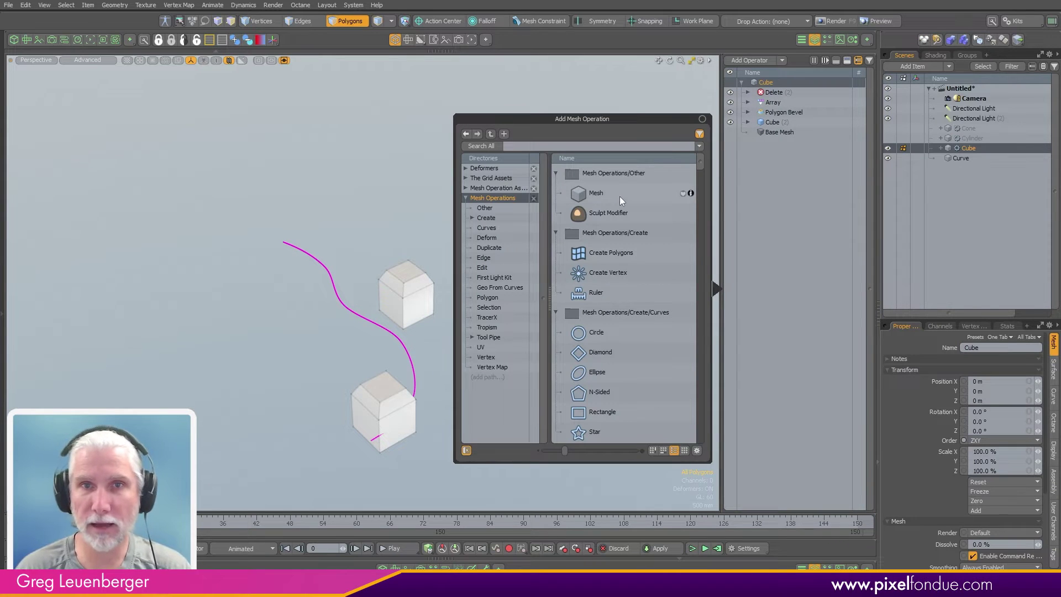
type("curve")
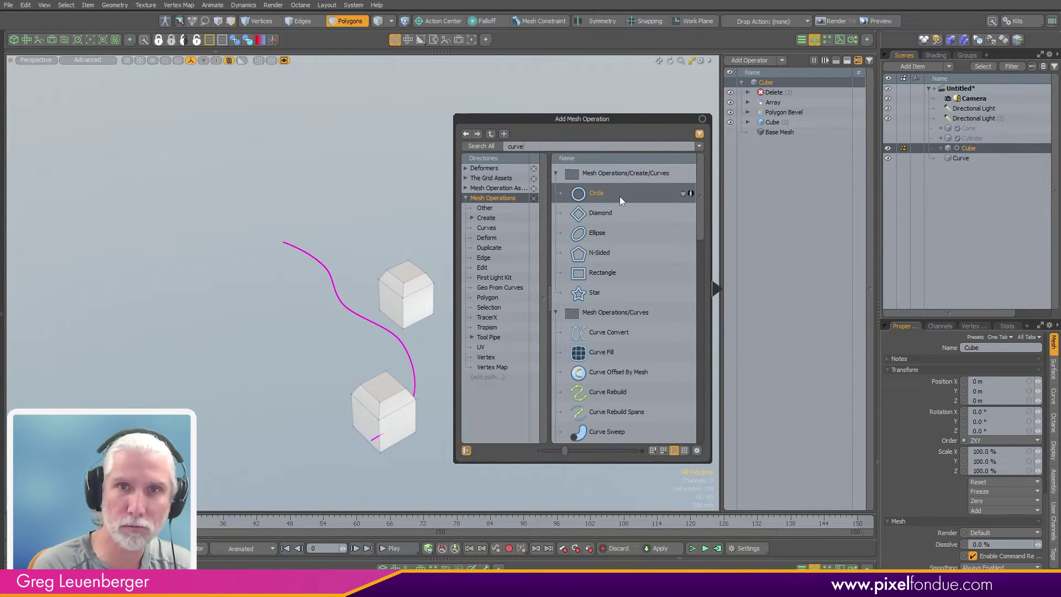
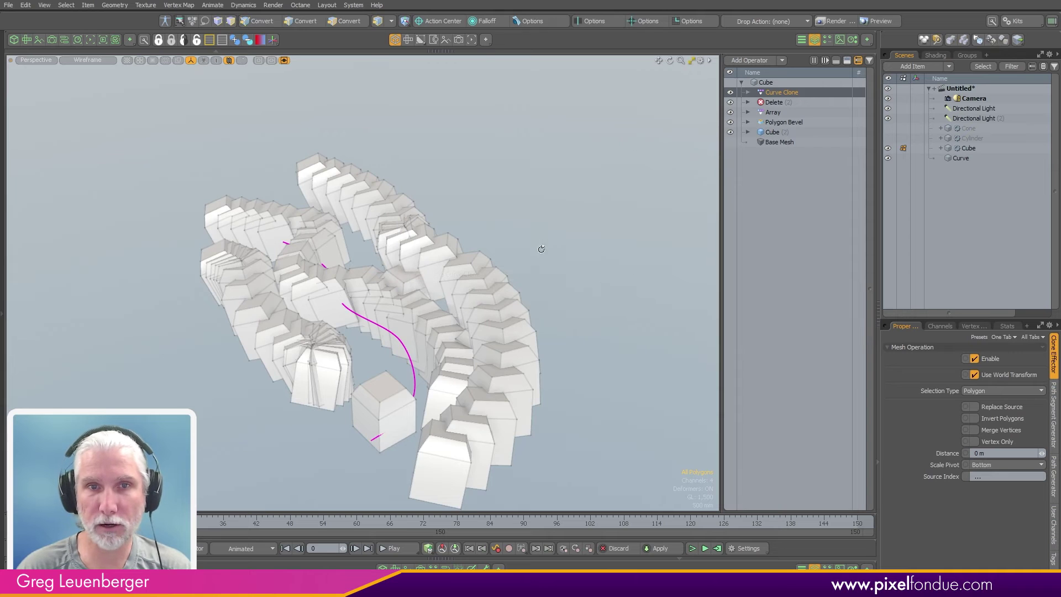
Disable the Array and Delete operators and set the Curve Clone's path segment Steps to 5
left_click(731, 112)
left_click(730, 102)
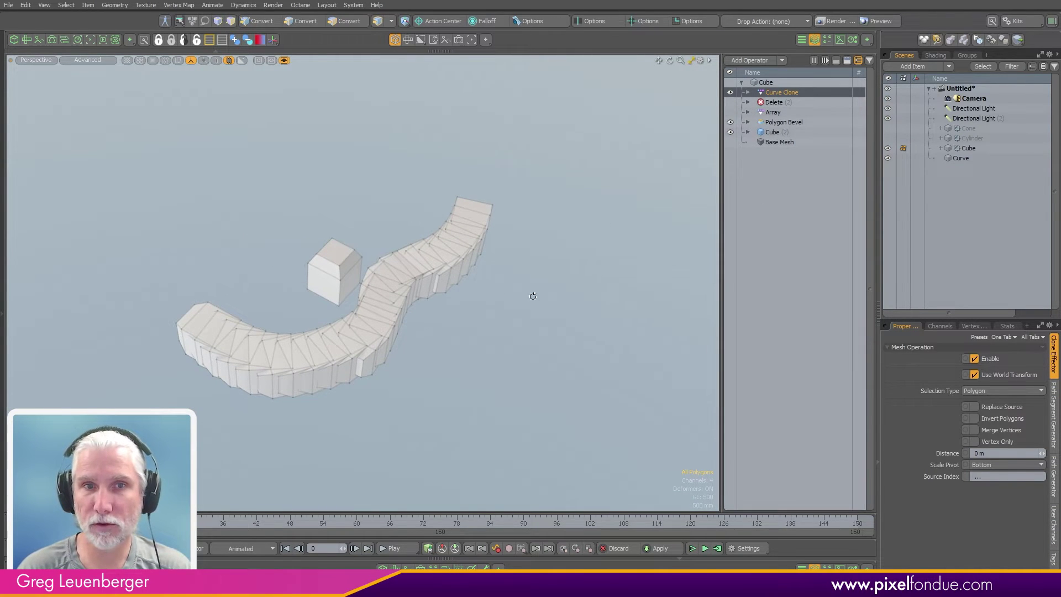
key("y")
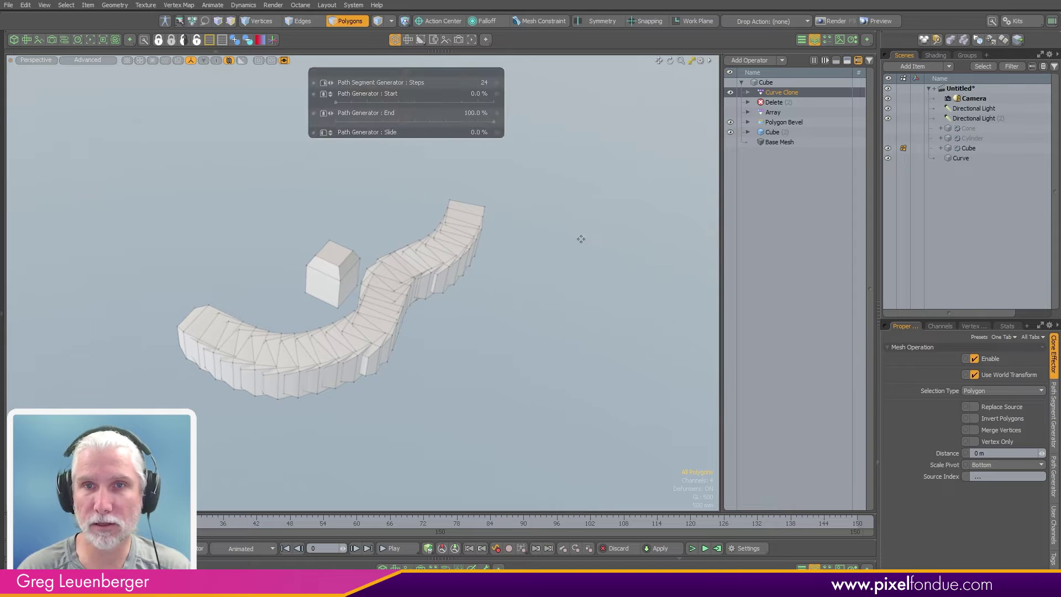
left_click_drag(561, 291, 500, 291)
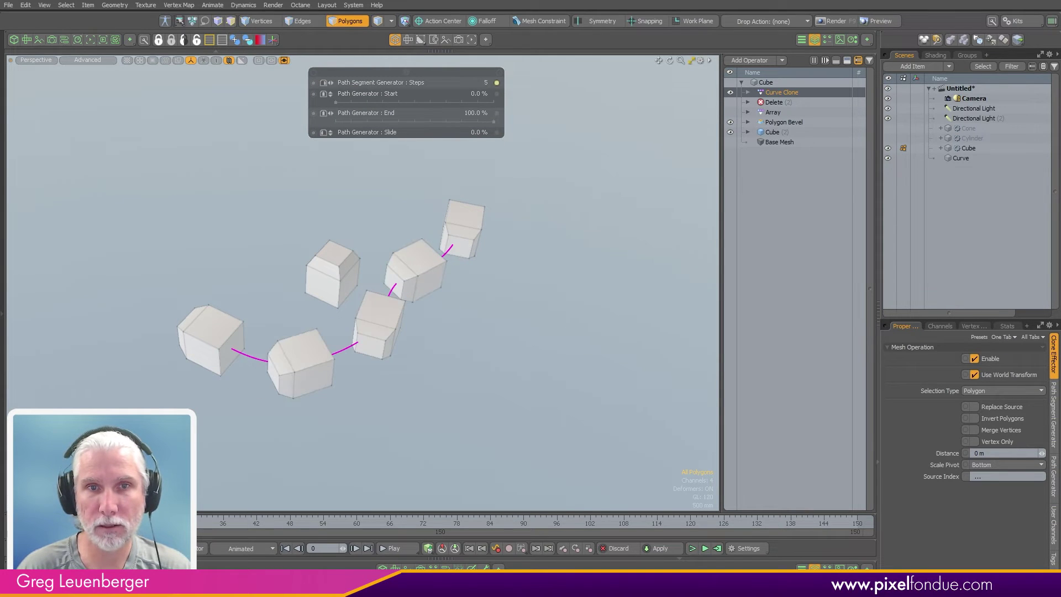
Set the Curve Clone to Align to Normal instead of Align to Path, and enable Replace Source
left_click_drag(421, 337, 477, 394, "alt")
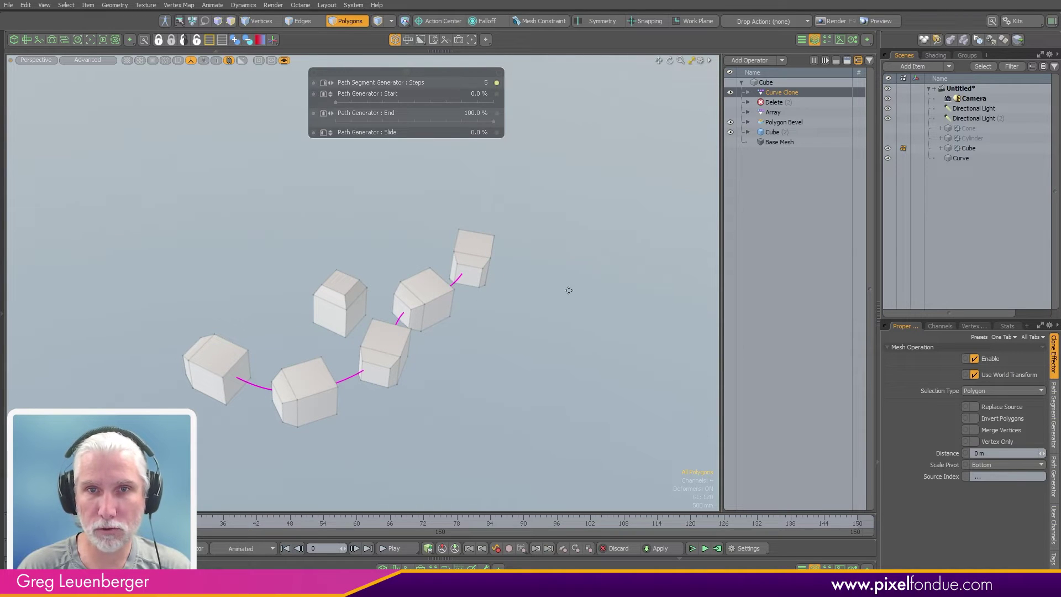
key("k")
left_click(603, 323)
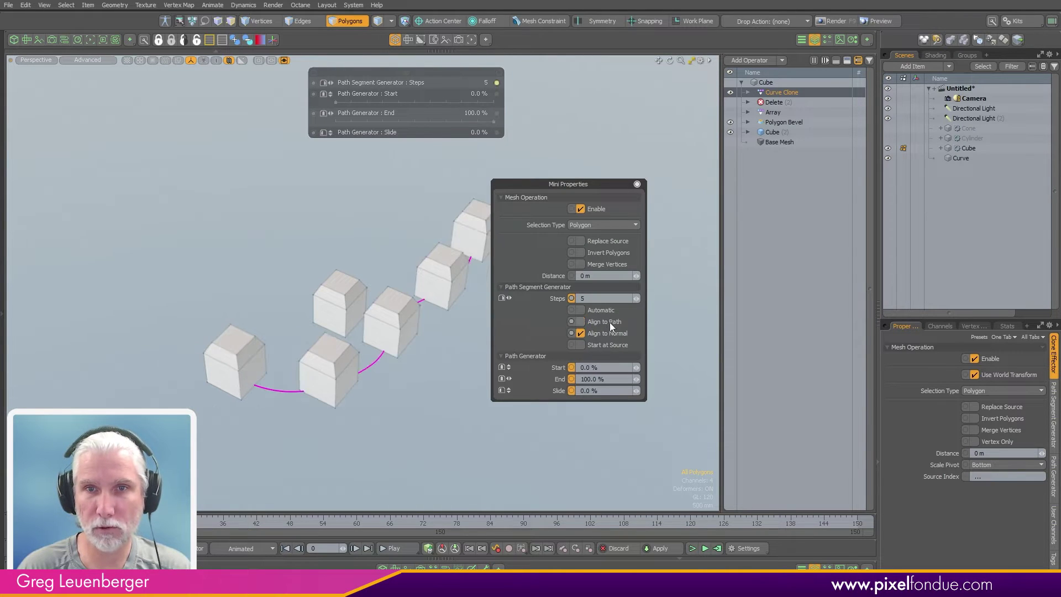
left_click_drag(435, 411, 547, 398, "alt")
key("ctrl+shift+p")
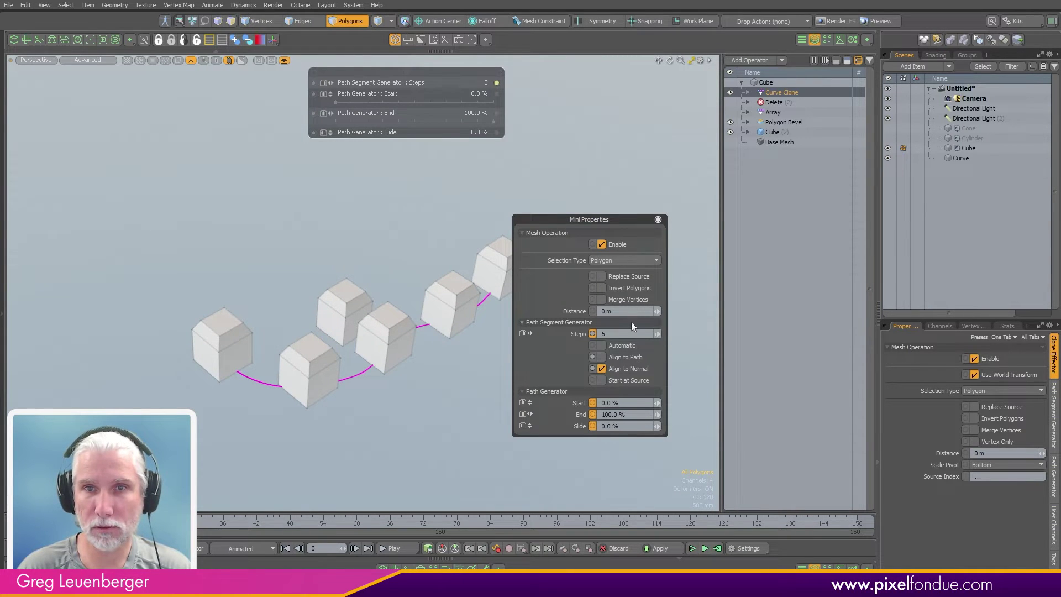
left_click(635, 276)
left_click_drag(445, 409, 576, 321, "alt")
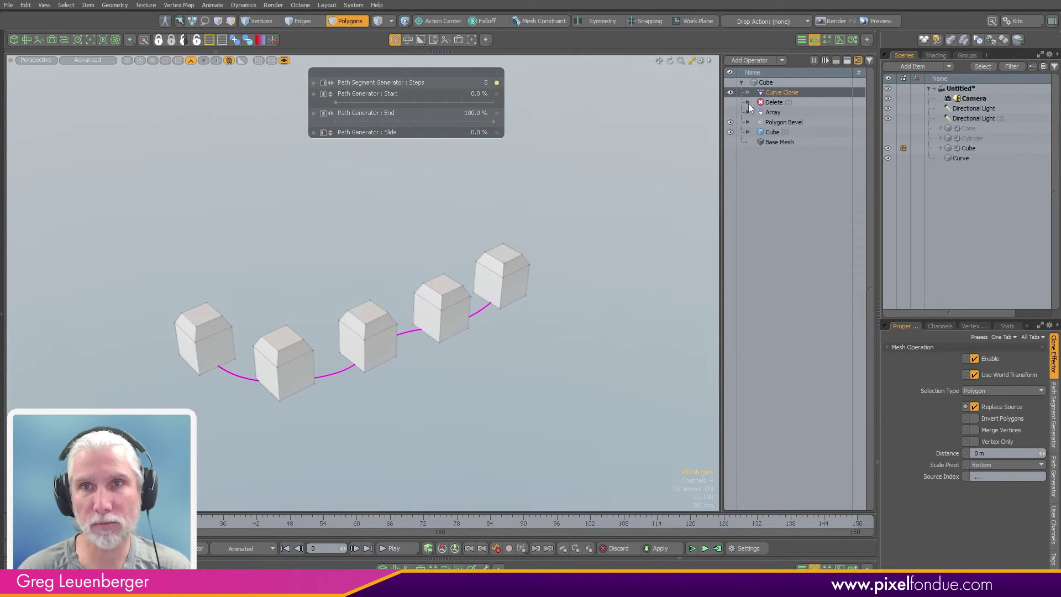
Add a Polygon Bevel above the Curve Clone and give it a Select by Previous Operation selection
left_click(750, 61)
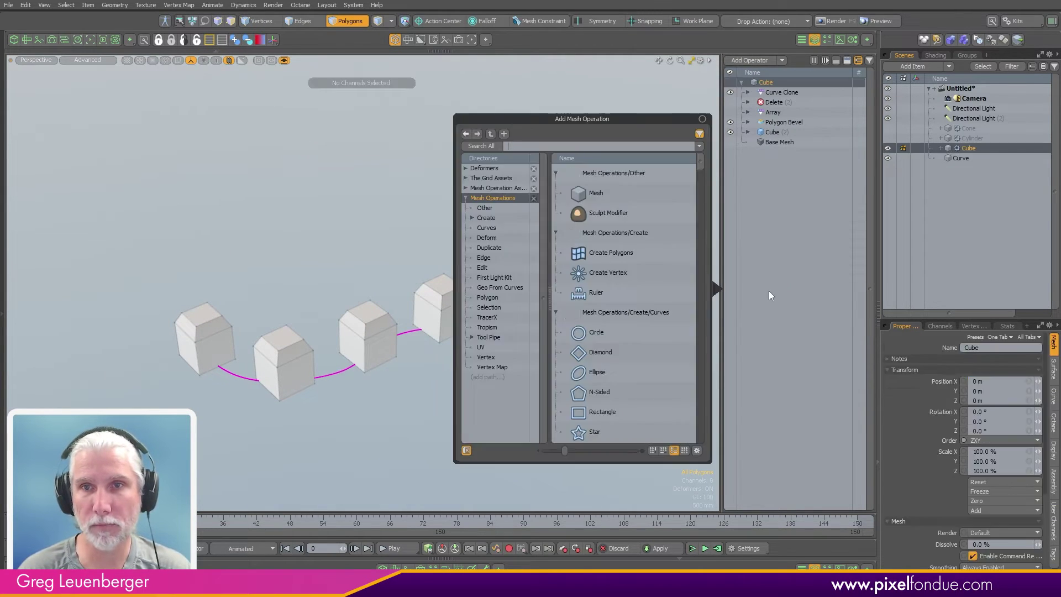
type("polygon")
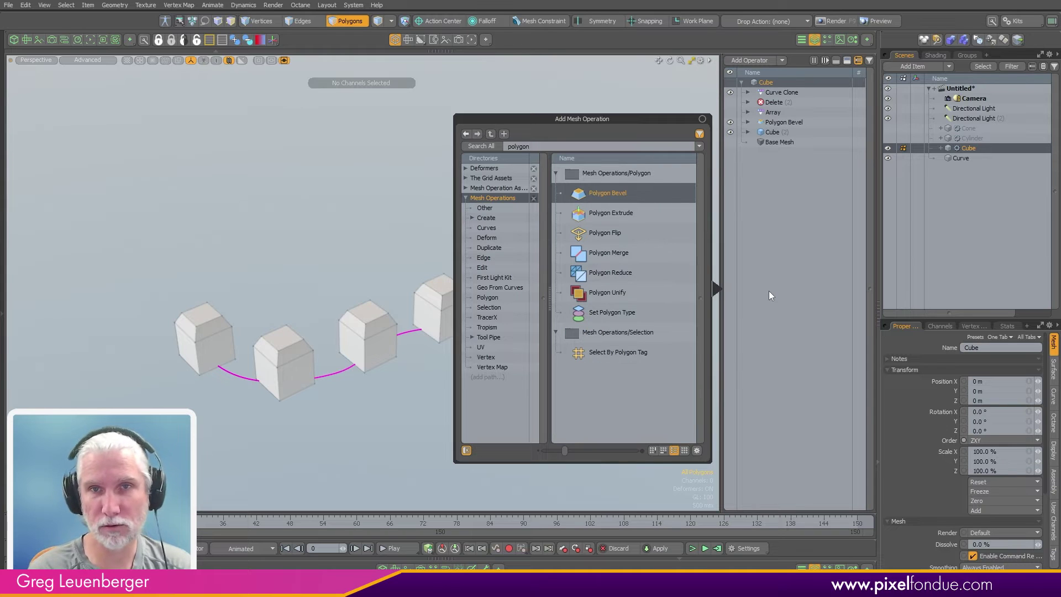
key("Return")
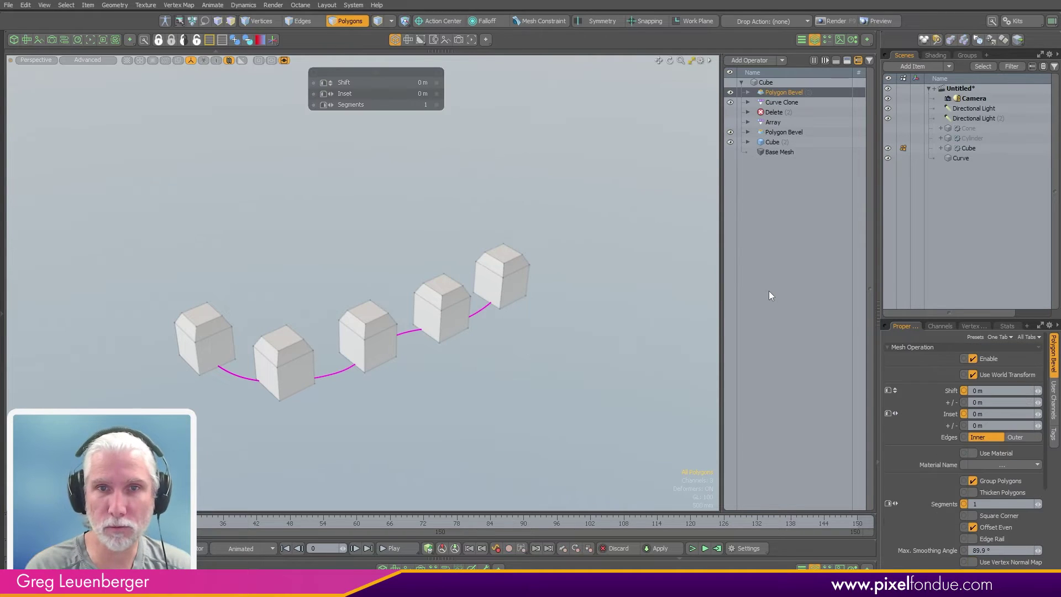
left_click(748, 92)
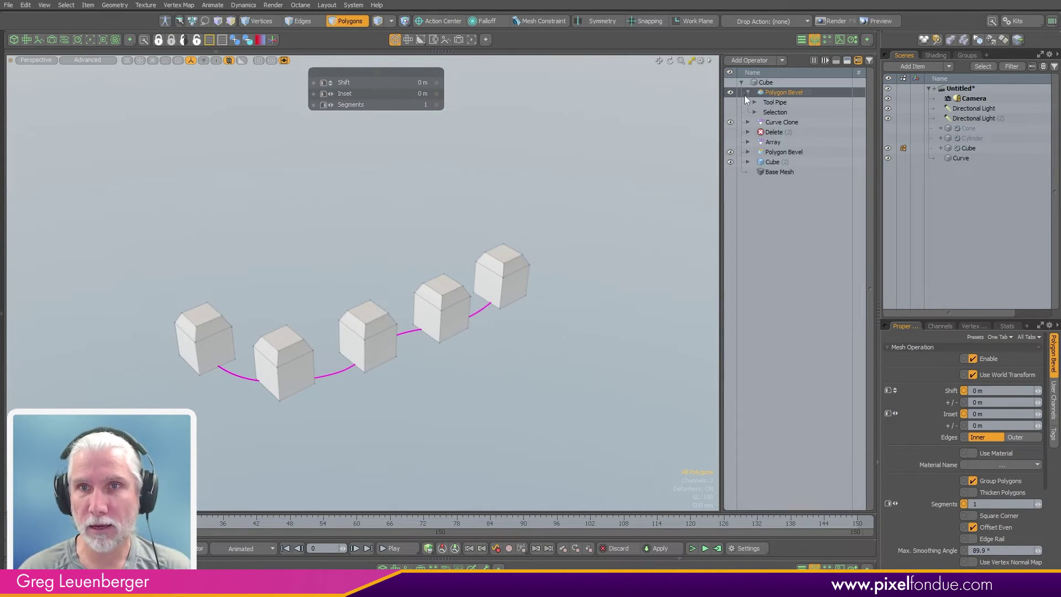
left_click(777, 123)
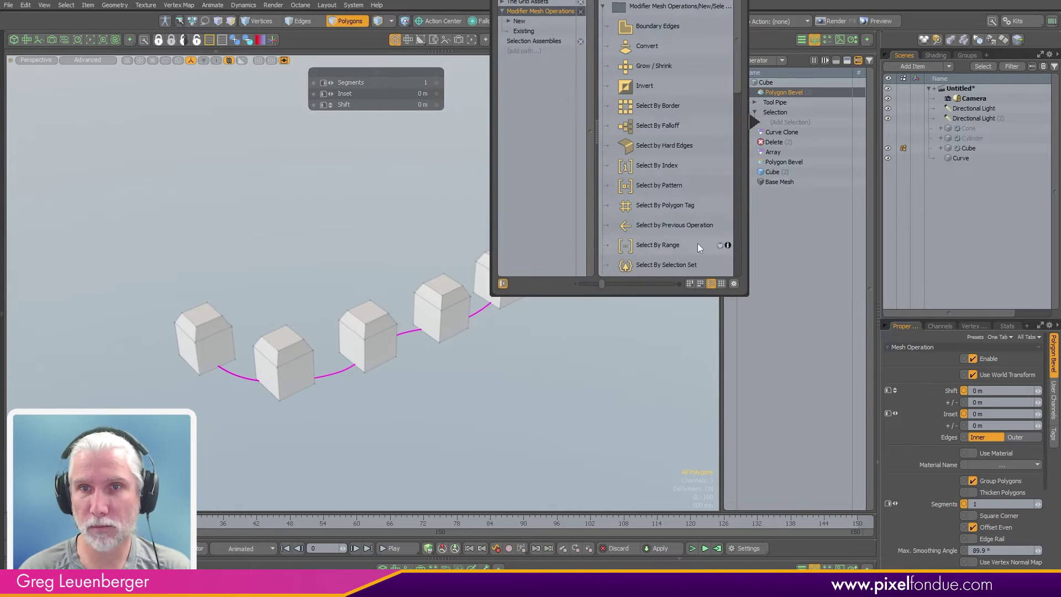
left_click(675, 220)
Set the new bevel selection's source item to Curve Clone and name to Clone 3, and reselect the top Polygon Bevel operator
left_click(966, 390)
left_click(977, 416)
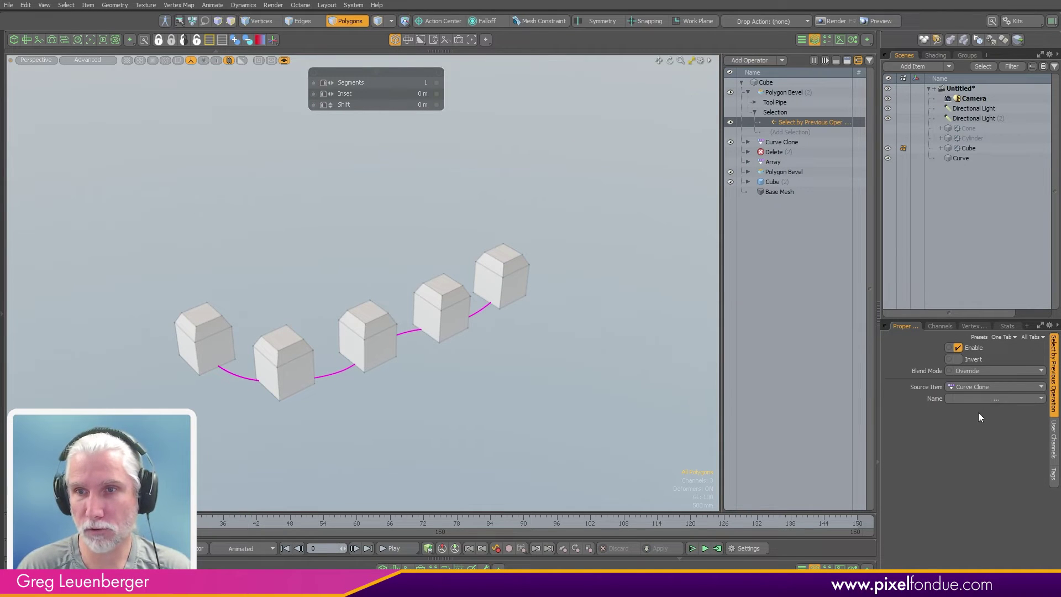
left_click(981, 398)
left_click(977, 435)
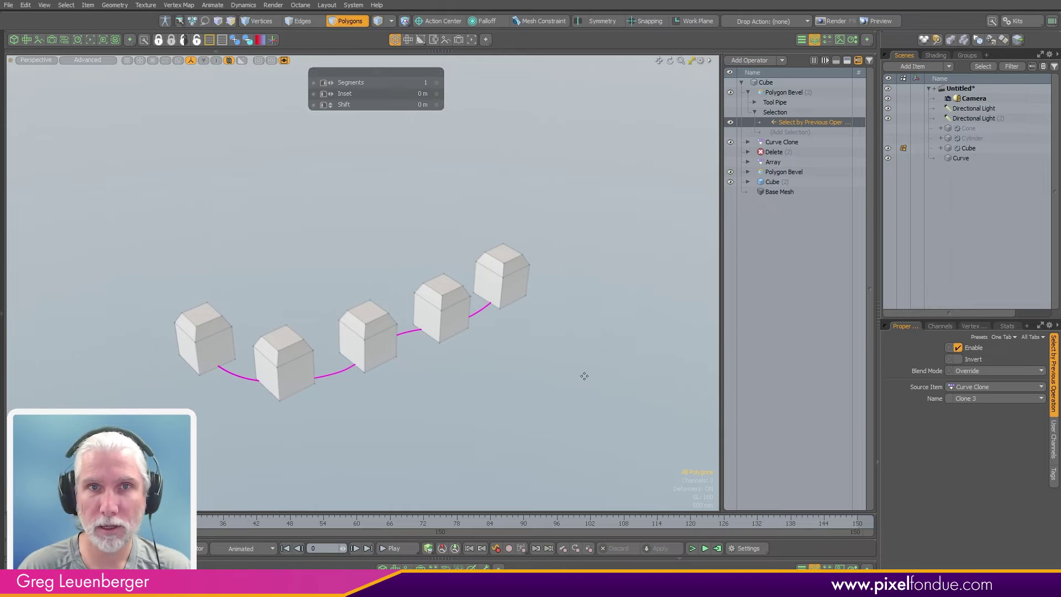
left_click(788, 91)
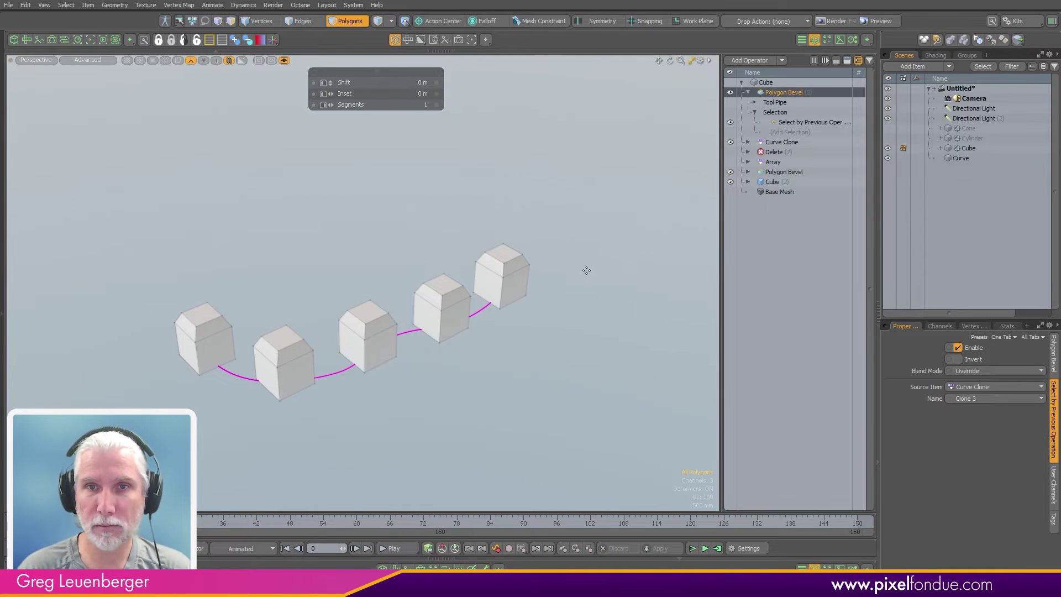
Bevel all polygons of the third curve clone outward as separate faces
key("F3")
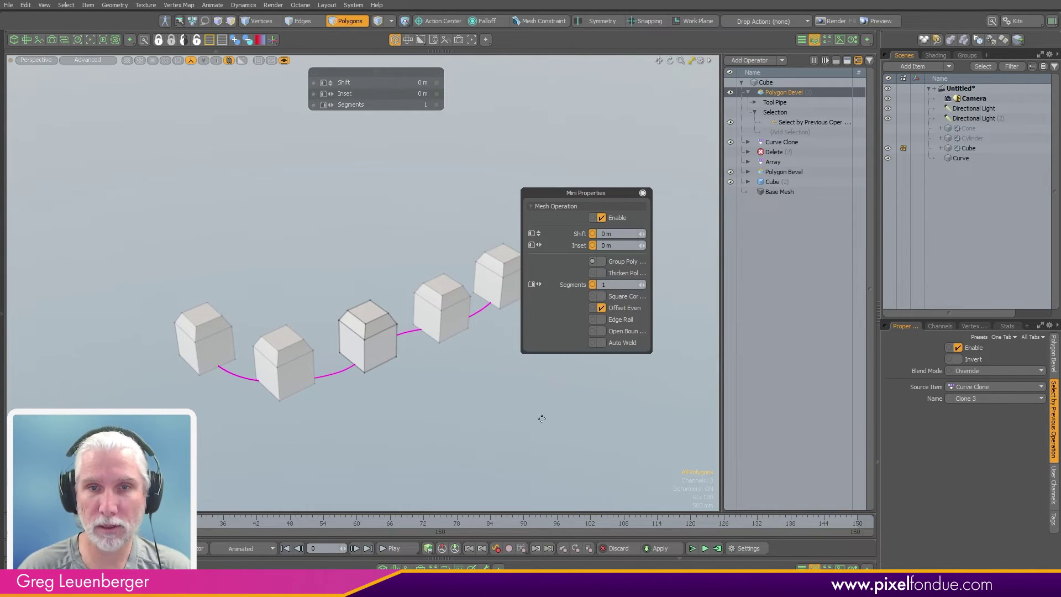
mouse_move(540, 419)
left_mouse_down()
mouse_move(536, 403)
mouse_move(526, 421)
mouse_move(526, 412)
left_mouse_up()
left_click_drag(526, 412, 545, 384, "alt")
left_click(642, 193)
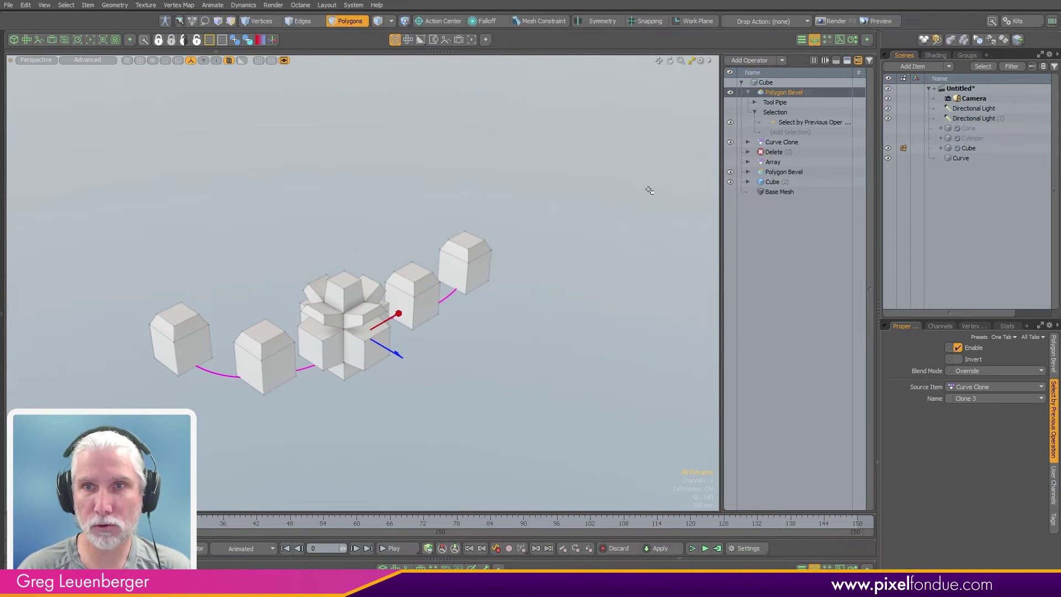
Turn off the lower Polygon Bevel so only the Cube, Curve Clone and top Polygon Bevel operators stay enabled
left_click(749, 93)
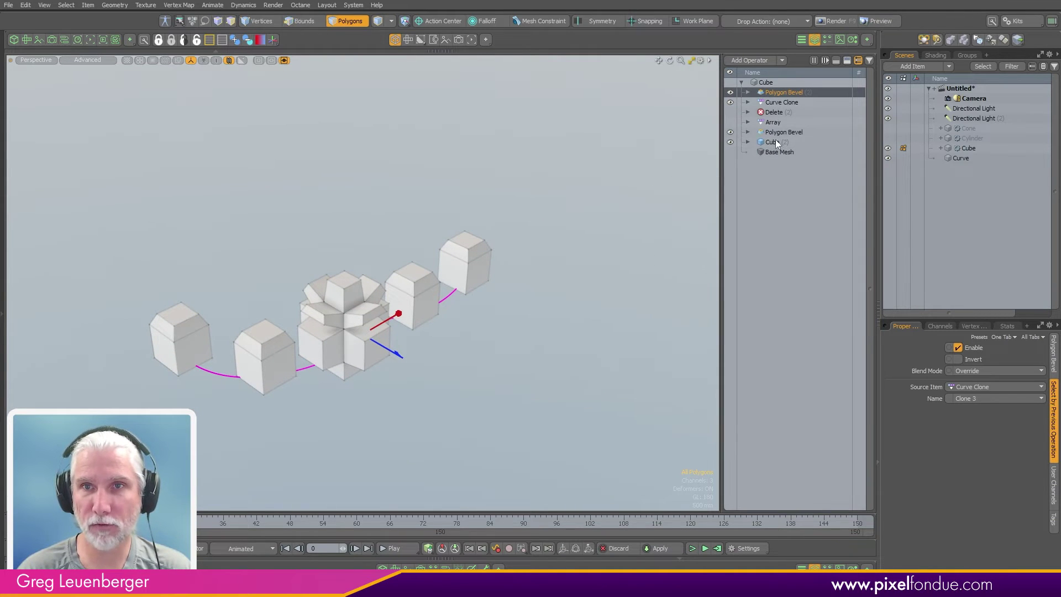
left_click(744, 132, "shift")
left_click(730, 112)
left_click(730, 113)
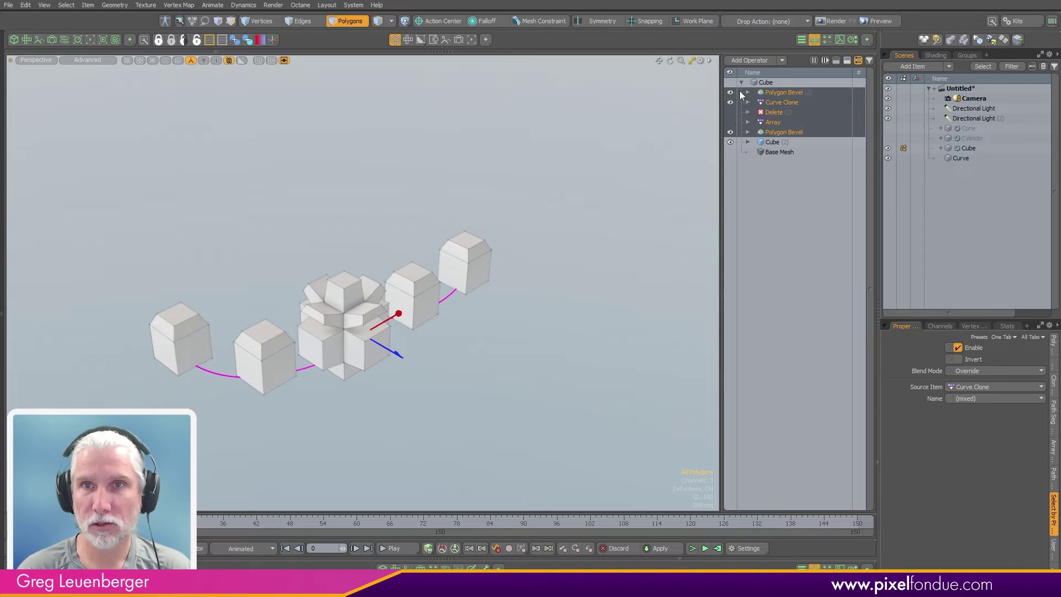
left_click(766, 82)
left_click_drag(731, 95, 731, 133)
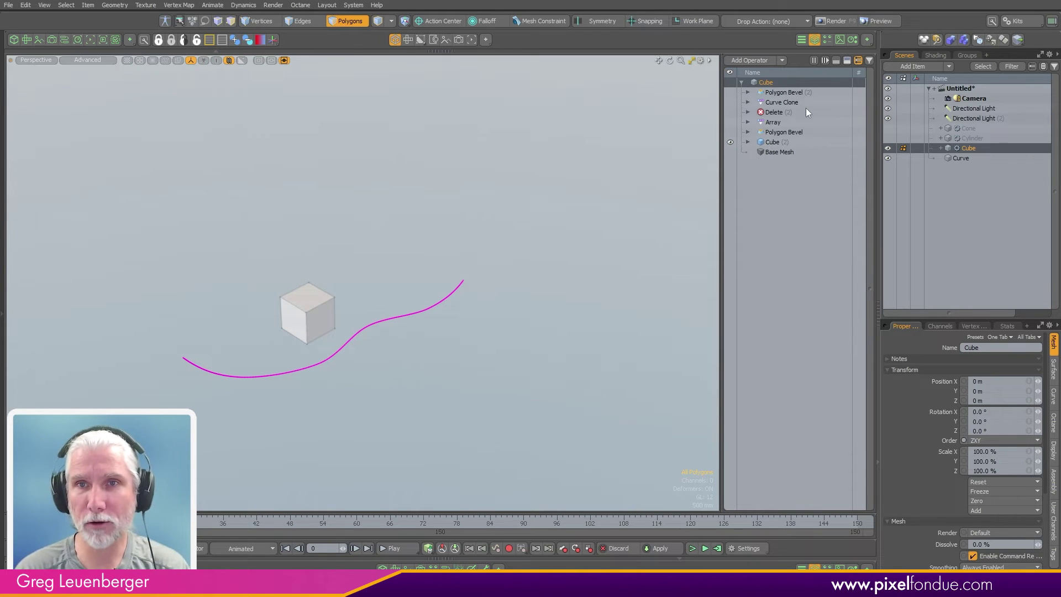
left_click(775, 104)
left_click(730, 101)
left_click(730, 92)
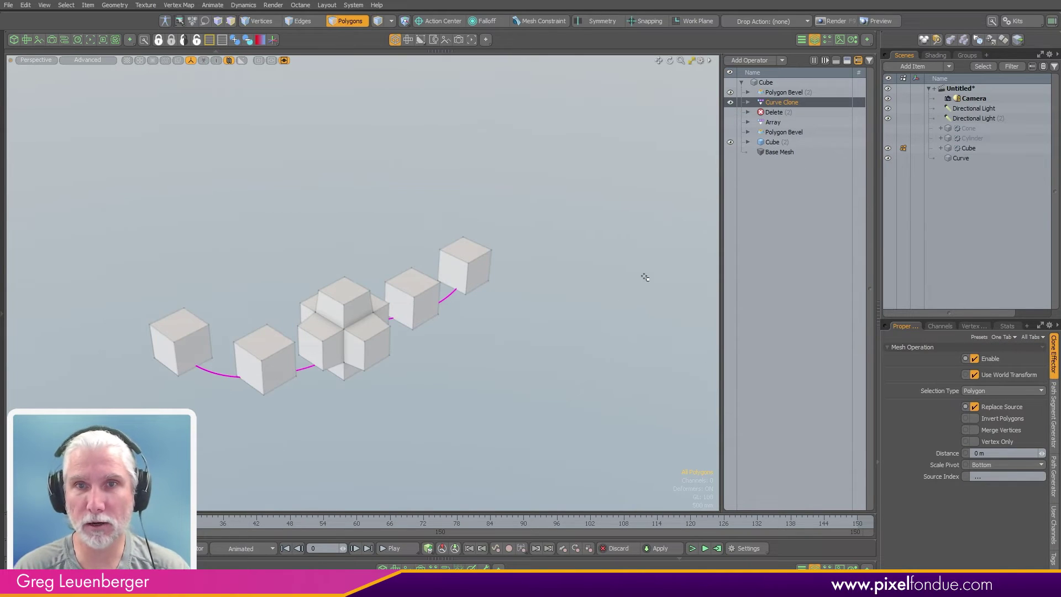
Duplicate the top bevel's Select by Previous Operation, setting the copy to Clone 4 with blend mode Add
left_click(748, 102)
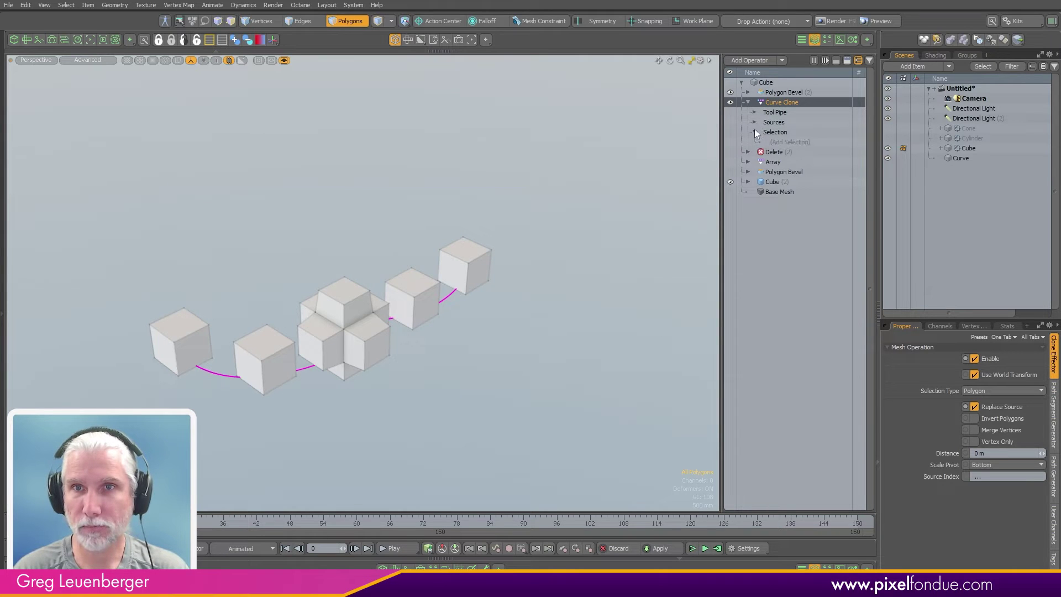
left_click(748, 103)
left_click(748, 92)
left_click(808, 122)
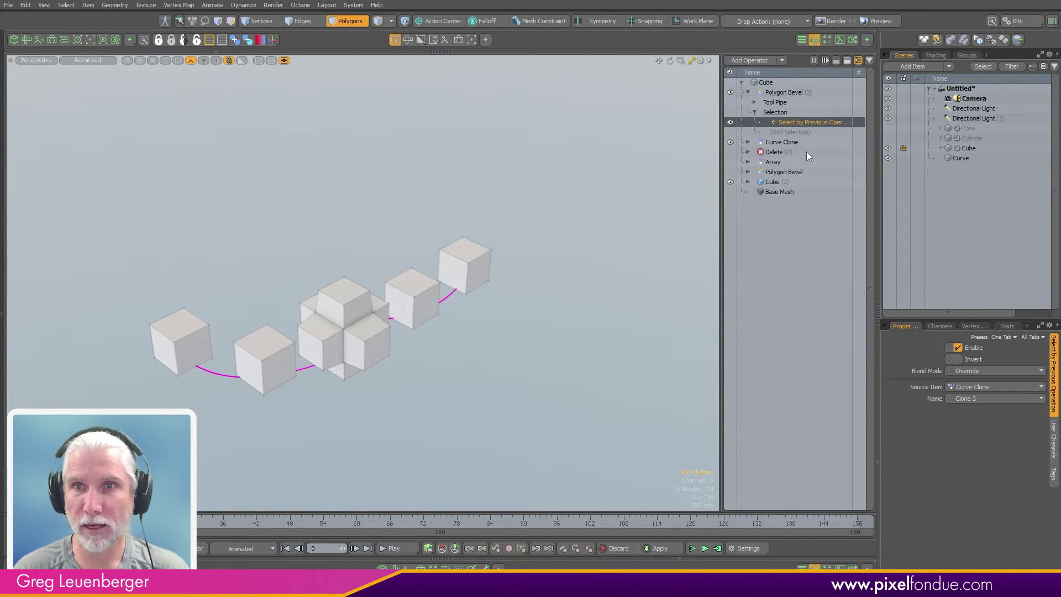
key("ctrl+d")
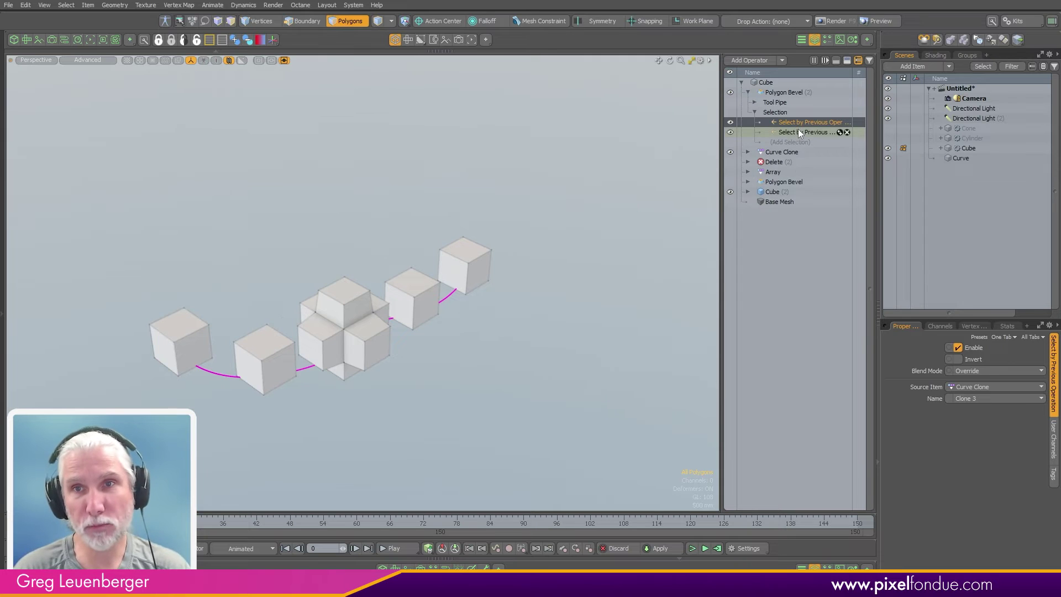
left_click(986, 399)
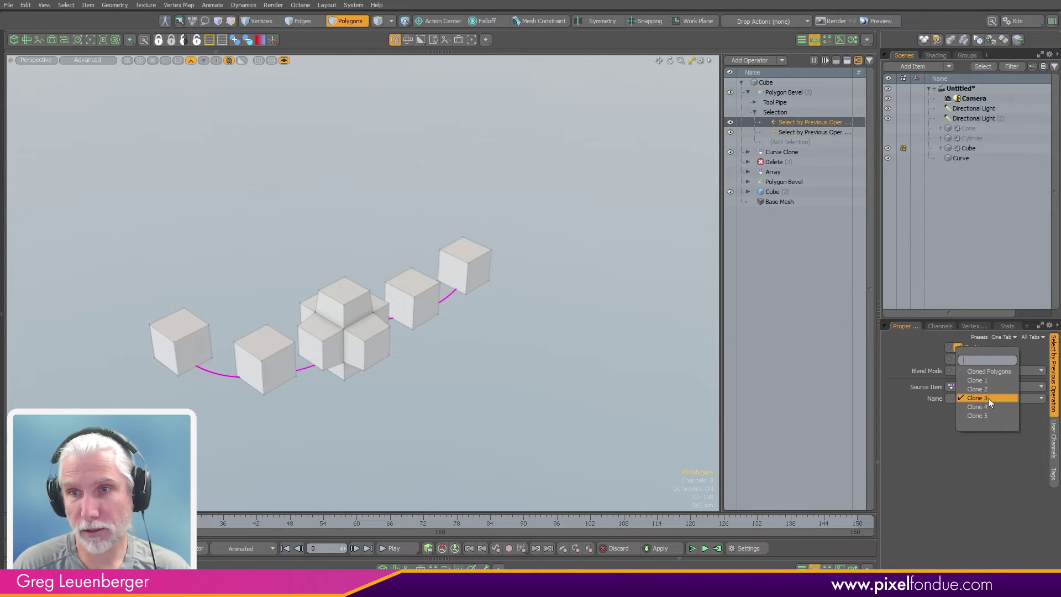
left_click(990, 407)
left_click(977, 371)
left_click(974, 379)
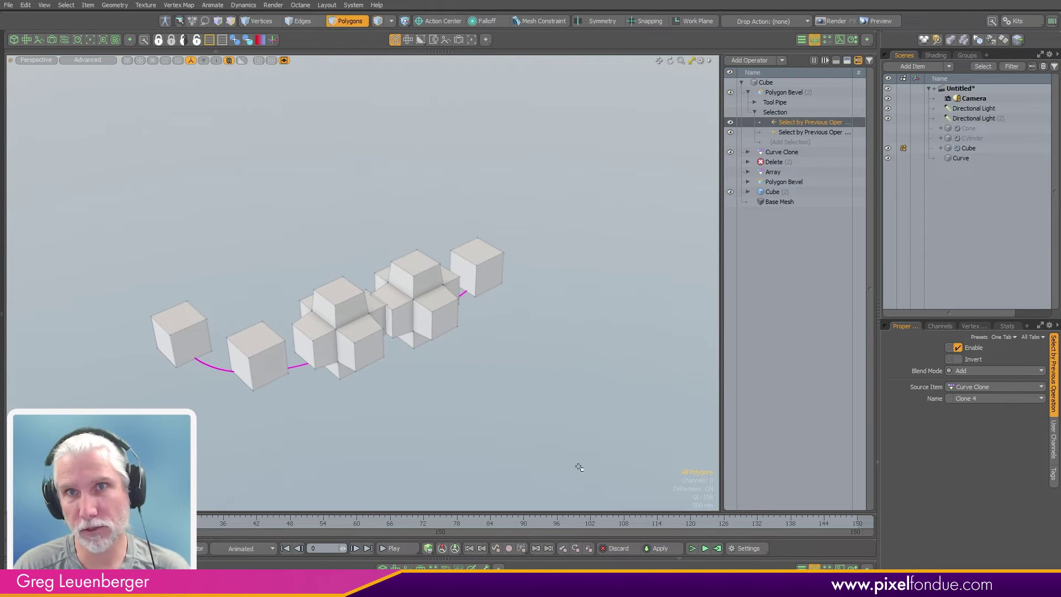
Reduce the top Polygon Bevel's shift on both targeted clones and reselect the Clone 4 selection
left_click(816, 92)
key("c")
left_click_drag(544, 347, 542, 370)
key("space")
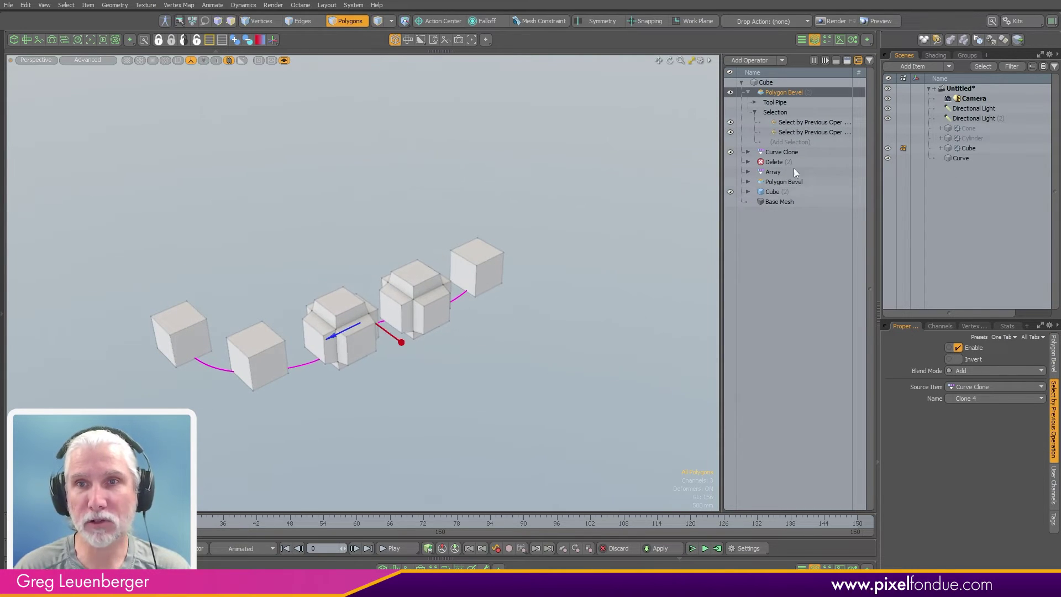
left_click(801, 121)
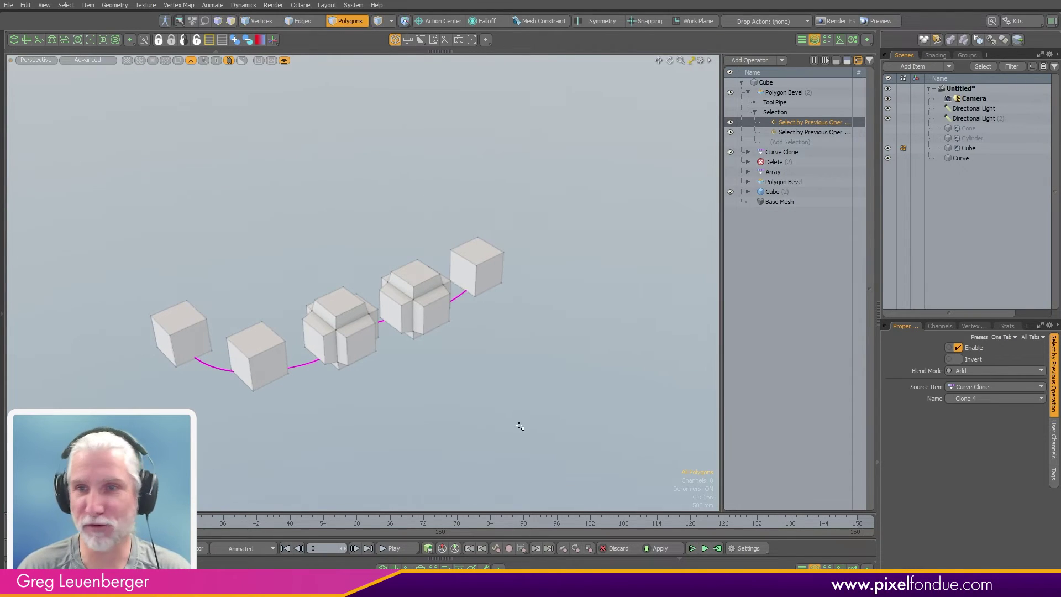
Collapse the top Polygon Bevel and disable it together with the Curve Clone operator
left_click(773, 93)
left_click(748, 92)
left_click(730, 92)
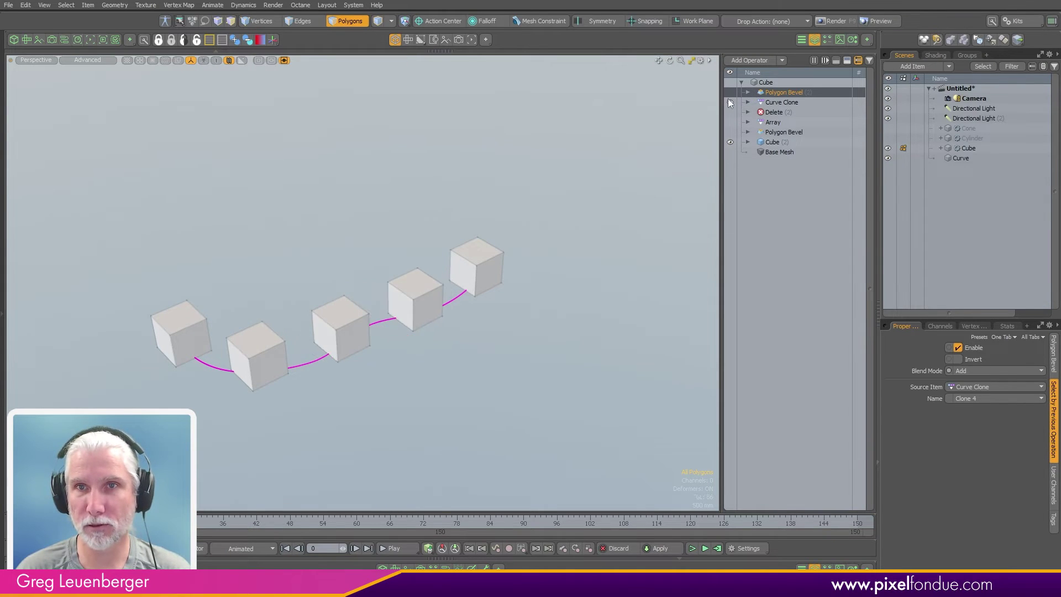
left_click(729, 102)
Stretch the Cube operator upward to about 3.78 m in Y and hide the Curve item
left_click(776, 141)
left_click_drag(312, 293, 305, 202)
left_click_drag(313, 243, 348, 268, "alt")
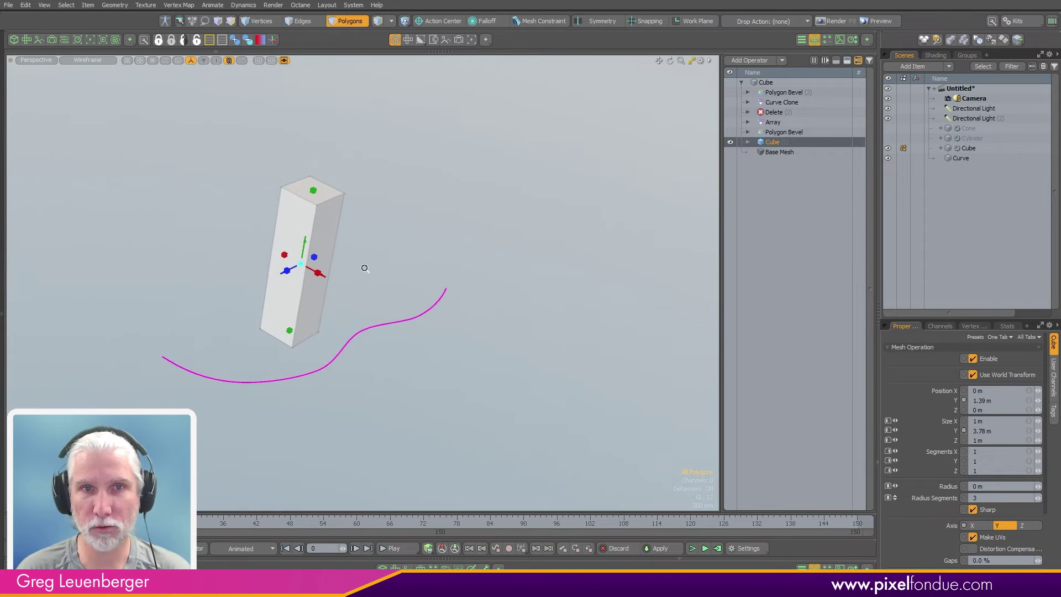
scroll(348, 268, "up", 3)
left_click(888, 158)
left_click_drag(429, 265, 498, 297, "alt")
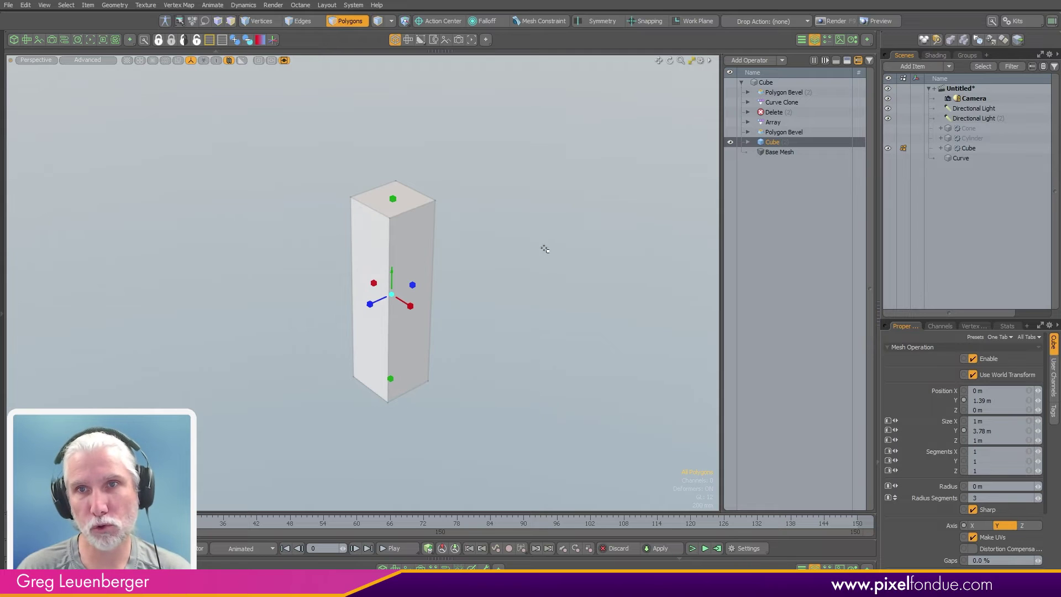
Add an Axis Slice operator to the cube mesh and set its Y number of slices to 3
left_click(765, 59)
left_click_drag(641, 0, 653, 162)
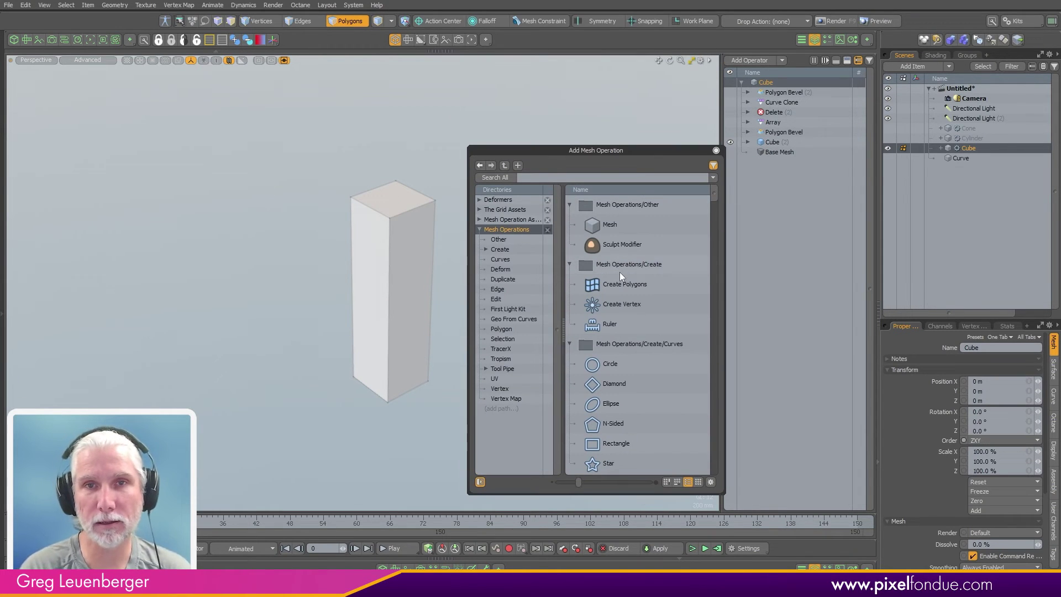
key("x")
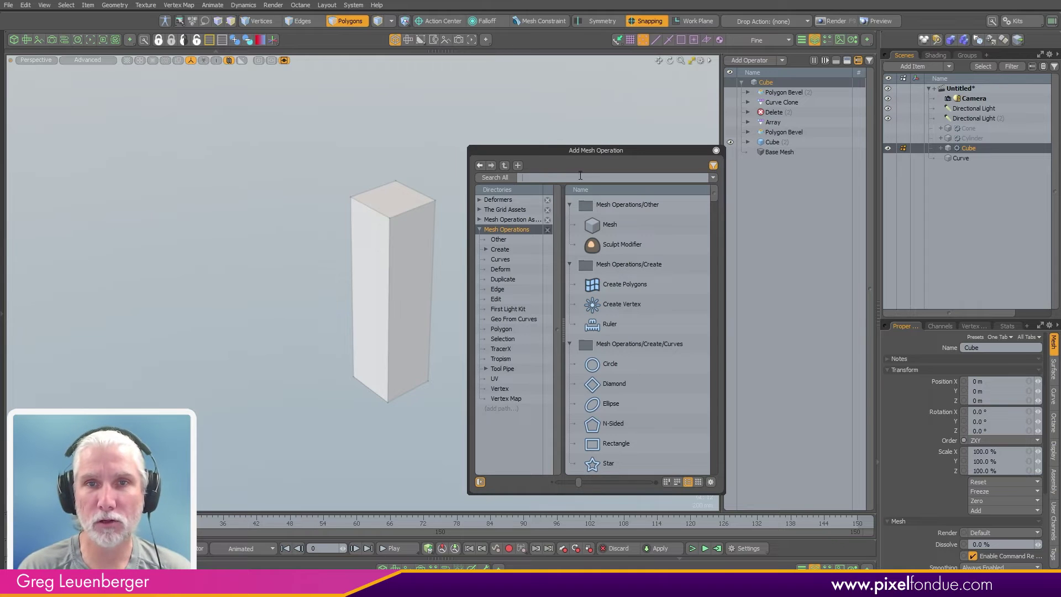
type("xaxis")
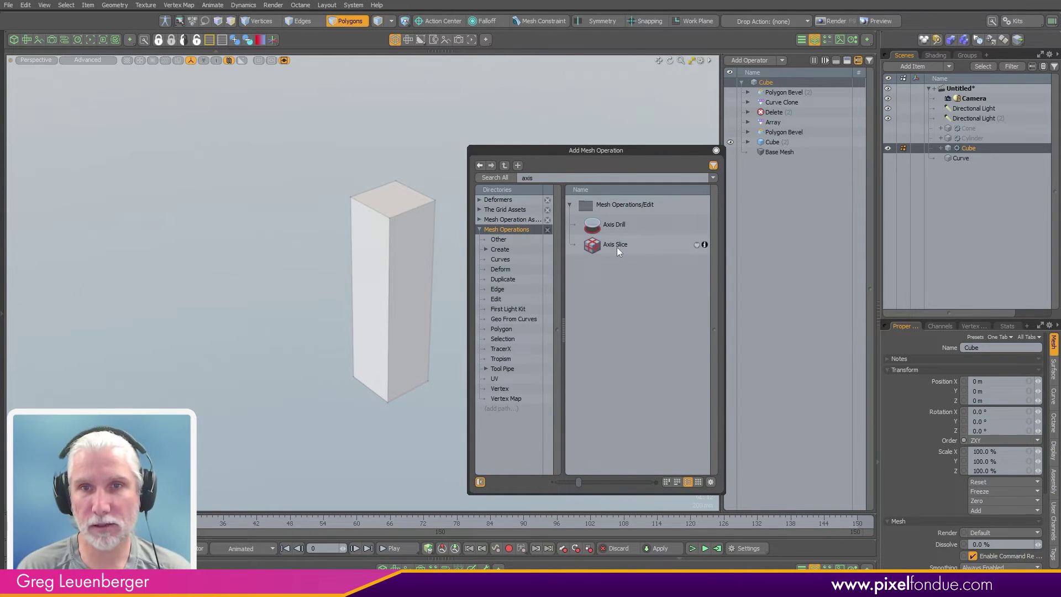
double_click(617, 247)
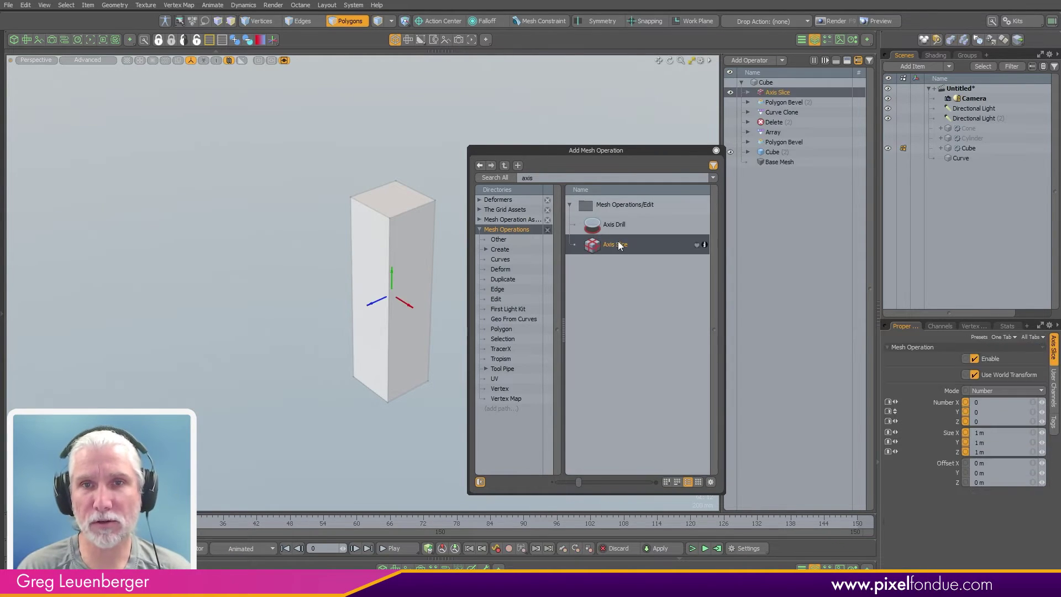
left_click(716, 150)
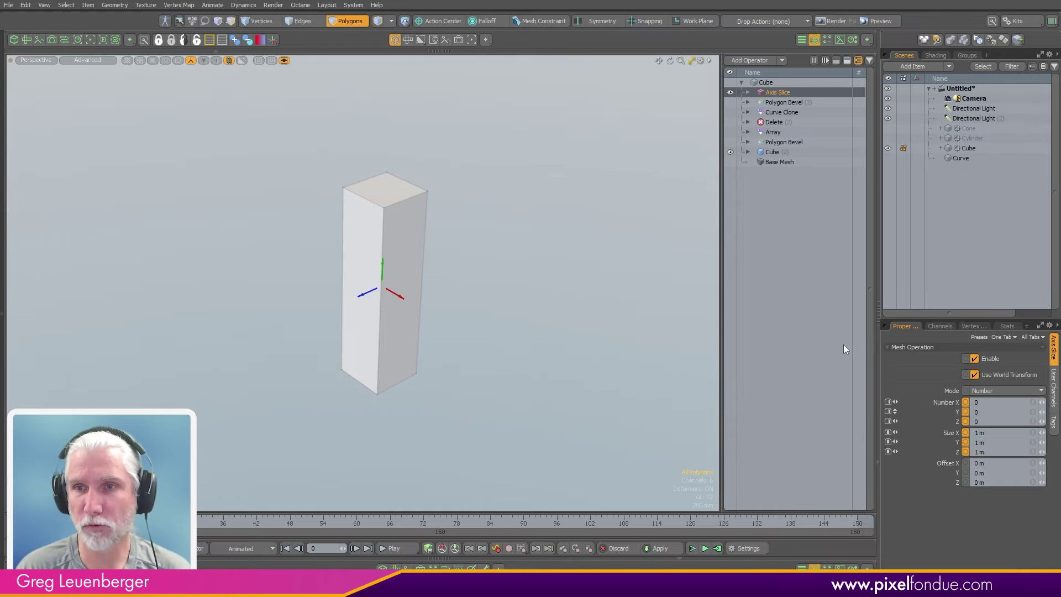
type("3")
key("Return")
mouse_move(444, 290)
left_mouse_down("alt")
mouse_move(459, 291)
mouse_move(467, 262)
mouse_move(457, 277)
mouse_move(590, 236)
left_mouse_up("alt")
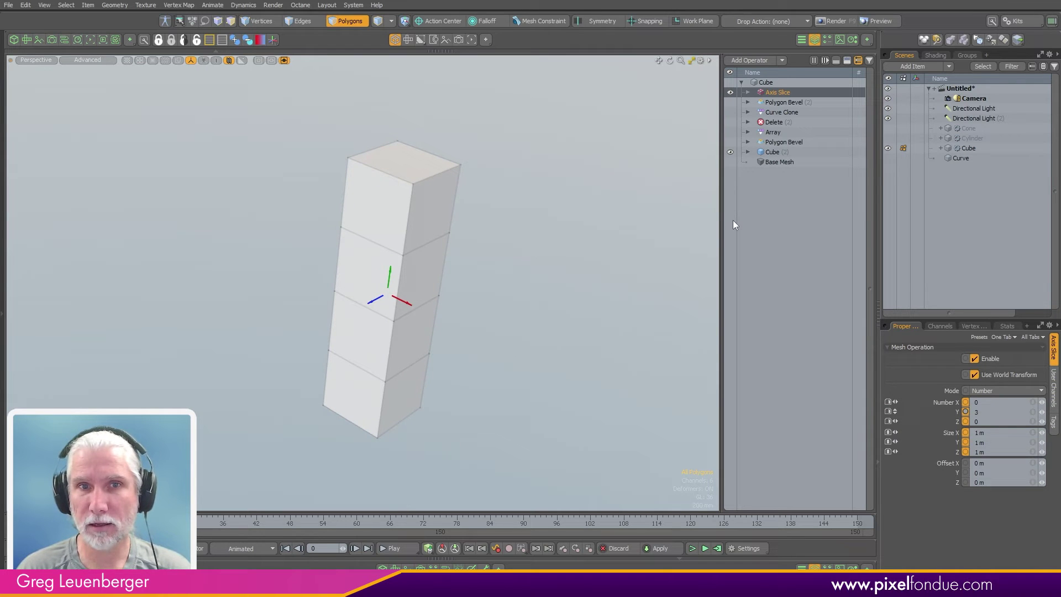
Add an Edge Split operator above the Axis Slice and give it a Select by Previous Operation selection
left_click(757, 59)
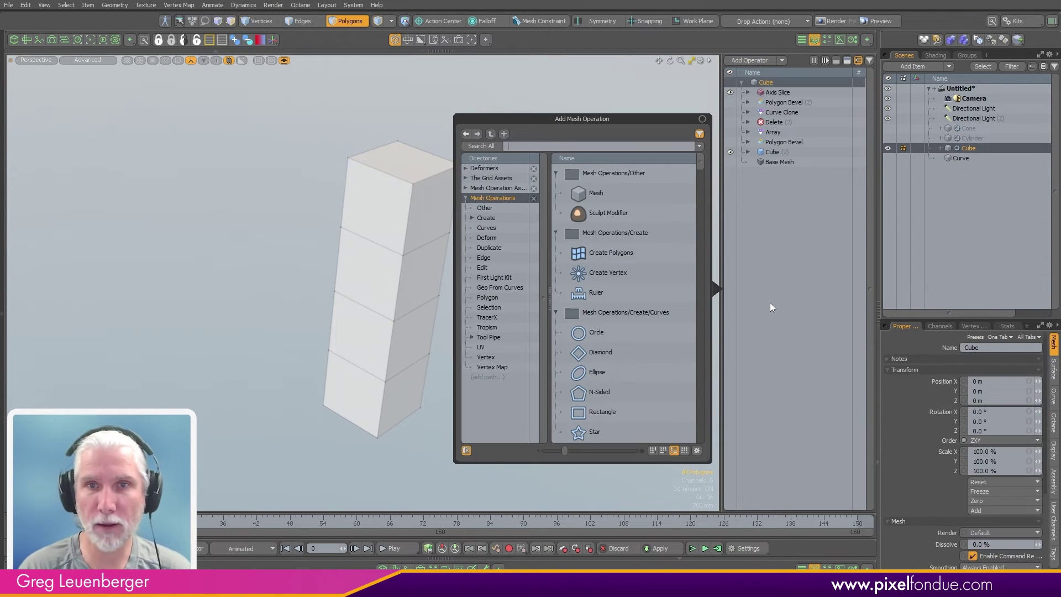
type("edge")
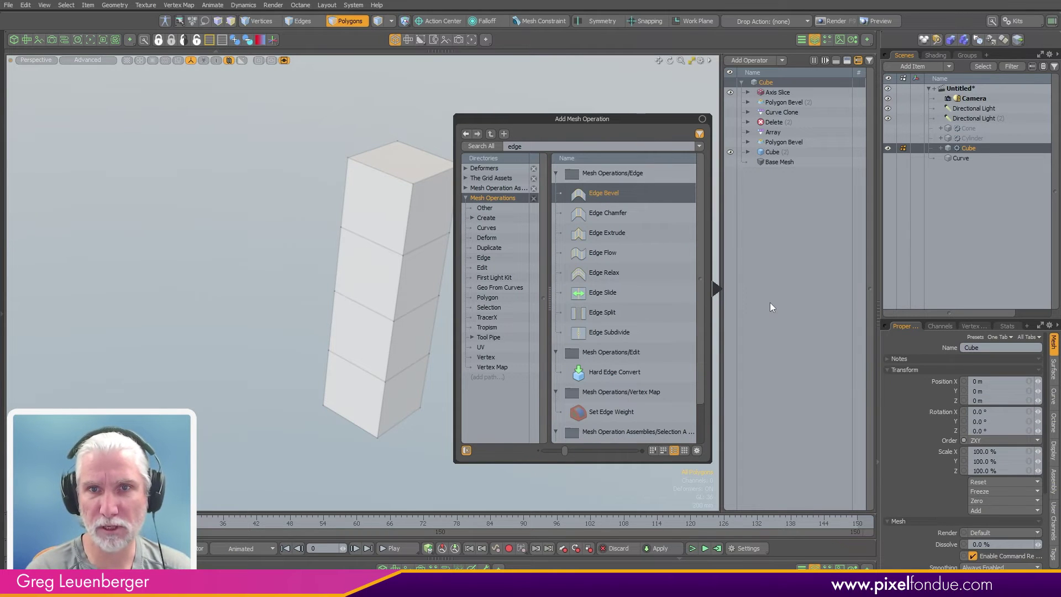
type(" split")
key("Return")
left_click(748, 92)
left_click(755, 103)
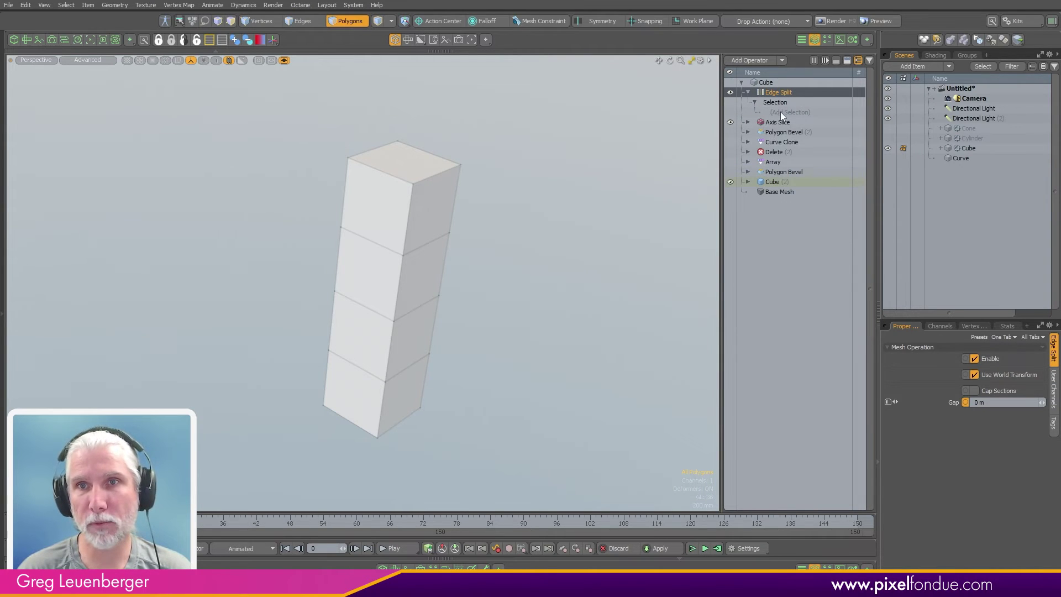
left_click(780, 112)
double_click(669, 215)
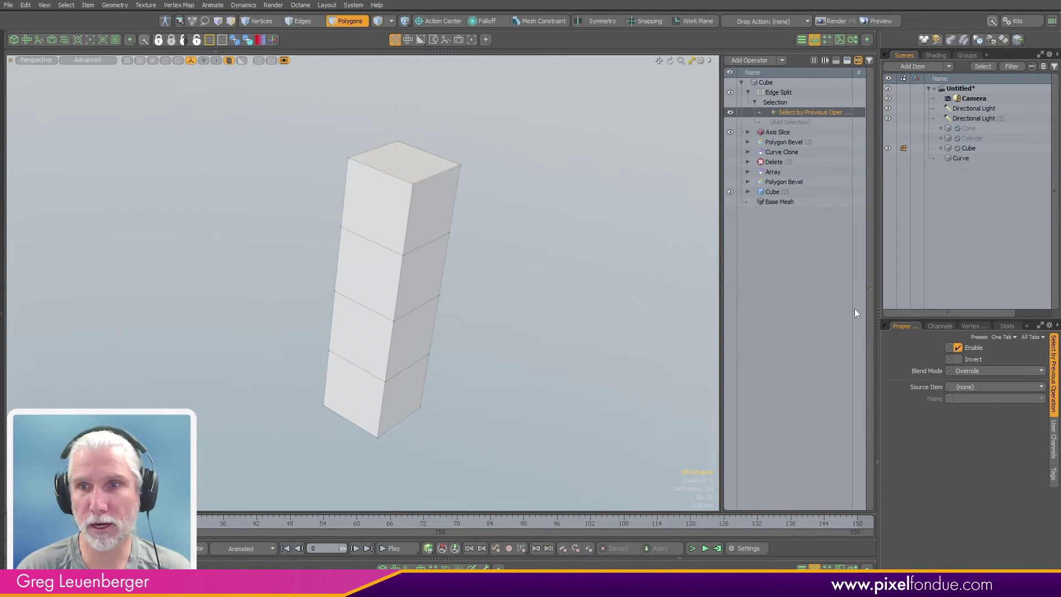
Set the Edge Split selection's source item to Axis Slice and its name to New Edges
left_click(970, 387)
left_click(972, 409)
left_click(979, 398)
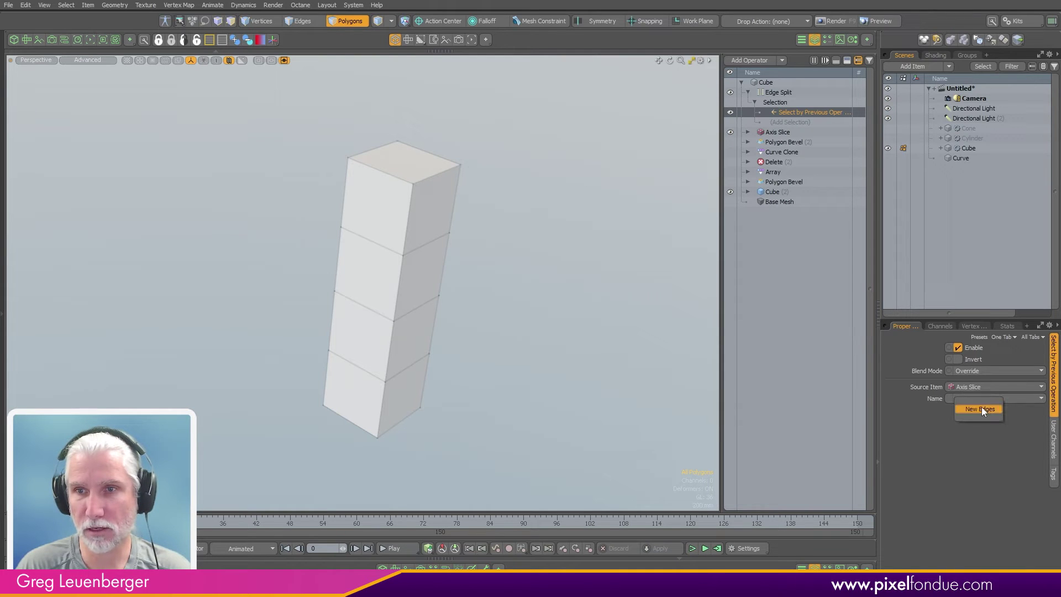
Enable Cap Sections on the Edge Split and widen its gap to about 485 mm
left_click(776, 93)
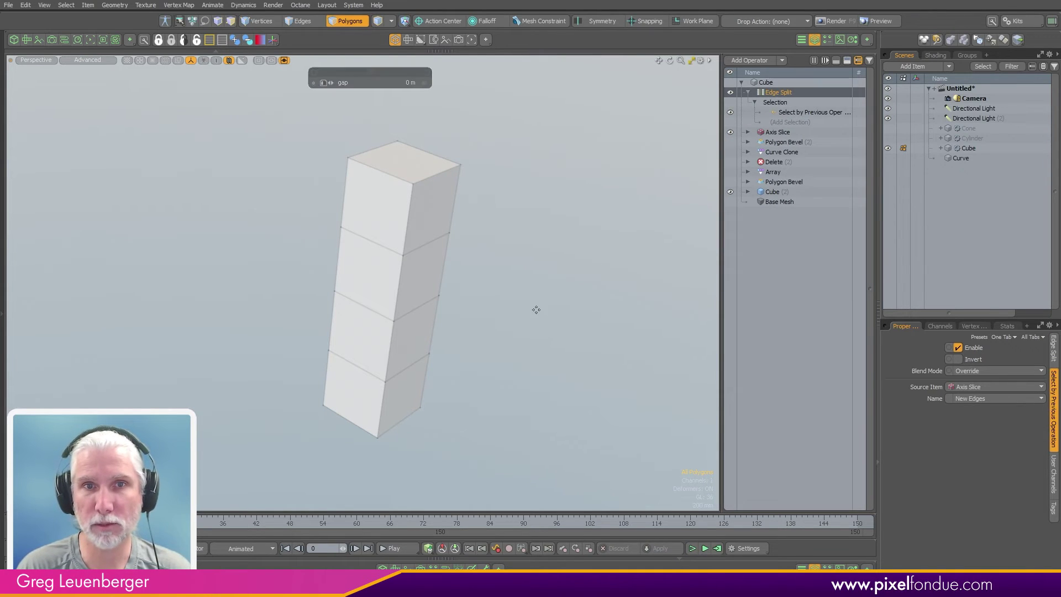
left_click_drag(486, 304, 571, 303)
key("k")
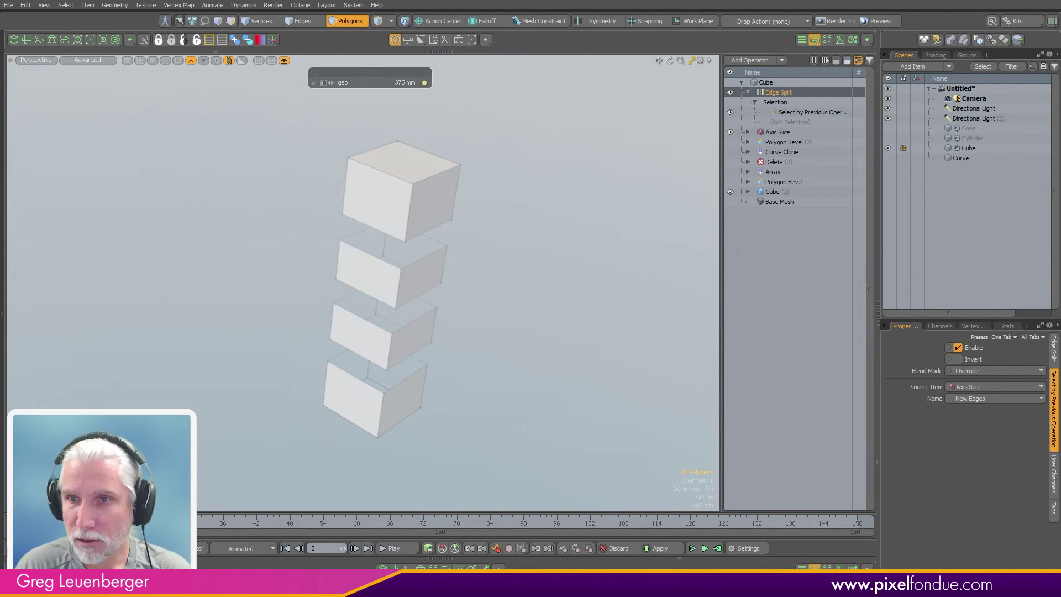
left_click(1054, 347)
left_click(992, 391)
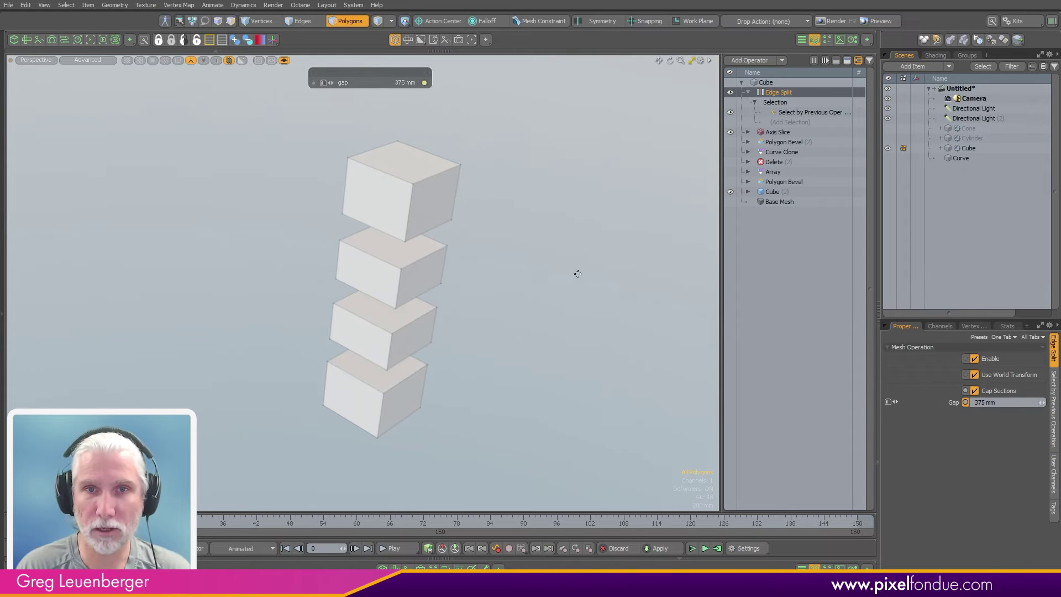
mouse_move(541, 352)
left_mouse_down("alt")
mouse_move(516, 329)
mouse_move(545, 348)
left_mouse_up("alt")
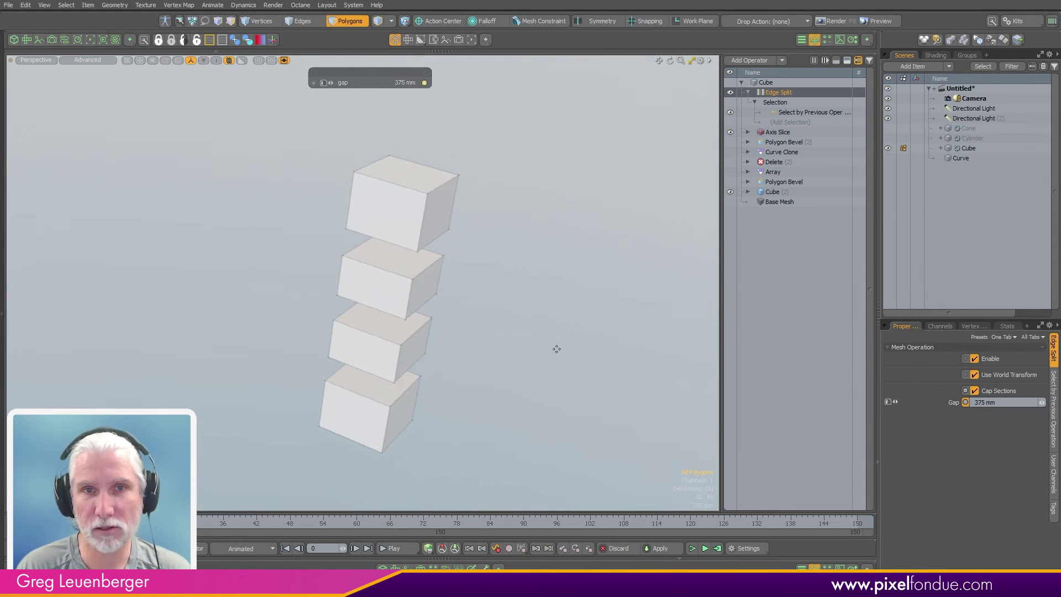
left_click_drag(546, 236, 581, 270)
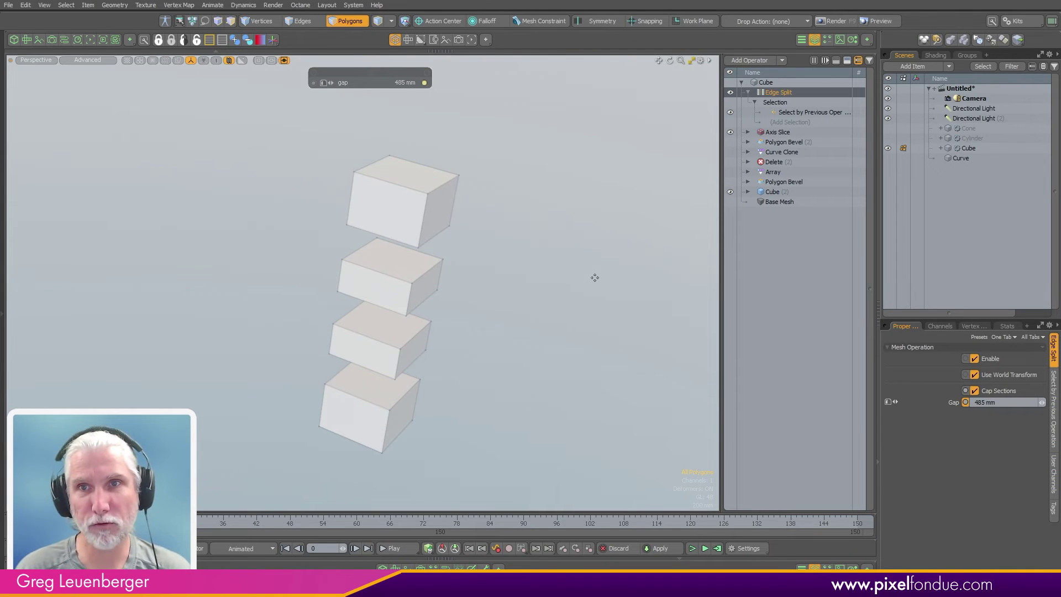
Disable the Edge Split operator and add an Edge Subdivide operator between it and the Axis Slice
left_click(746, 93)
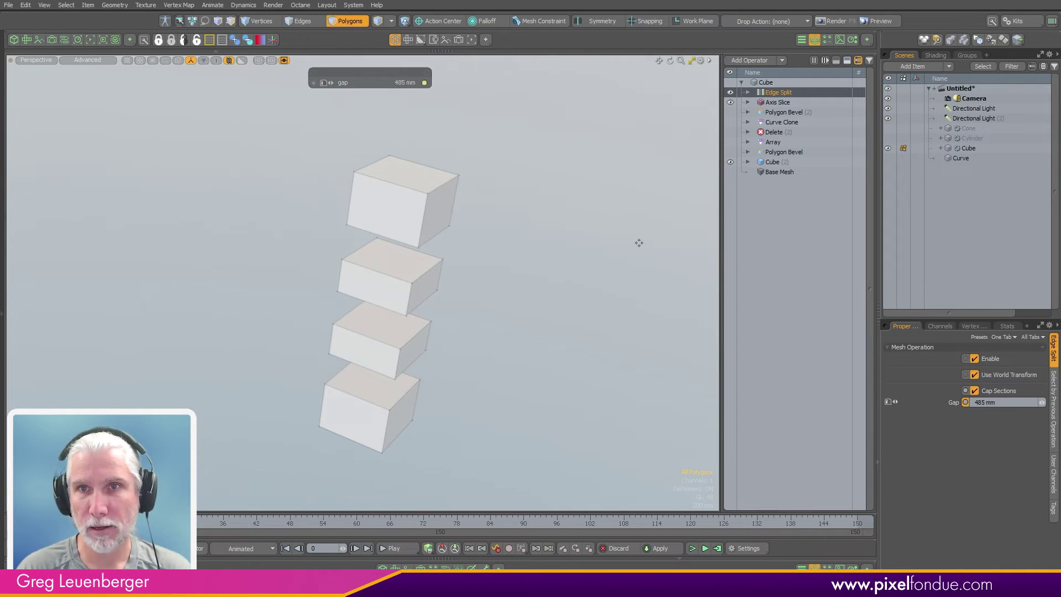
left_click(730, 92)
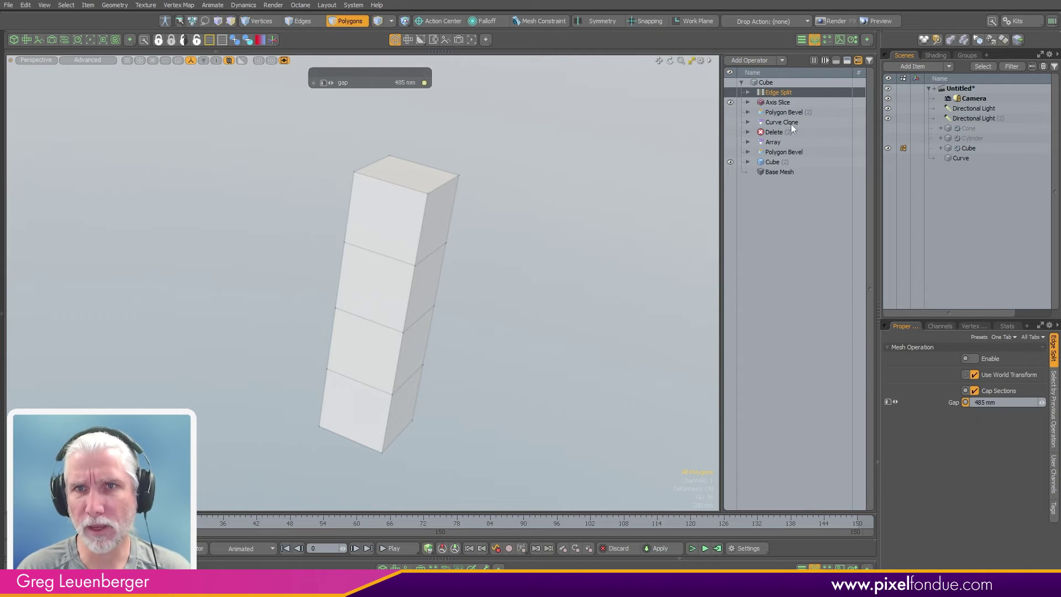
left_click(762, 61)
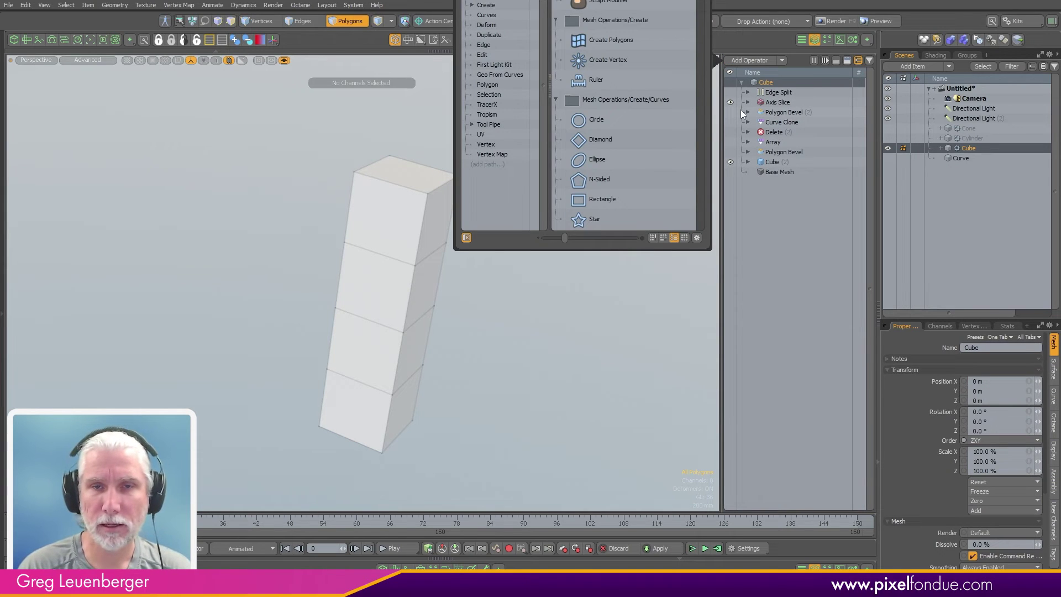
type("edge sub")
key("Return")
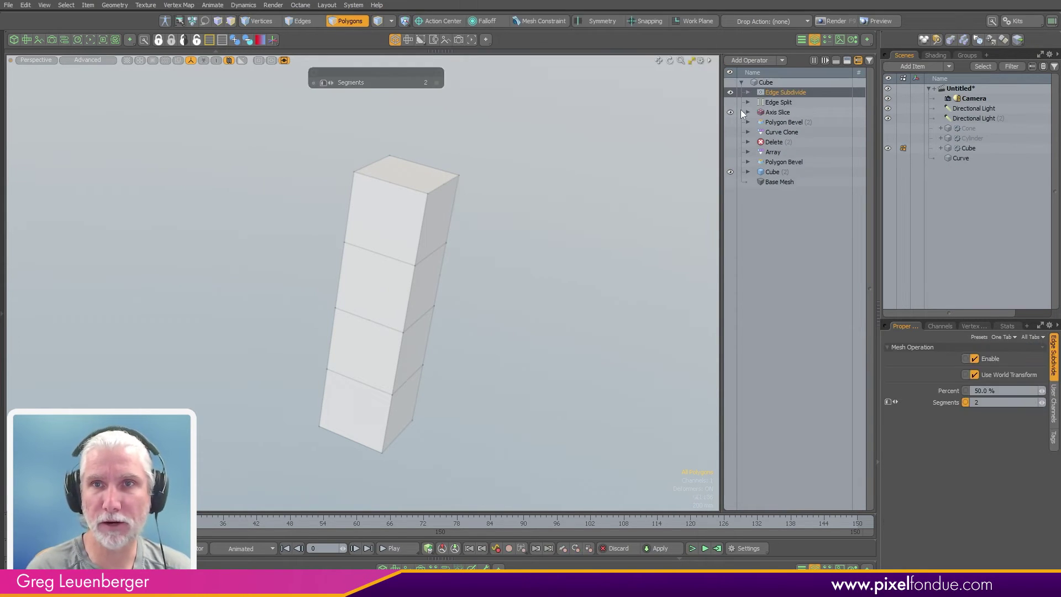
left_click_drag(775, 91, 754, 114)
Give the Edge Subdivide a Select by Previous Operation selection with Axis Slice as source item and New Edges as name
left_click(748, 102)
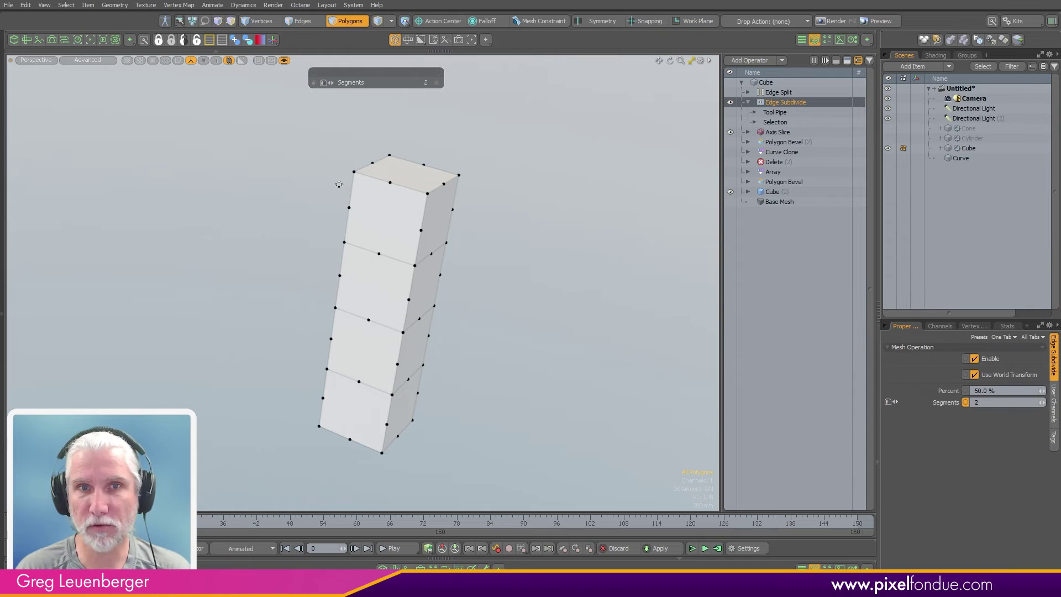
left_click(755, 123)
left_click(784, 133)
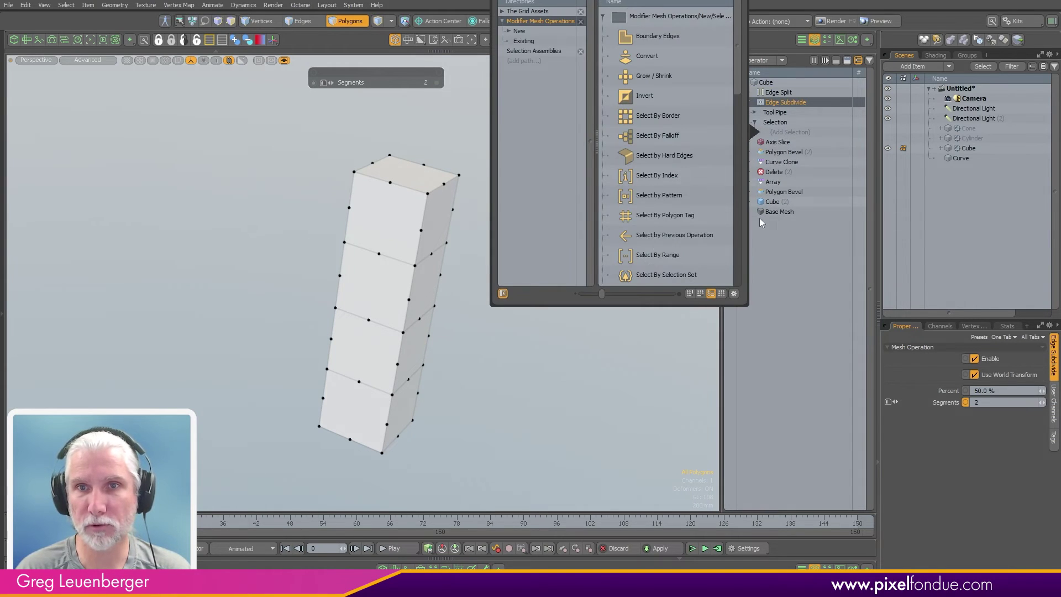
double_click(675, 235)
left_click(975, 387)
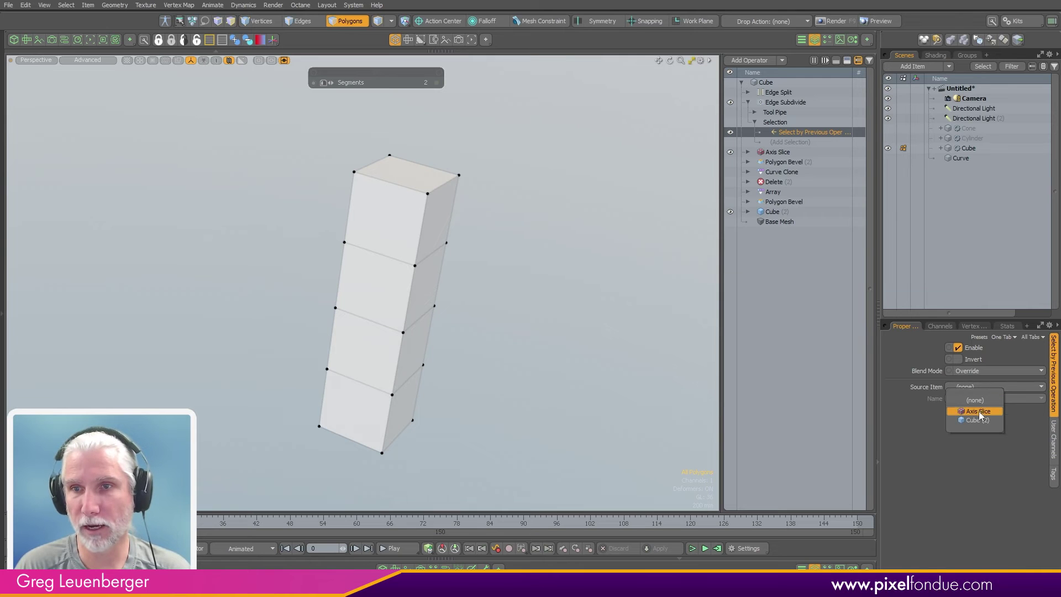
left_click(977, 411)
left_click(1006, 400)
left_click(1003, 411)
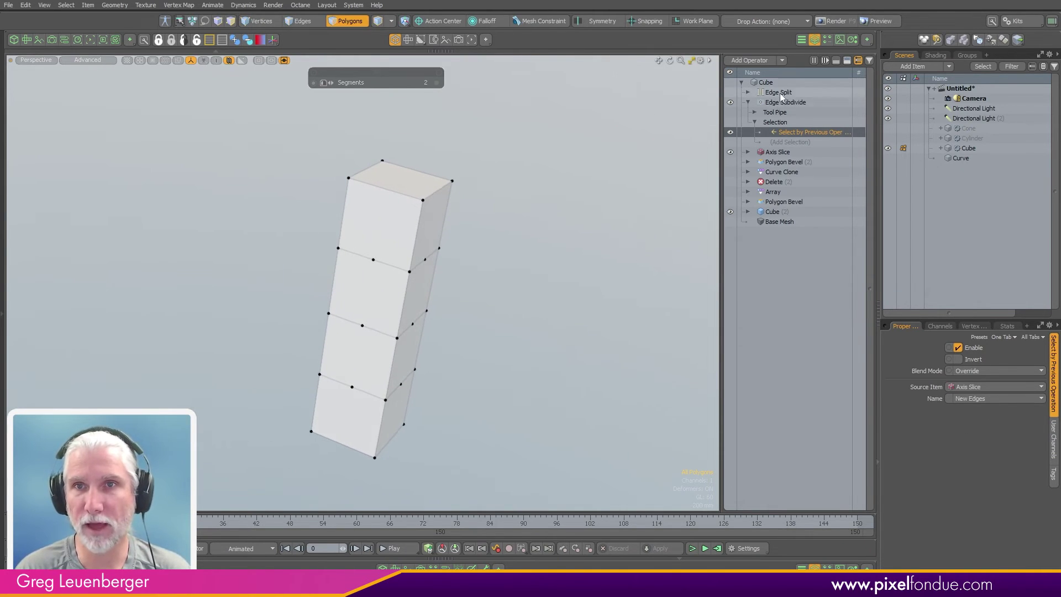
left_click(748, 103)
Add a Vertex Bevel operator above the Edge Split and give it a Select by Previous Operation selection
left_click(780, 93)
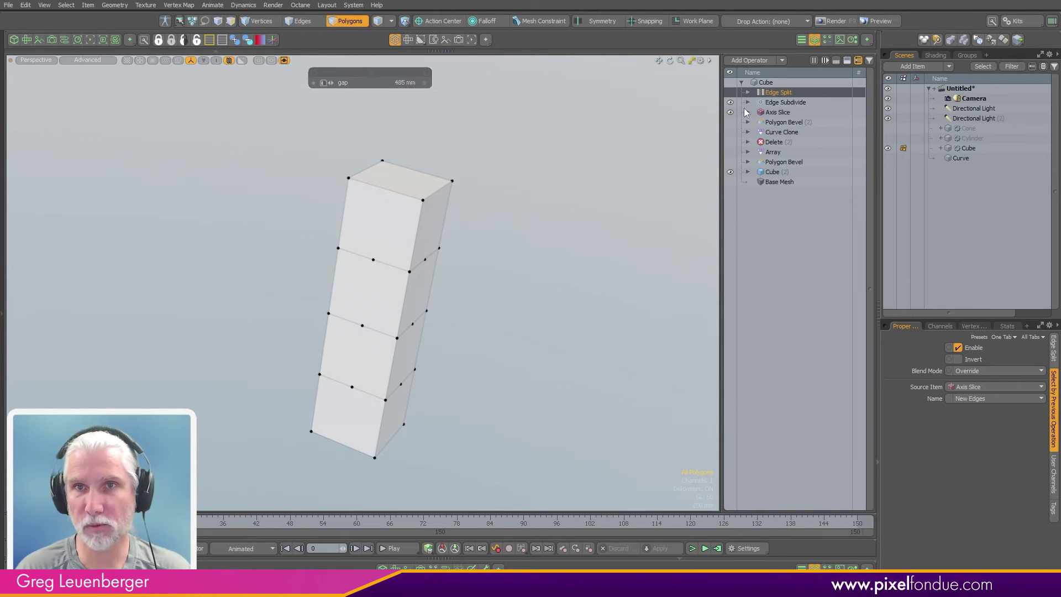
double_click(767, 313)
type("vertex ")
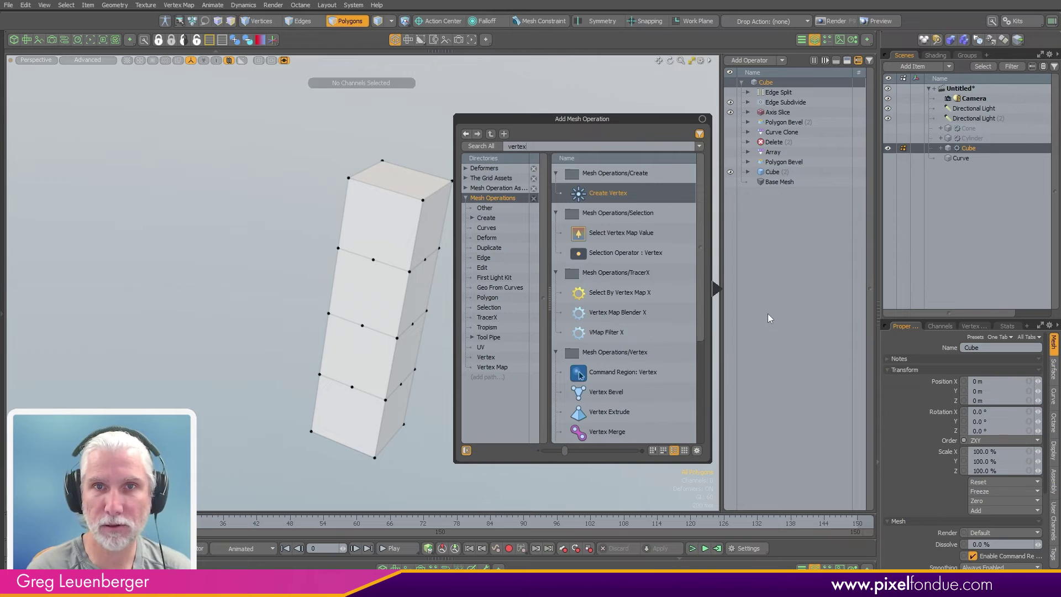
type("be")
key("Return")
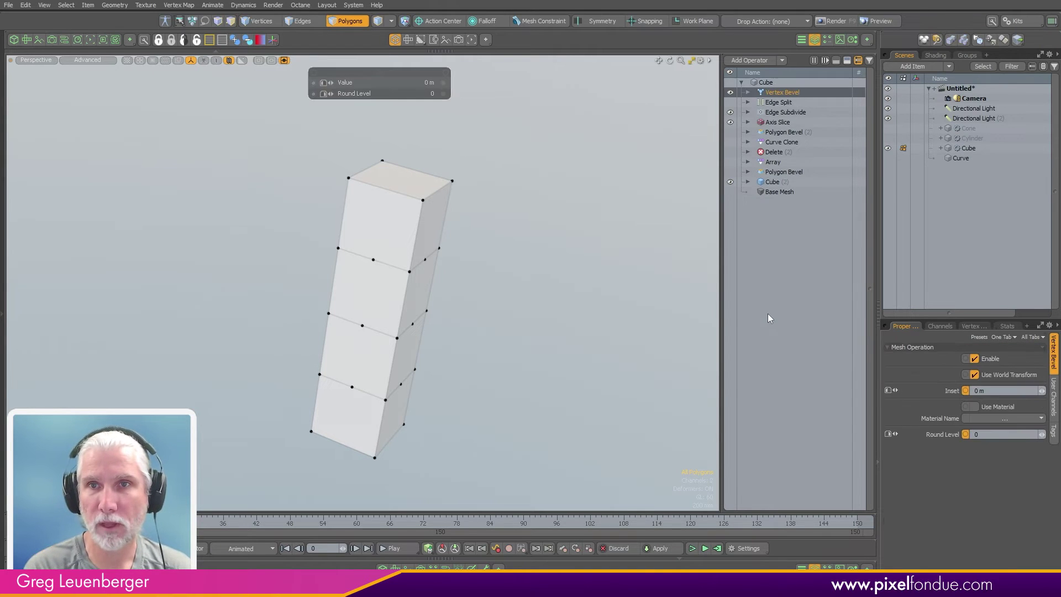
left_click(747, 93)
left_click(755, 112)
left_click(774, 122)
double_click(672, 225)
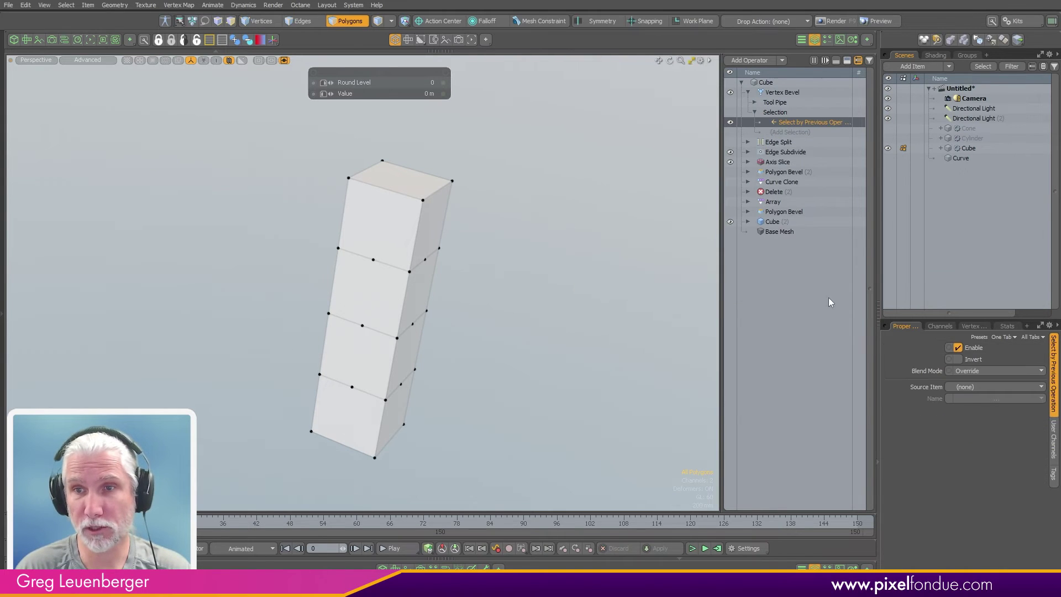
Set the Vertex Bevel selection's source item to Edge Subdivide and its name to New Vertices
left_click(968, 388)
left_click(975, 429)
left_click(980, 398)
left_click(988, 388)
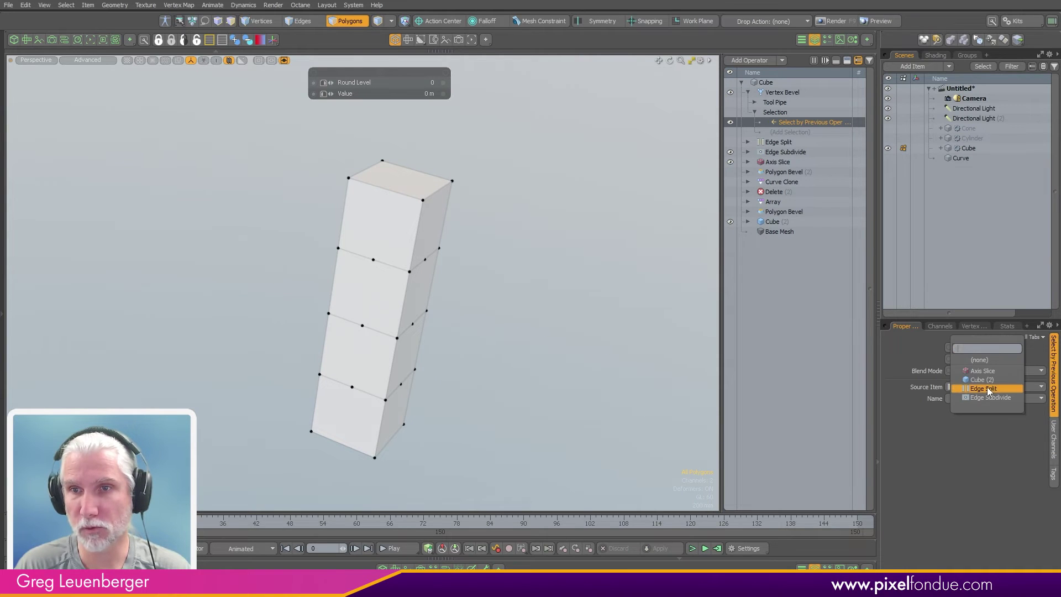
left_click(988, 399)
left_click(981, 398)
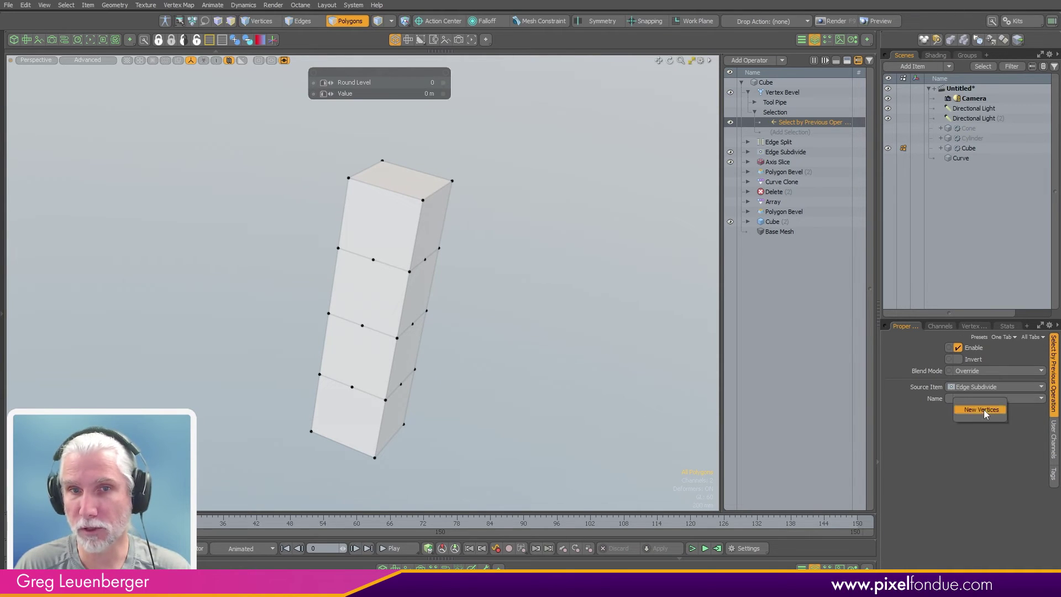
Bevel the selected vertices by about 190 mm with a round level of 3
left_click(782, 92)
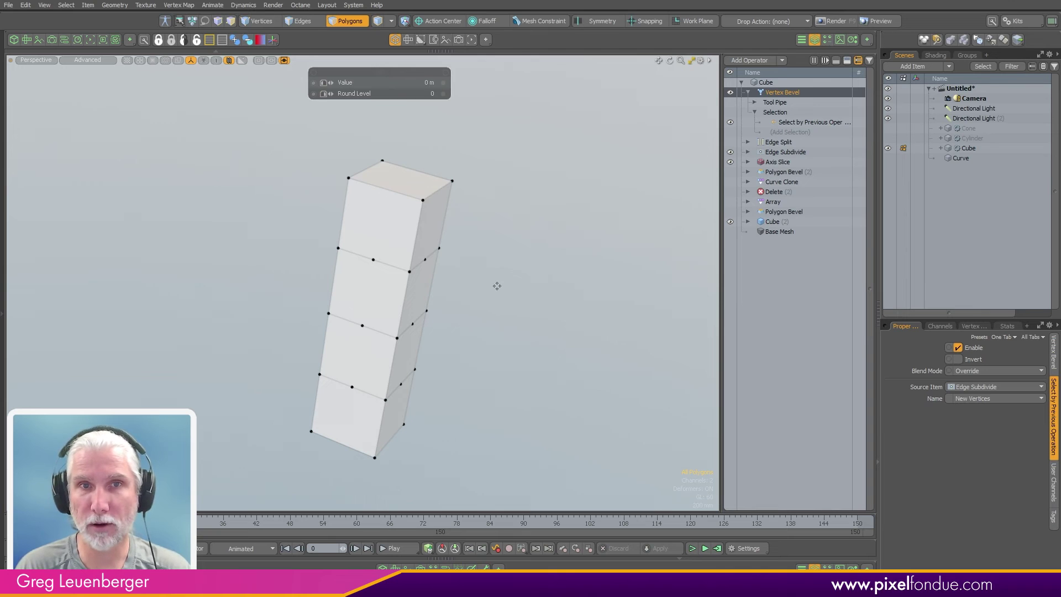
left_click_drag(509, 266, 464, 265)
scroll(419, 252, "up", 5)
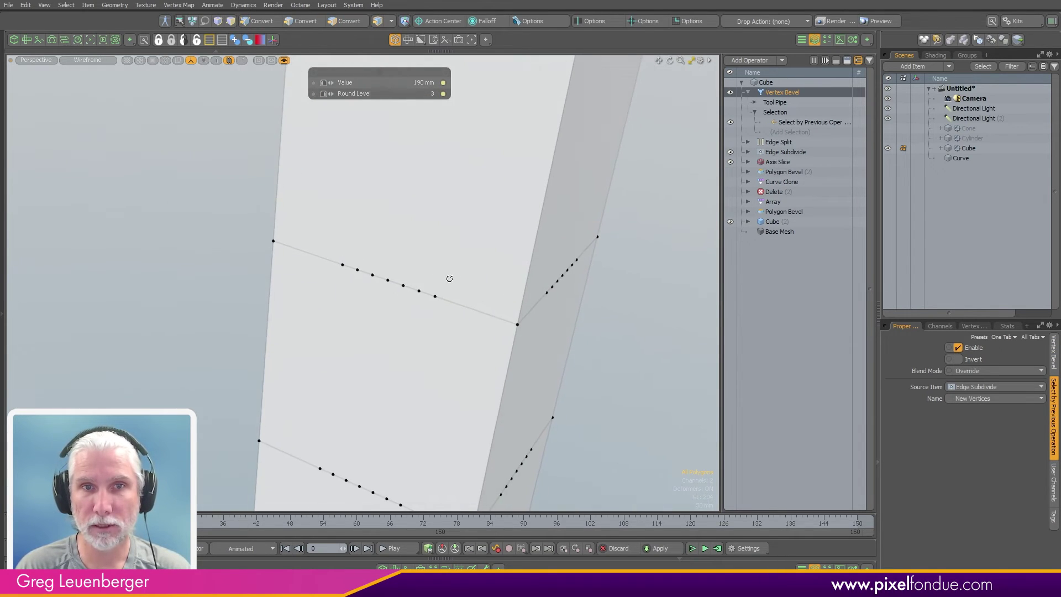
scroll(445, 280, "down", 5)
double_click(746, 93)
left_click(796, 124)
left_click(765, 92)
left_click(748, 93)
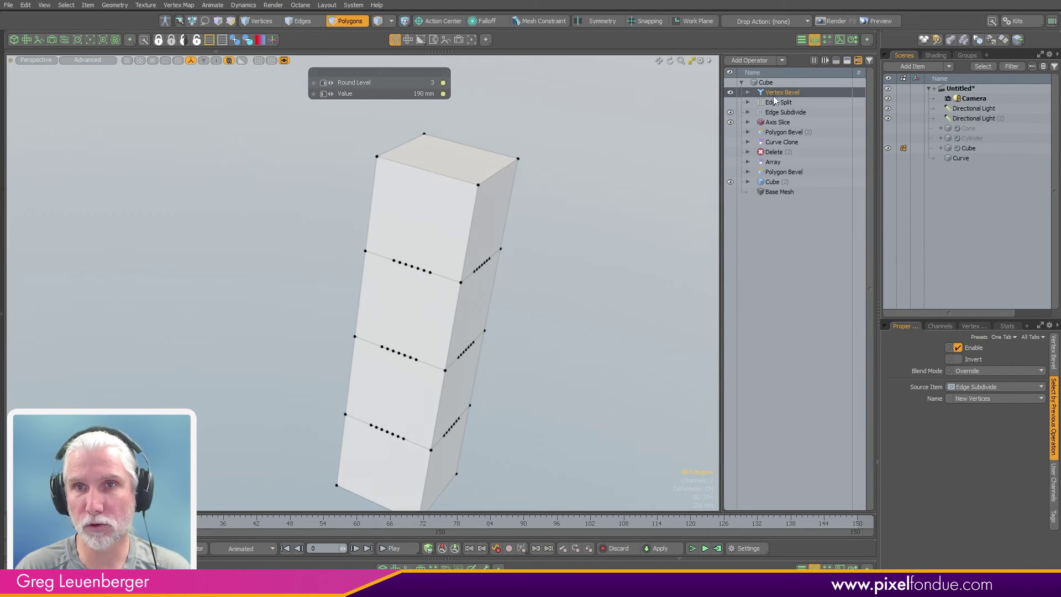
left_click(763, 243)
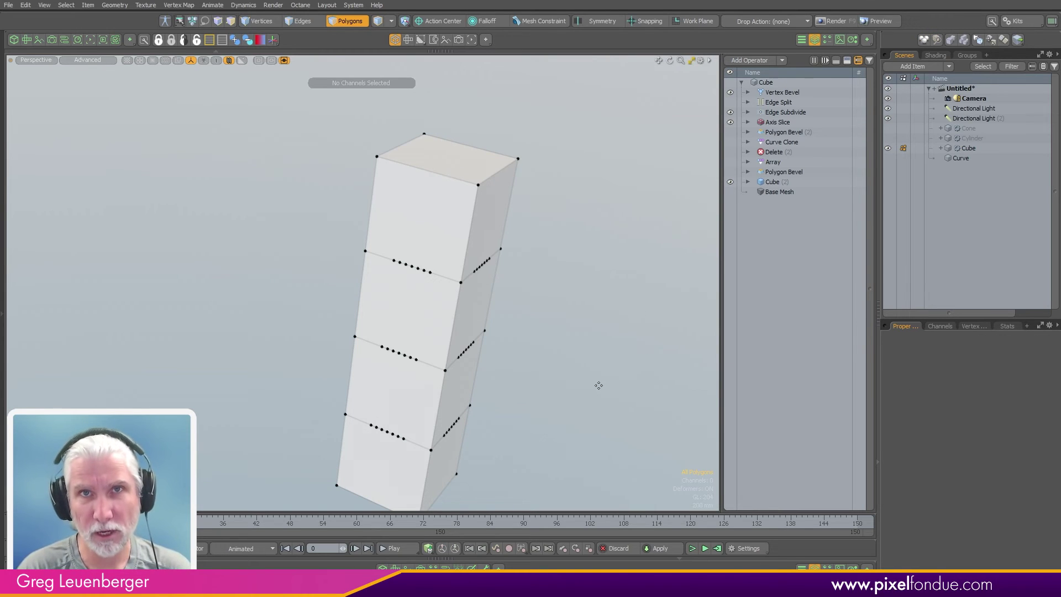
Add a Subdivide operator at the top of the cube's mesh operation stack
left_click(755, 60)
type("sub")
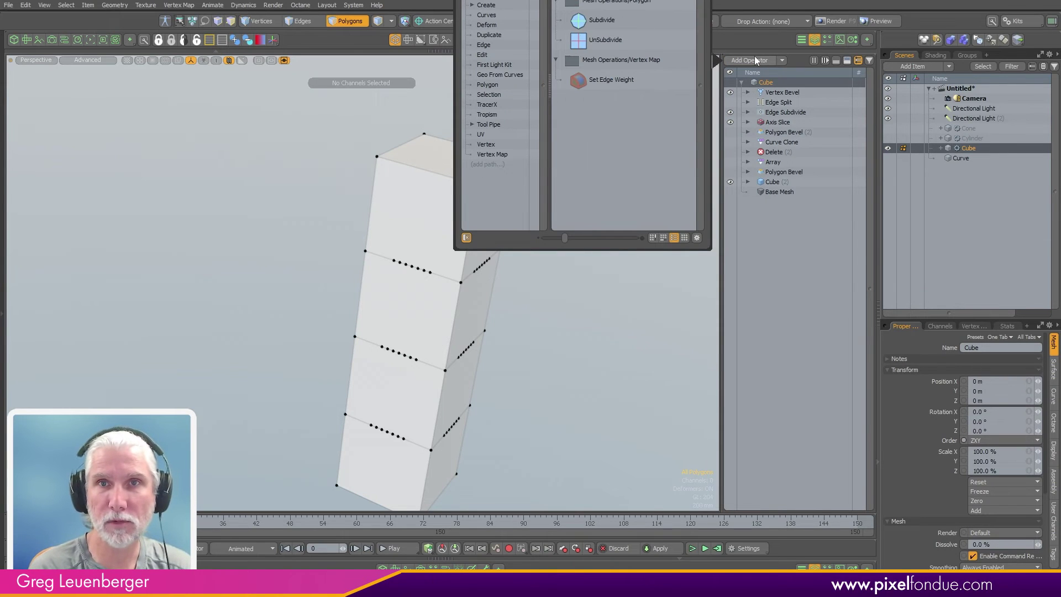
key("Down")
key("Return")
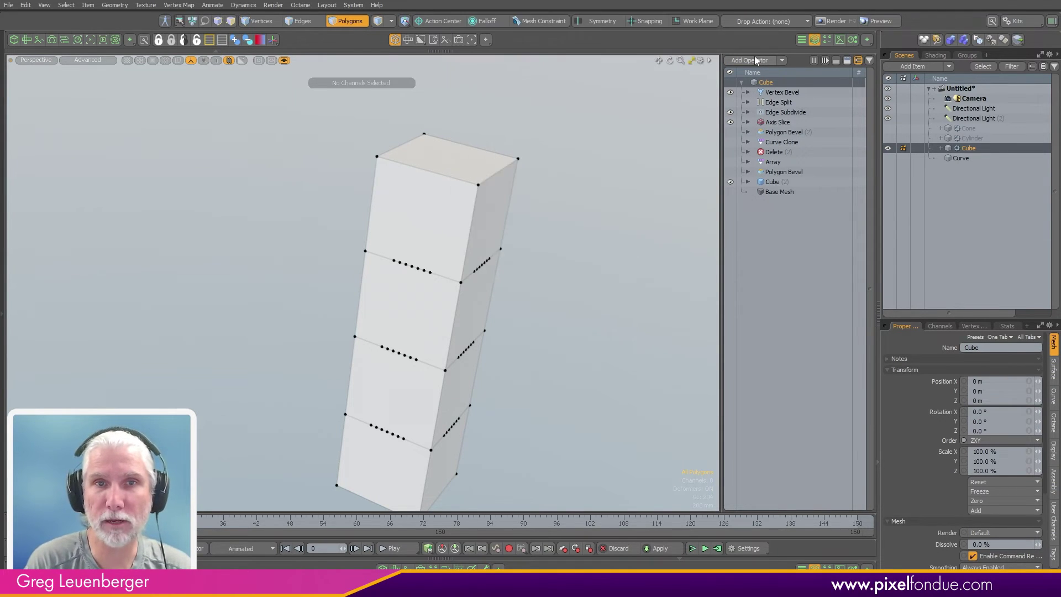
left_click_drag(546, 308, 513, 290, "alt")
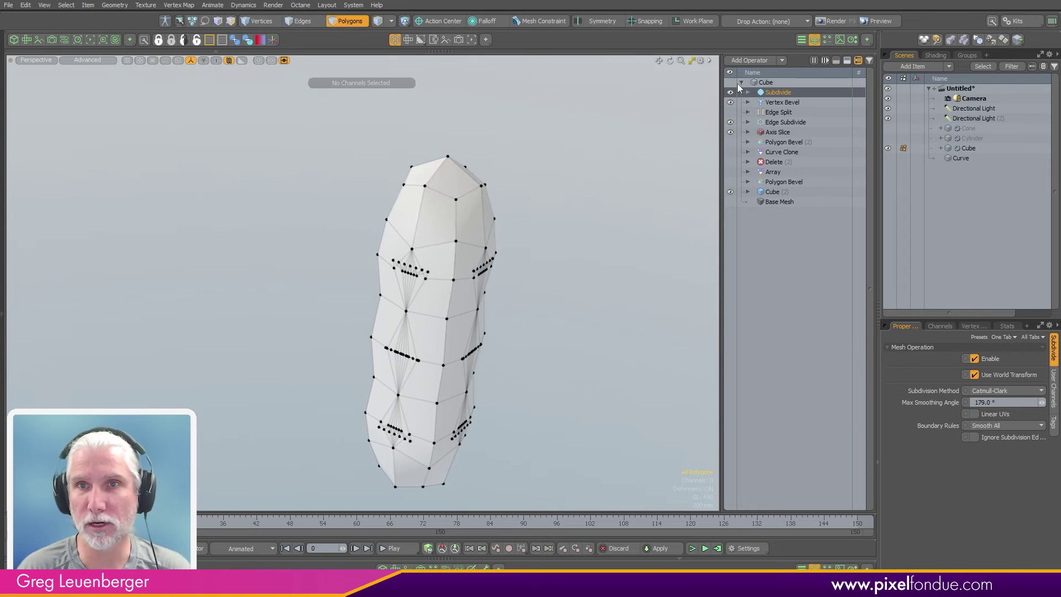
left_click_drag(584, 199, 557, 185, "alt+shift")
left_click_drag(556, 185, 588, 204, "alt")
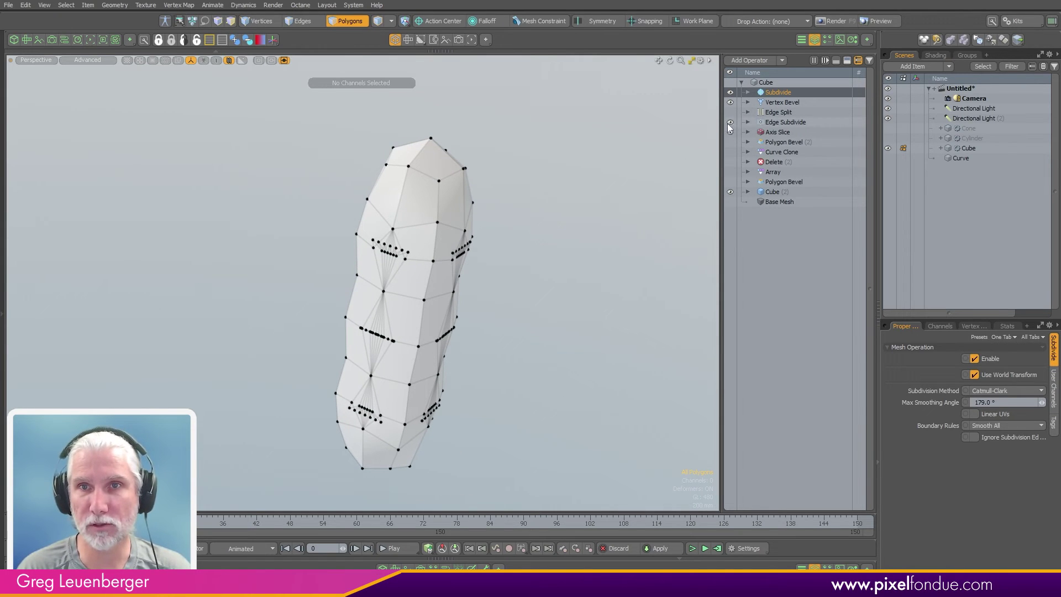
Disable the Axis Slice and Edge Subdivide operators and set the Subdivide operator's subdivision method to Faceted
left_click_drag(730, 132, 731, 122)
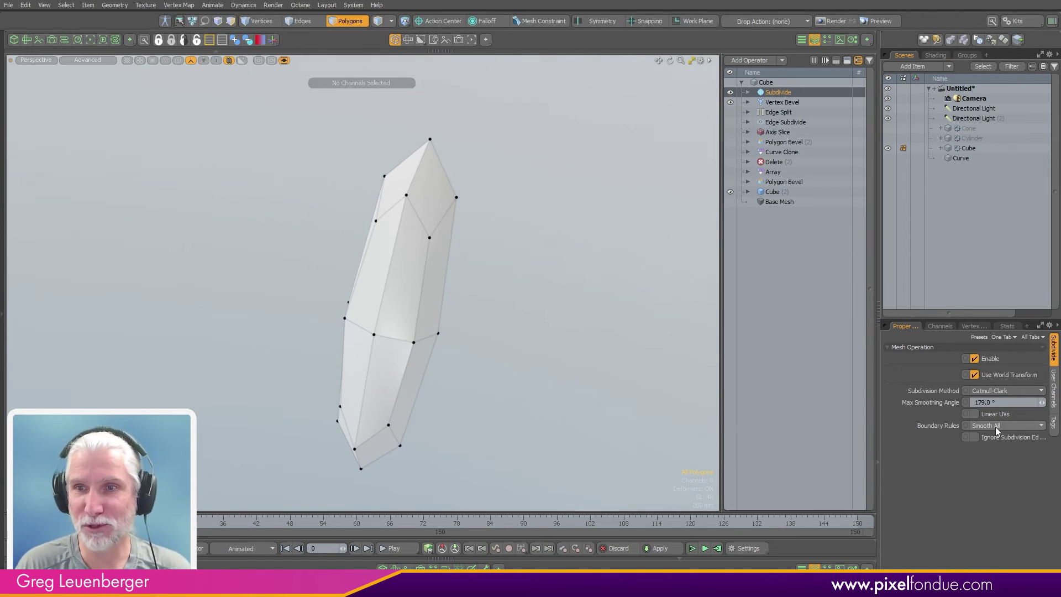
left_click(1005, 392)
left_click(1006, 369)
mouse_move(545, 351)
left_mouse_down("alt")
mouse_move(479, 346)
mouse_move(544, 335)
left_mouse_up("alt")
scroll(528, 338, "down", 2)
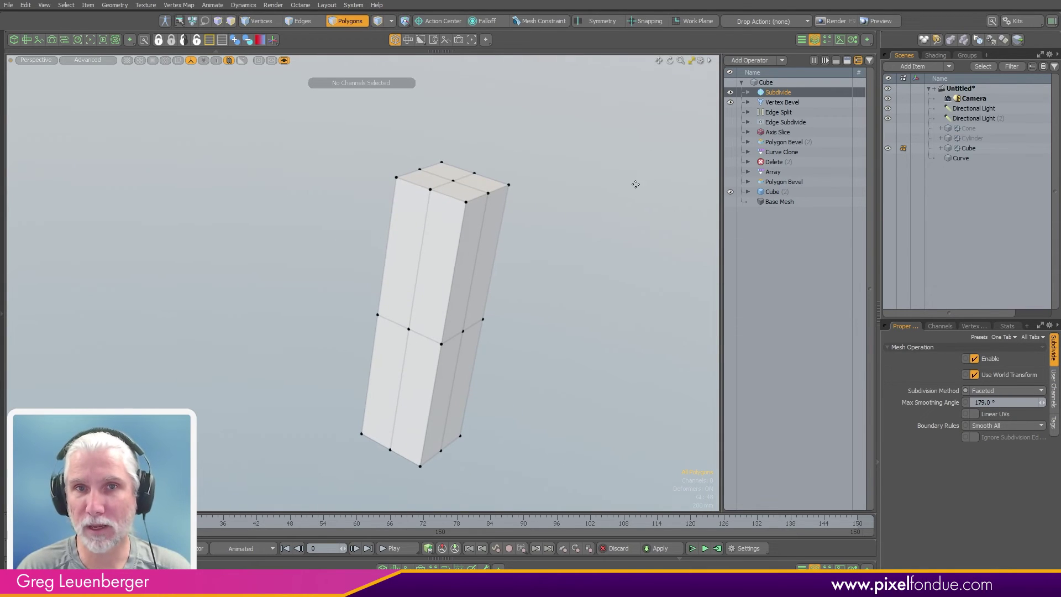
Add an Edge Bevel operator above the Subdivide and give it a Select by Previous Operation selection
left_click(757, 59)
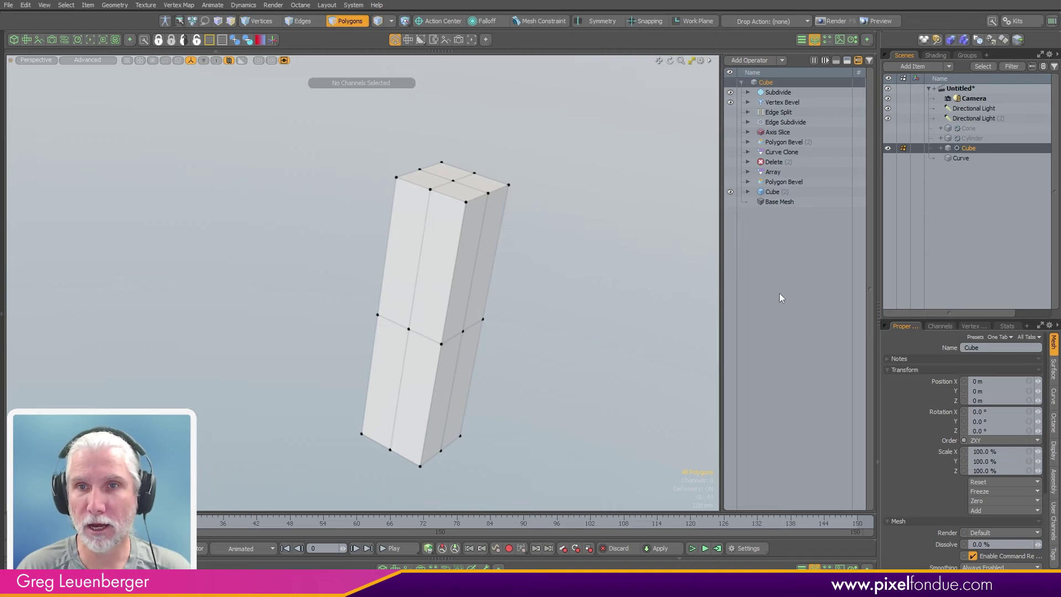
type("edge")
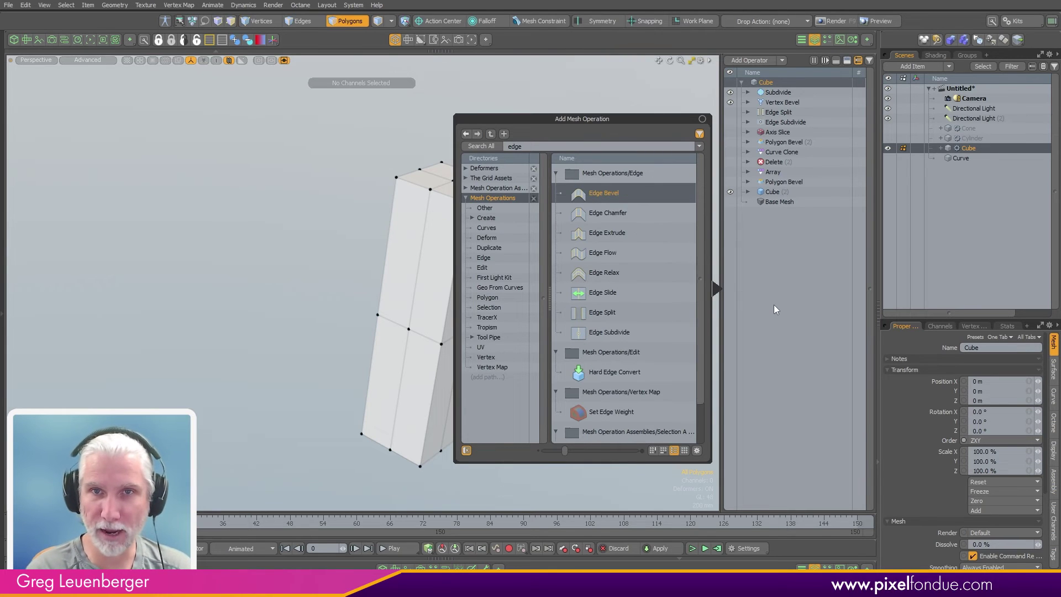
key("Return")
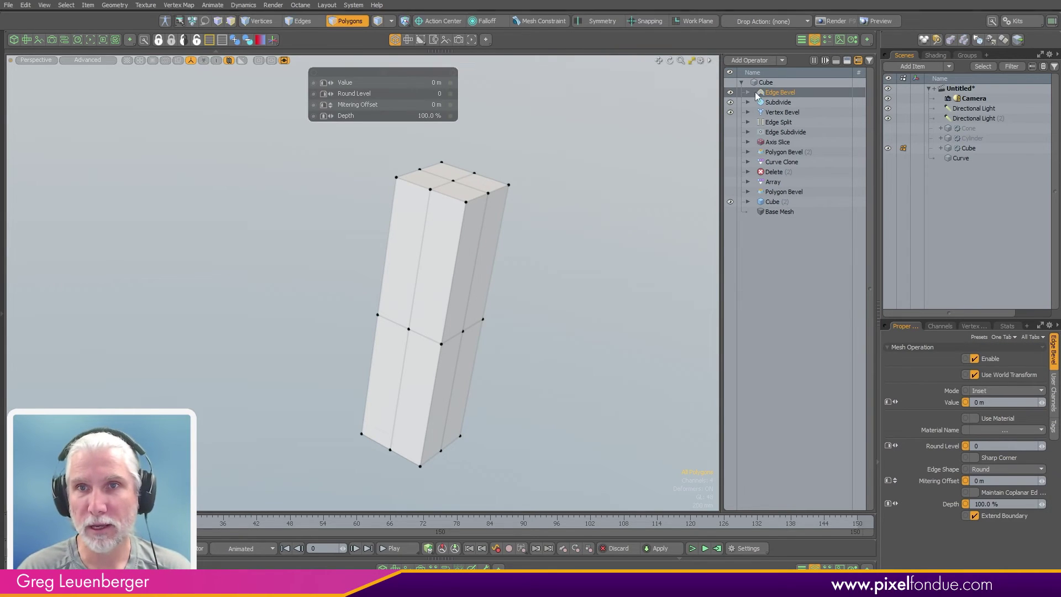
left_click(748, 93)
left_click(755, 112)
left_click(790, 122)
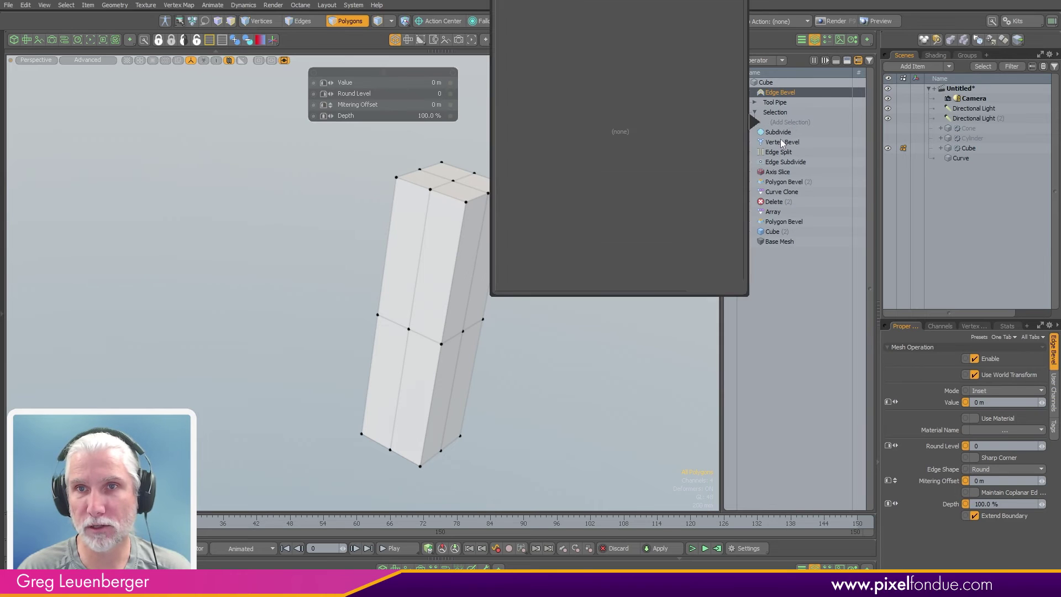
double_click(670, 225)
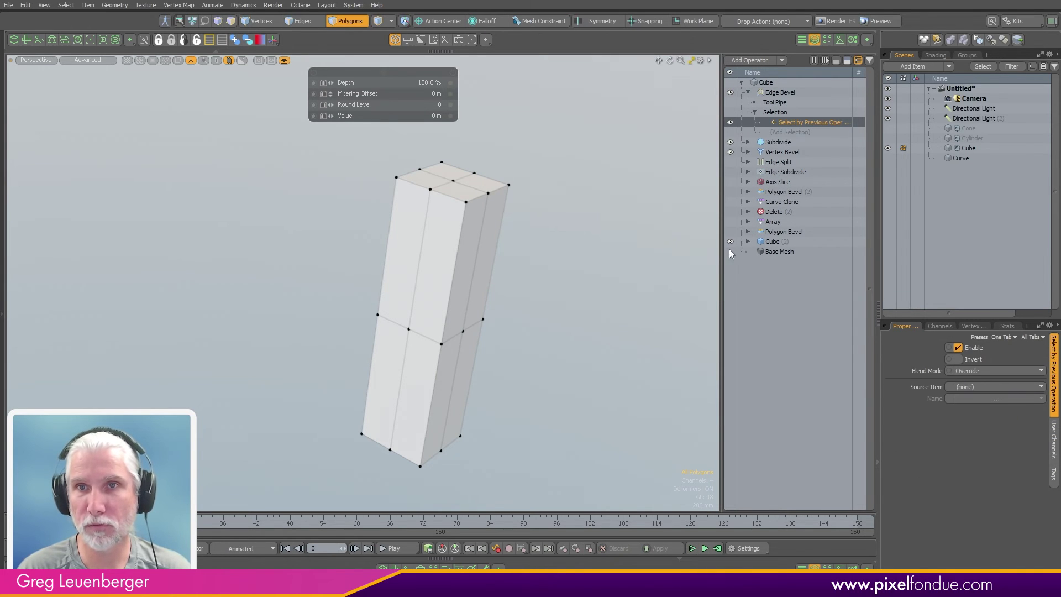
Set the Edge Bevel selection's source item to Subdivide and its name to New Edges
left_click(973, 389)
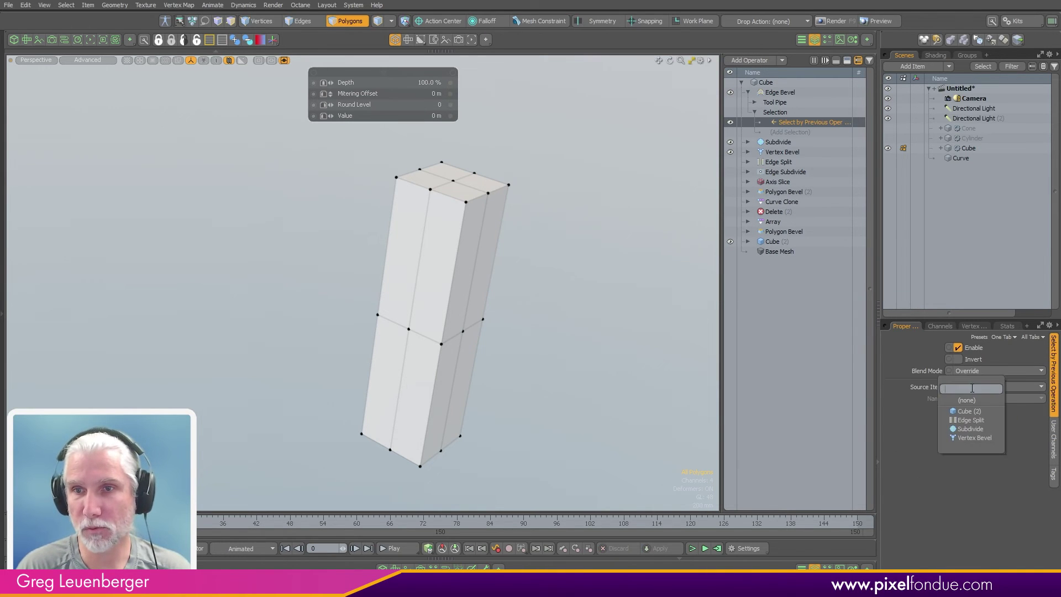
left_click(979, 430)
left_click(982, 400)
left_click(981, 413)
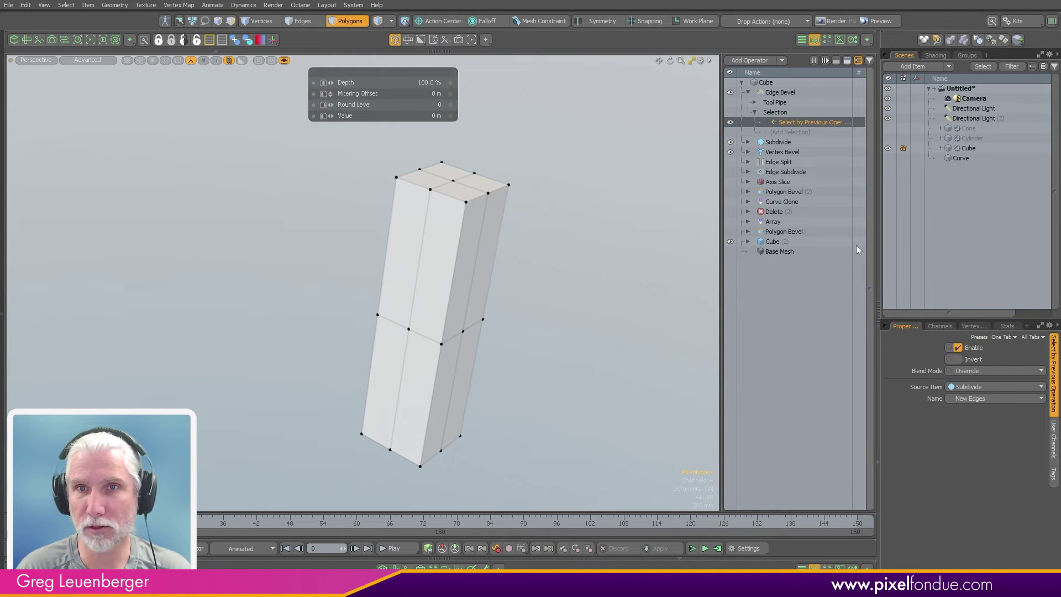
Bevel the selected edges by about 175 mm with a round level of 2
left_click_drag(532, 362, 541, 312)
right_click_drag(540, 312, 551, 310)
left_click_drag(489, 275, 525, 277, "alt")
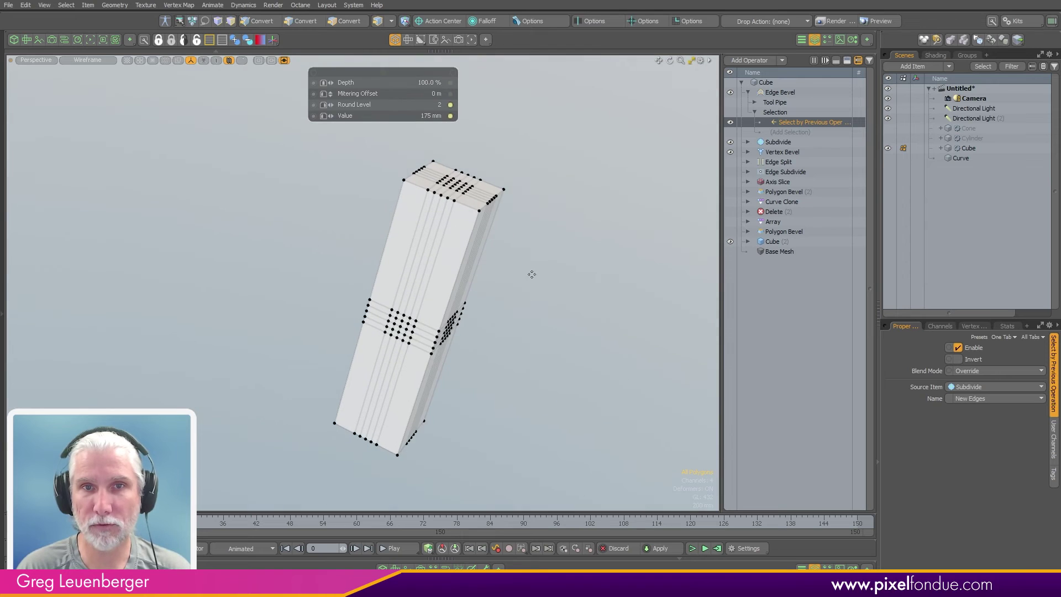
left_click_drag(605, 360, 580, 359, "alt")
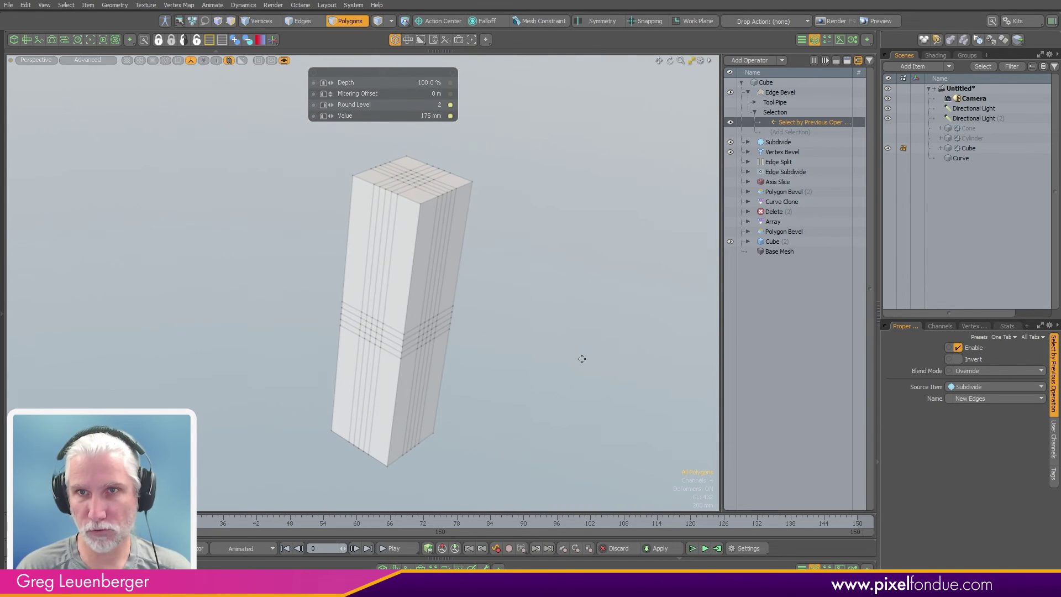
Disable the Edge Bevel, Subdivide and Vertex Bevel operators in the cube's stack
left_click(748, 92)
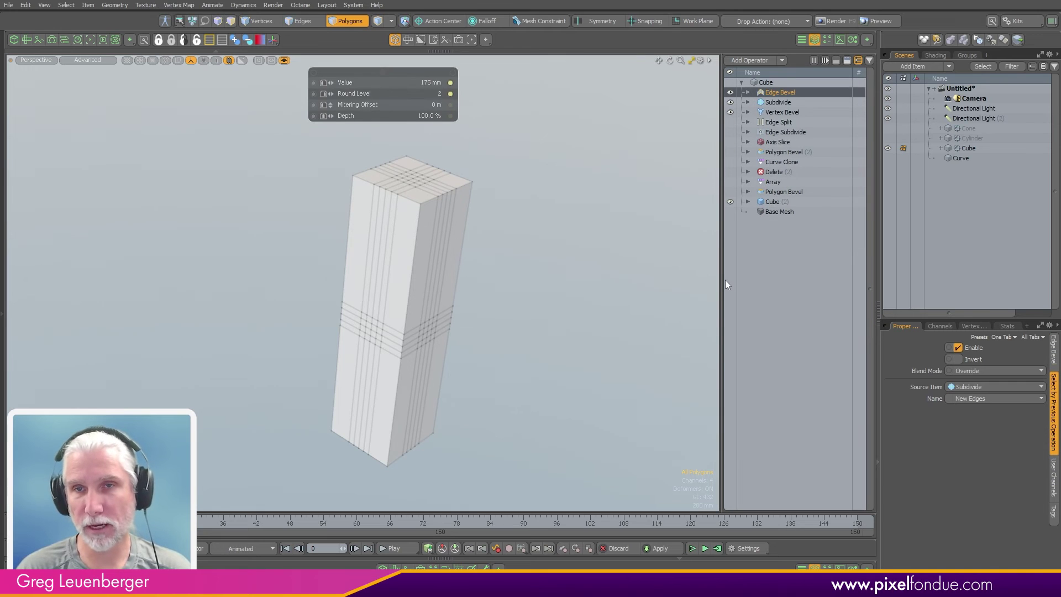
left_click(730, 92)
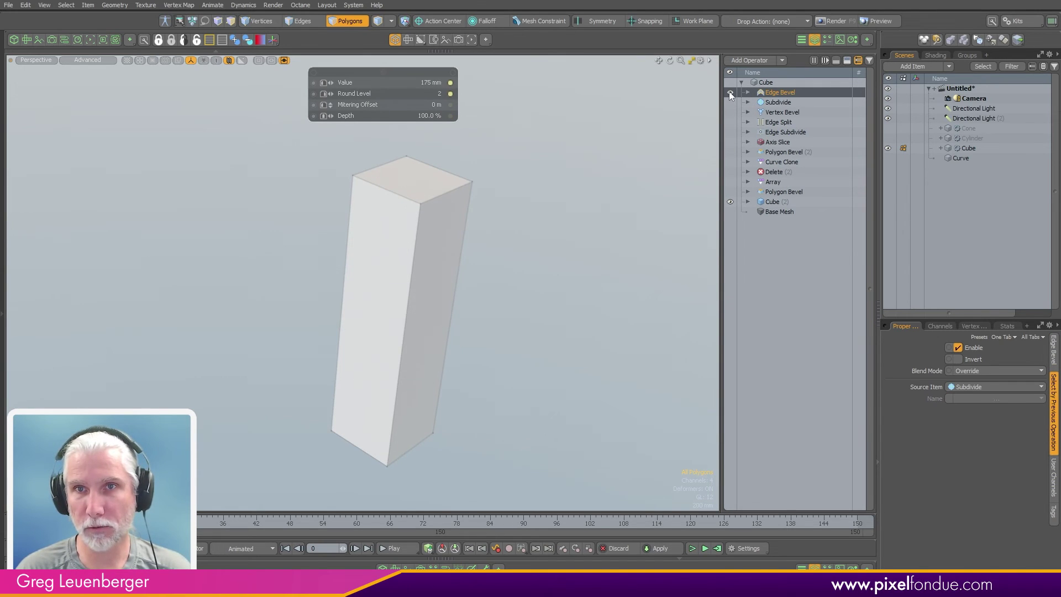
Add an Edge Chamfer operator at the top of the cube's operator stack
left_click(774, 202)
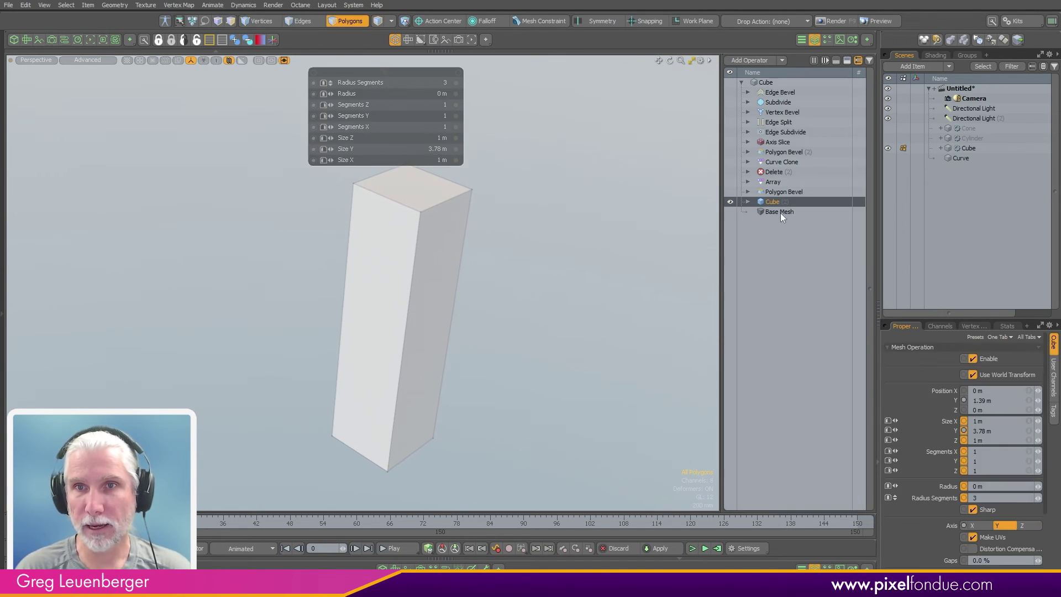
left_click(751, 63)
type("edge ch")
key("Return")
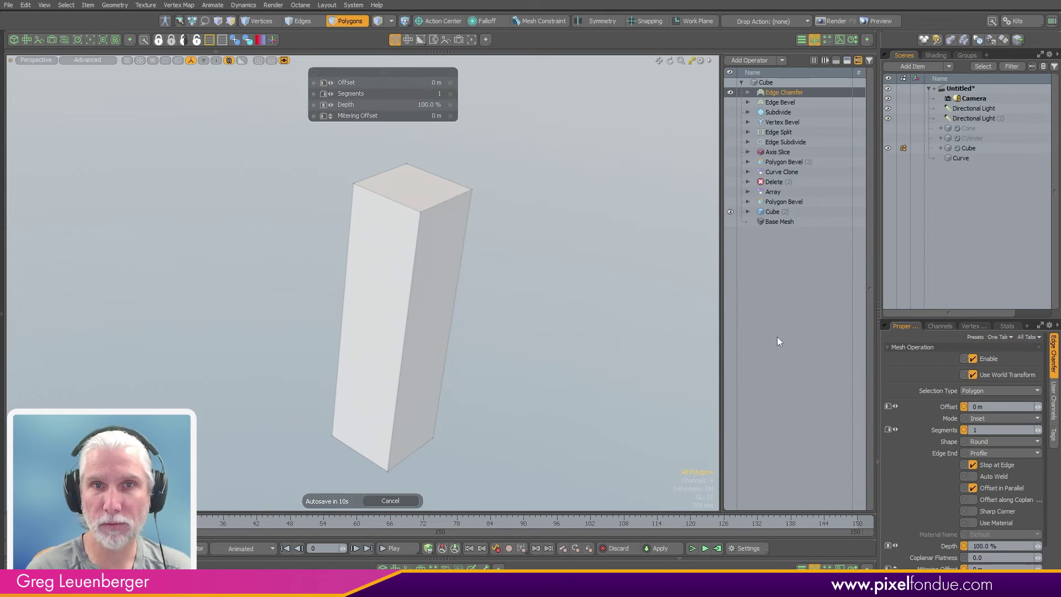
left_click(412, 504)
left_click_drag(492, 429, 502, 433, "alt+shift")
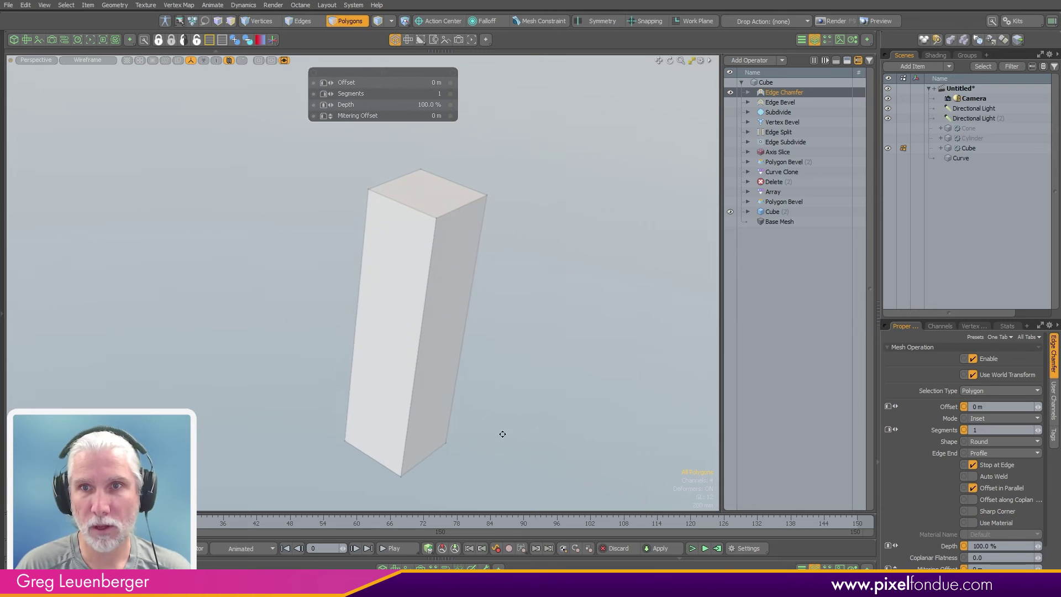
scroll(514, 424, "down", 2)
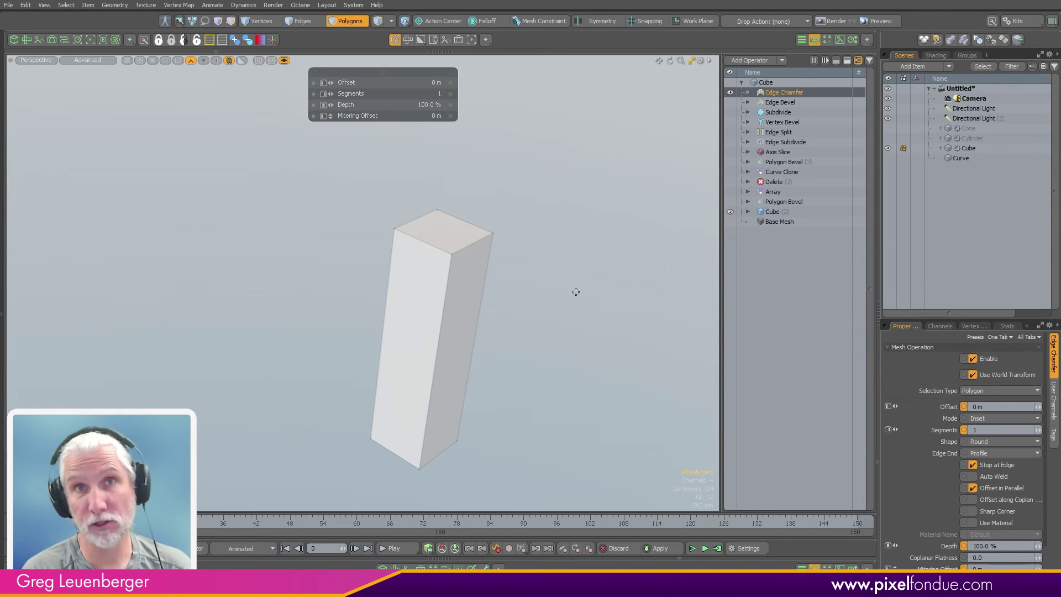
Give the Edge Chamfer a Select by Previous Operation selection with source item Cube (2) and name Top
left_click(747, 92)
left_click(755, 111)
left_click(788, 122)
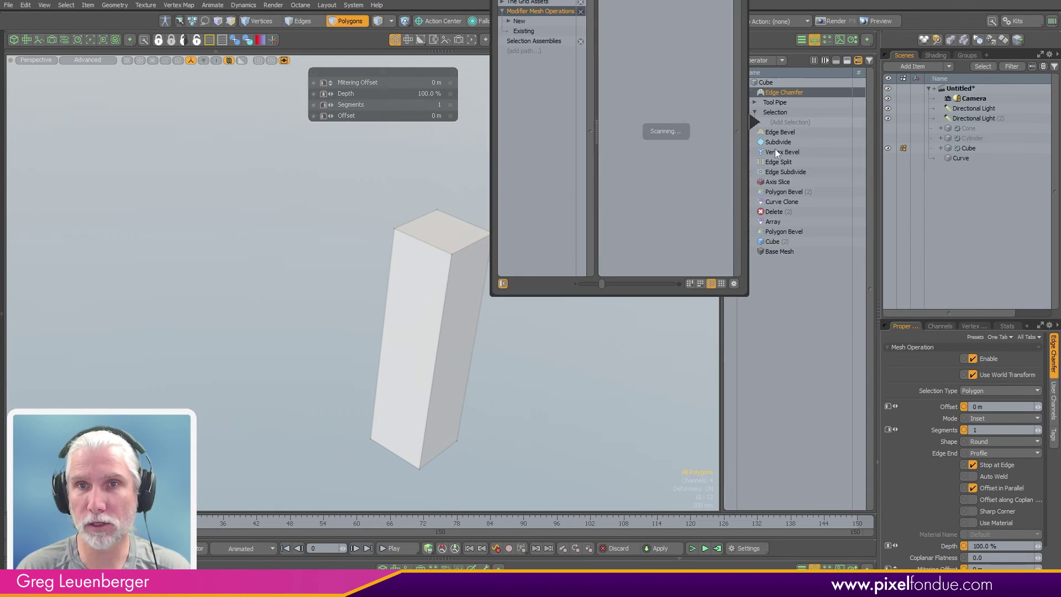
double_click(672, 223)
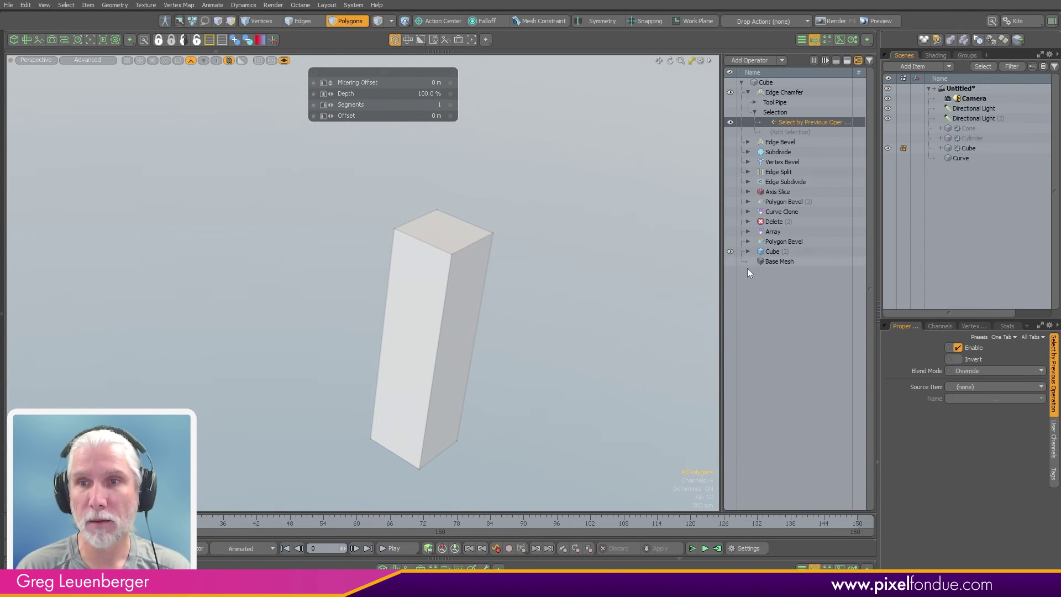
left_click(982, 387)
left_click(984, 410)
left_click(974, 398)
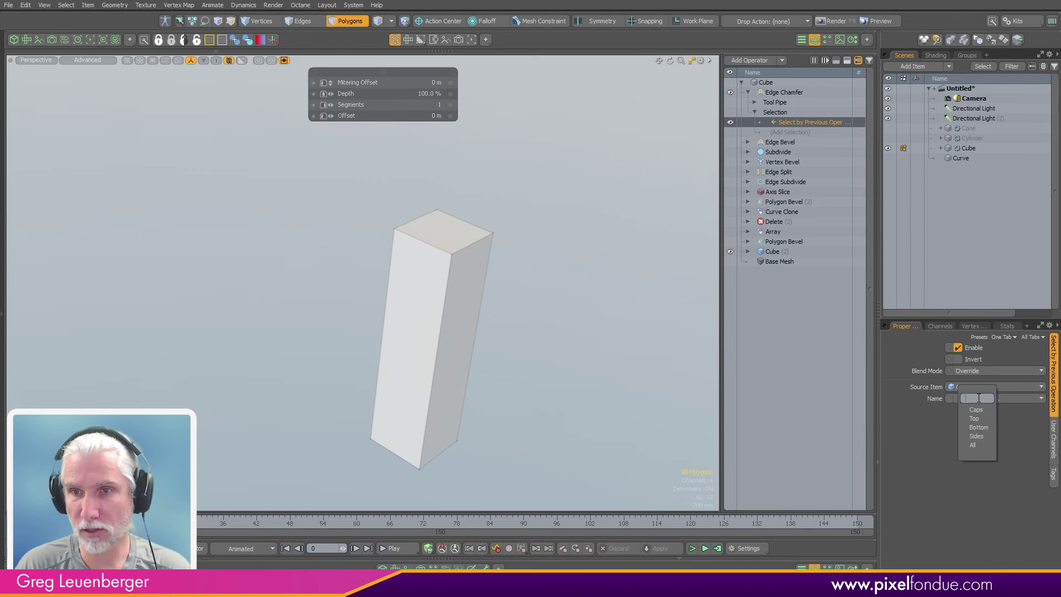
left_click(983, 419)
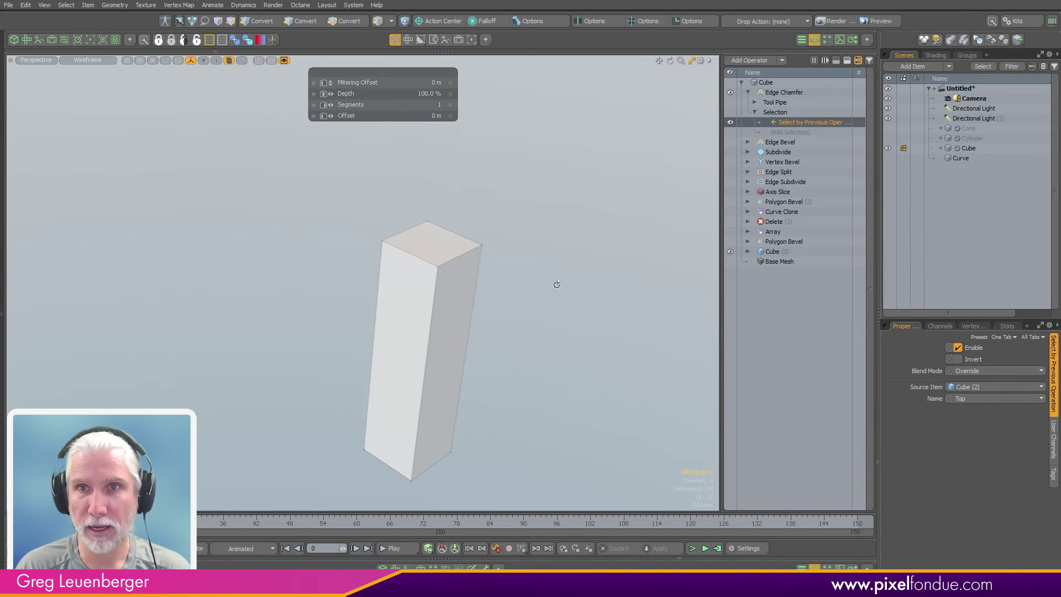
Chamfer the edges around the column's top face with an offset of about 400 mm and disable the Edge Chamfer operator
left_click(778, 94)
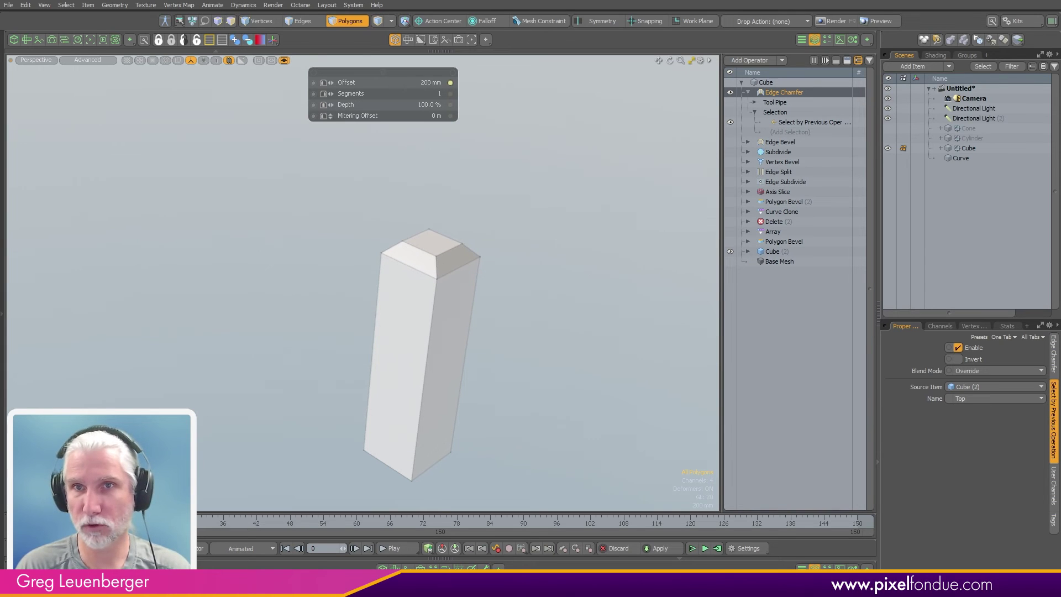
left_click_drag(498, 284, 565, 245)
scroll(542, 271, "up", 5)
scroll(542, 274, "down", 2)
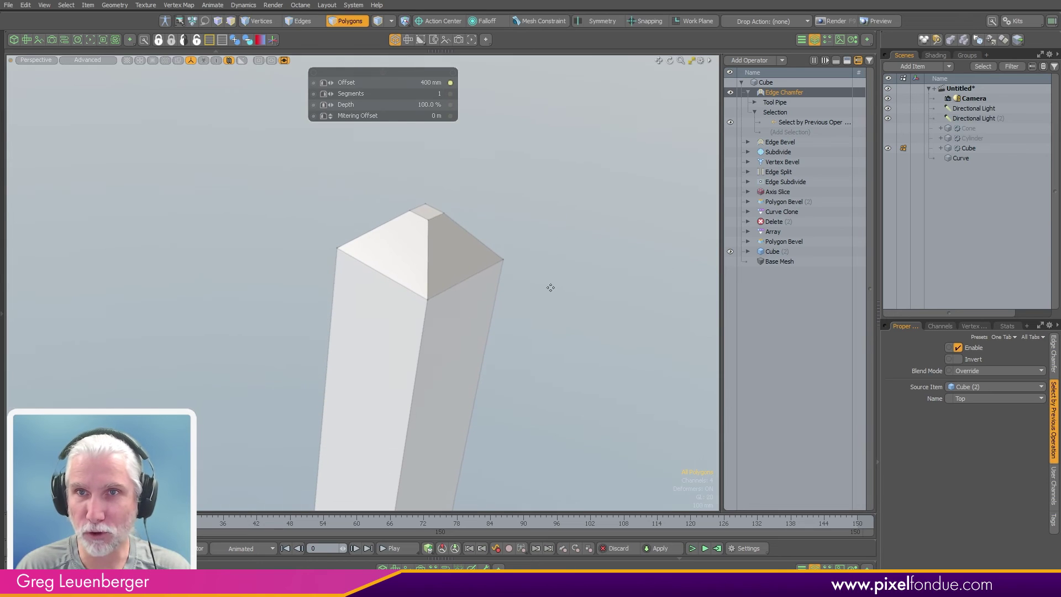
left_click(749, 93)
left_click(730, 92)
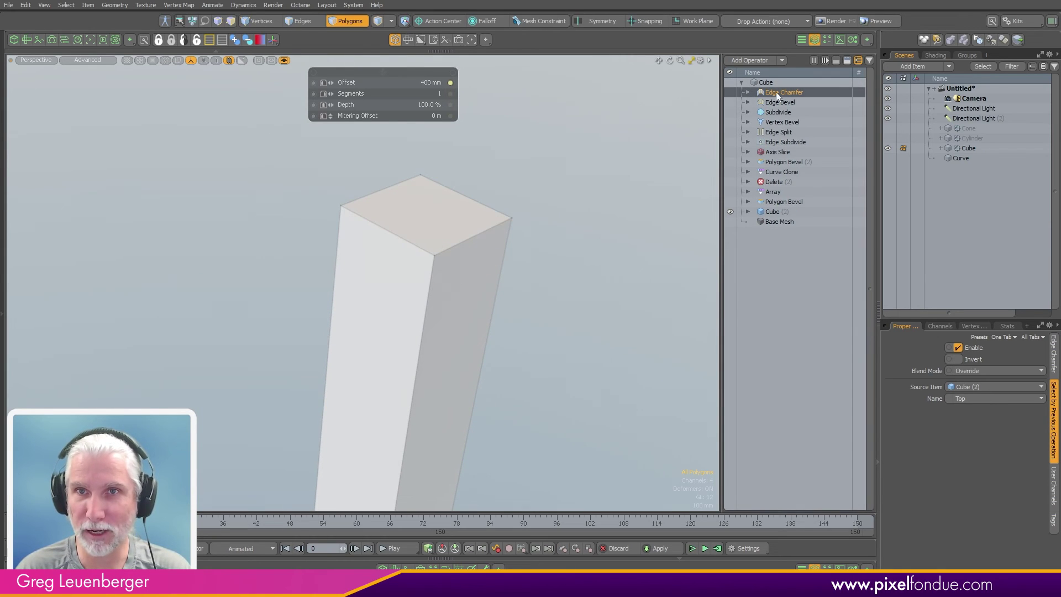
Add a new Edge Bevel operator above the Edge Chamfer in the cube's stack
left_click(764, 83)
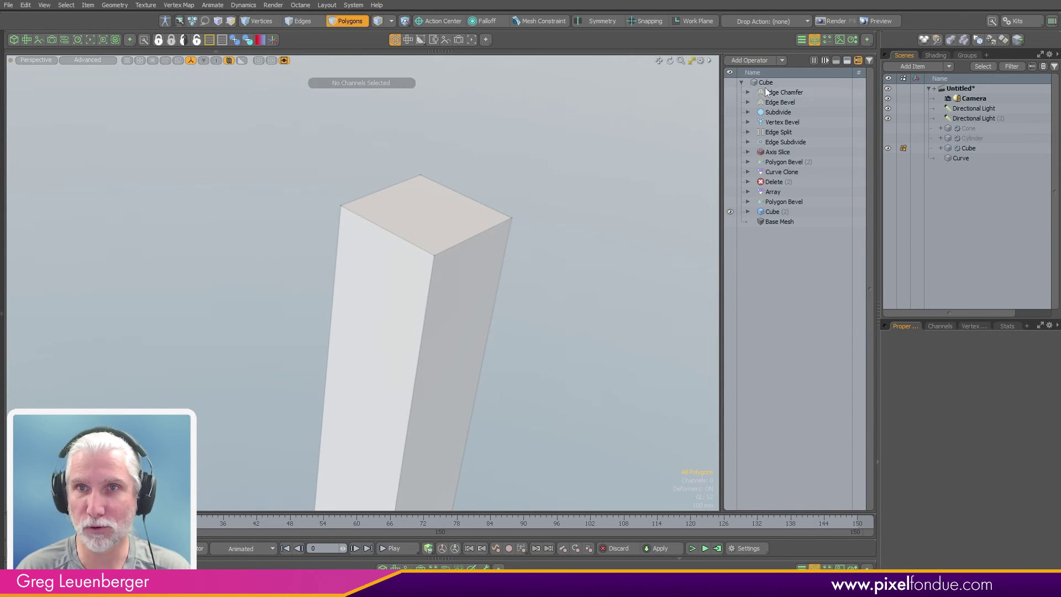
left_click(753, 60)
type("edge b")
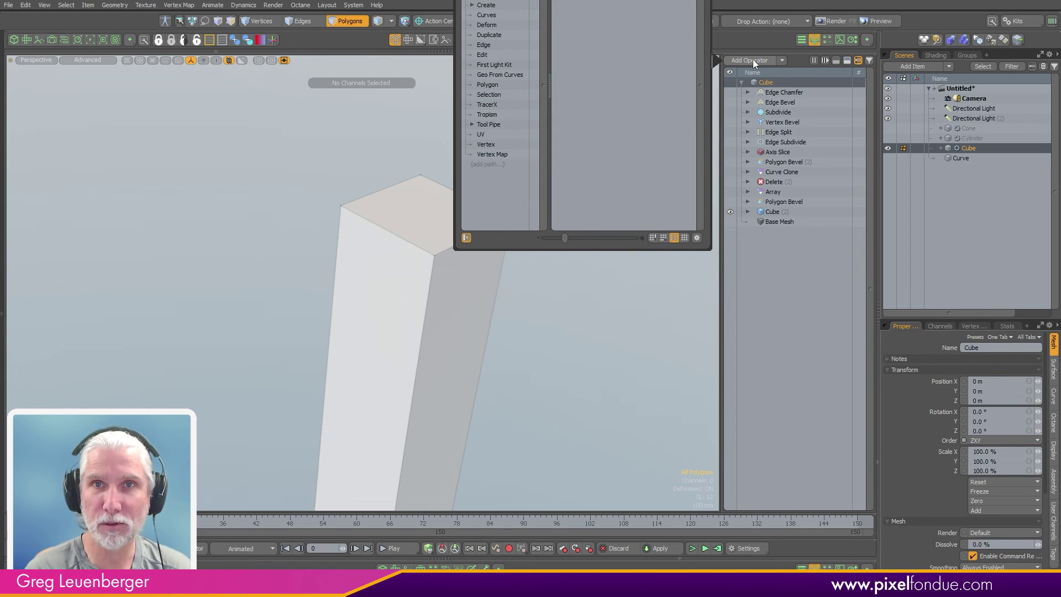
key("Return")
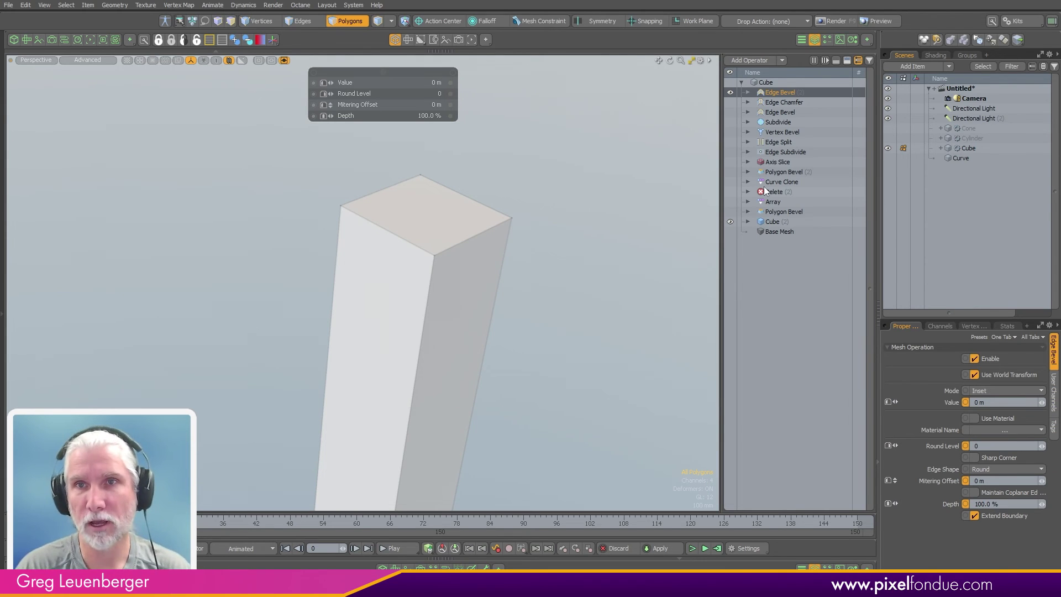
Give the new Edge Bevel a Select by Previous Operation selection with source item Cube (2) and name Top
left_click(747, 93)
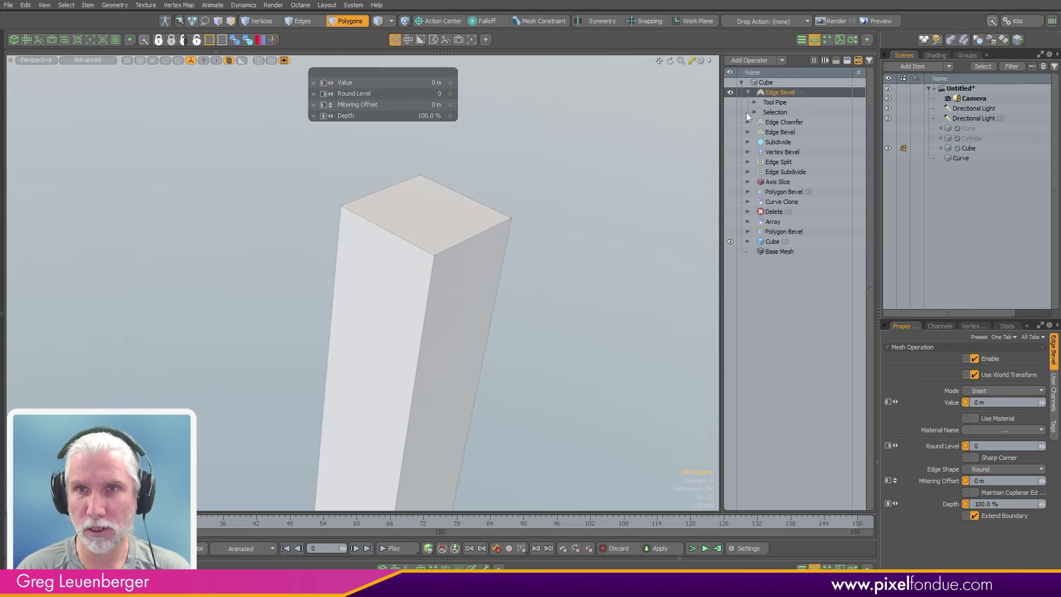
left_click(754, 112)
left_click(777, 122)
left_click(674, 231)
left_click(976, 387)
left_click(975, 408)
left_click(973, 398)
left_click(979, 418)
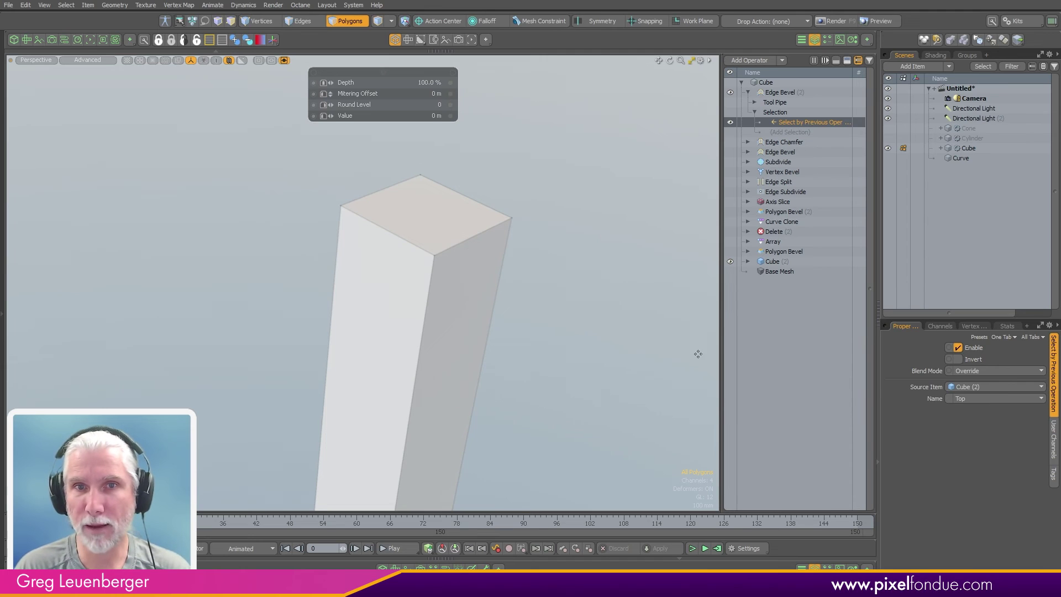
Set the Edge Bevel value to about 400 mm and add a Convert selection above Select by Previous Operation, converting from Polygon
left_click_drag(574, 261, 595, 286)
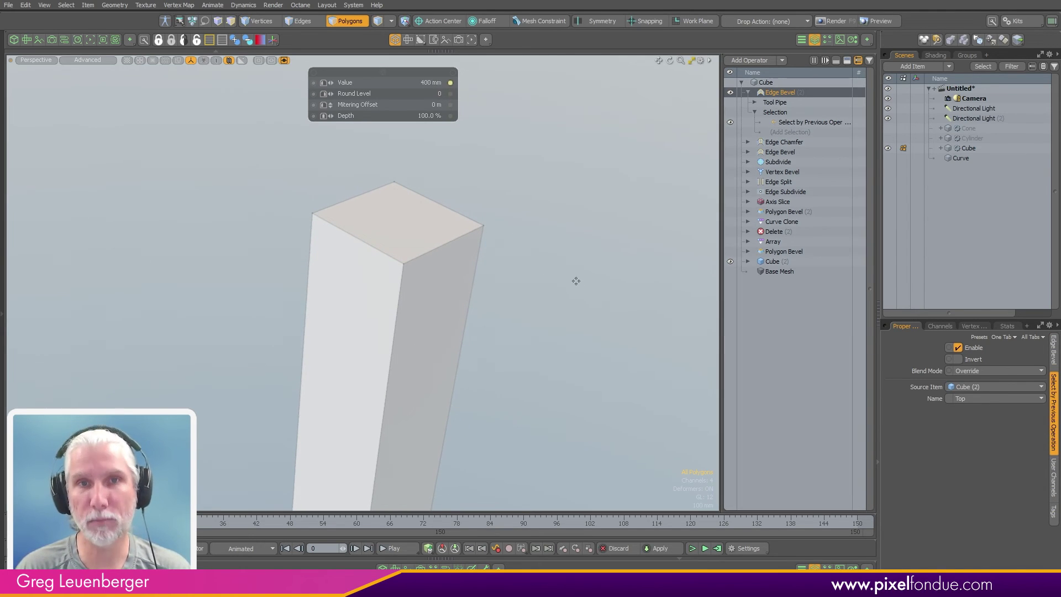
left_click(789, 129)
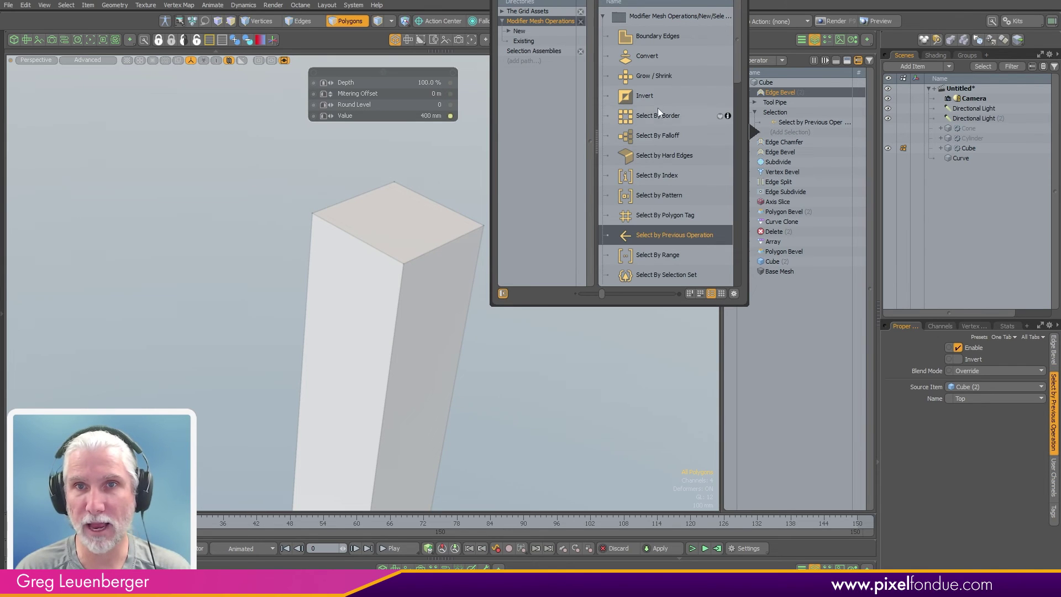
left_click(656, 65)
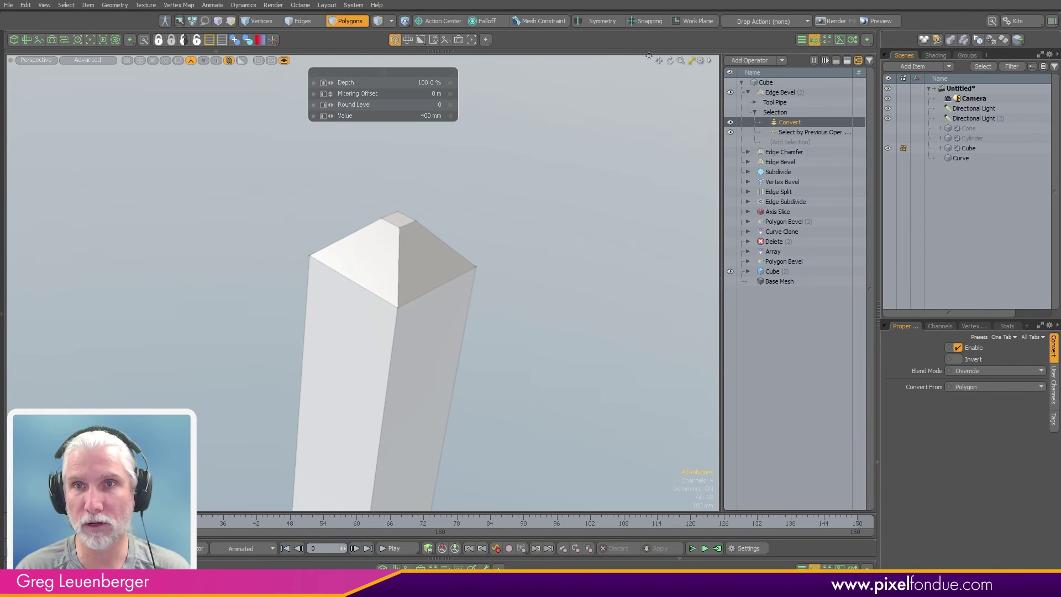
left_click(969, 386)
left_click(975, 385)
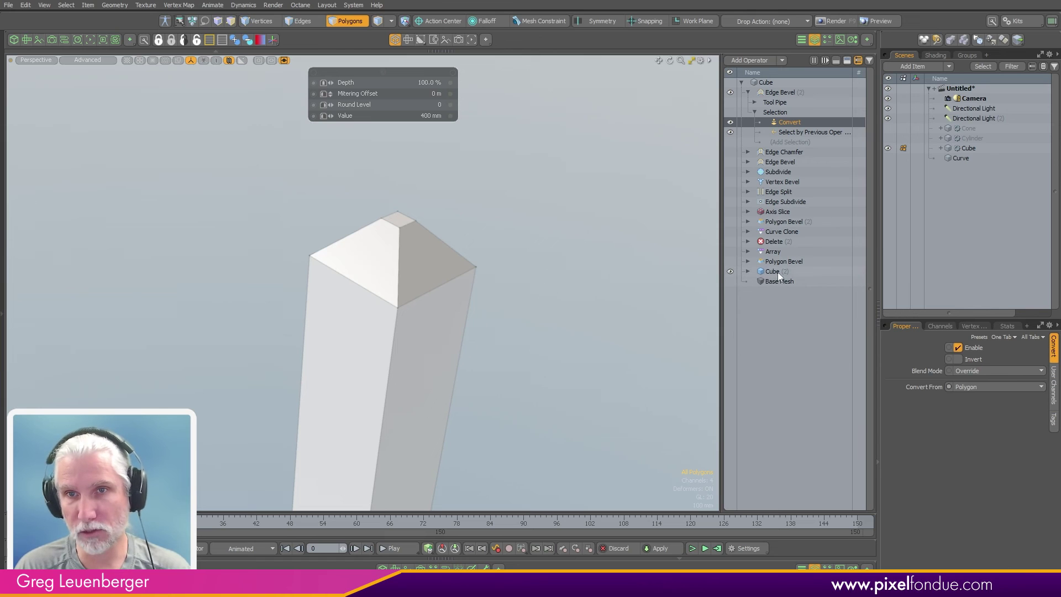
left_click(798, 132)
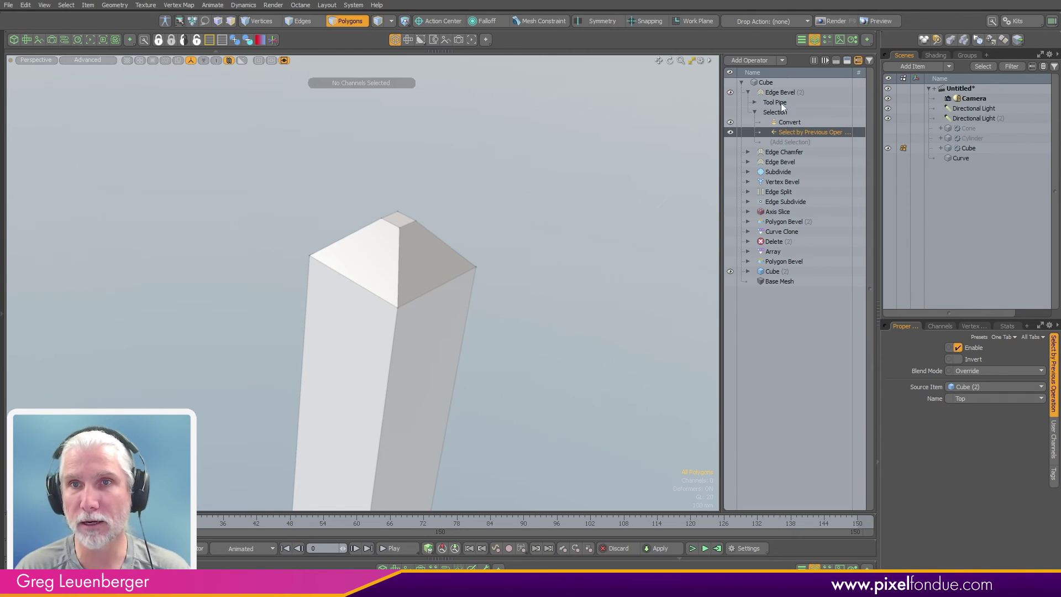
left_click(793, 122)
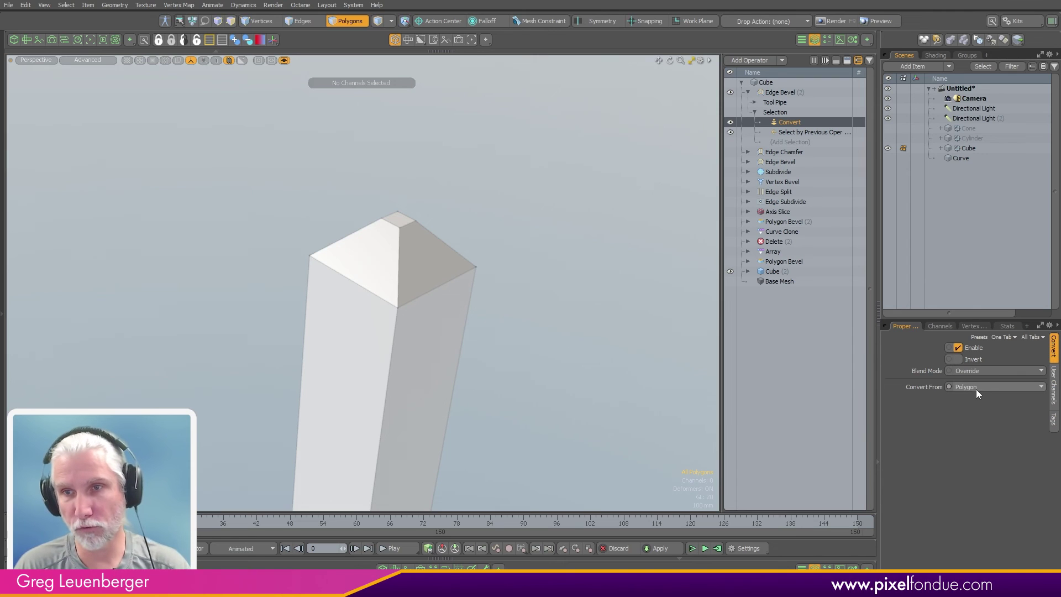
left_click(788, 92)
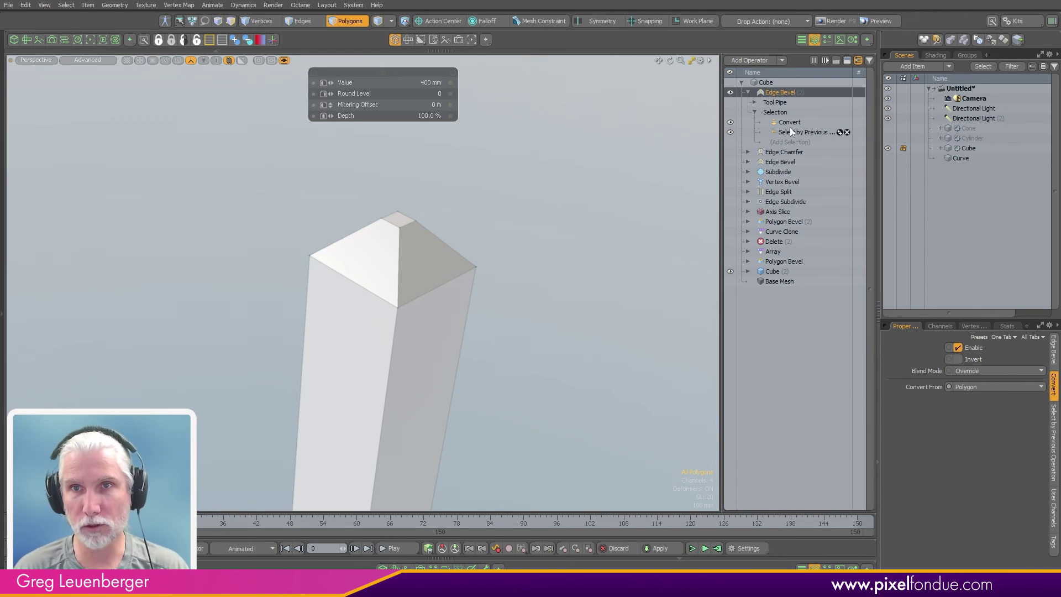
left_click(789, 122)
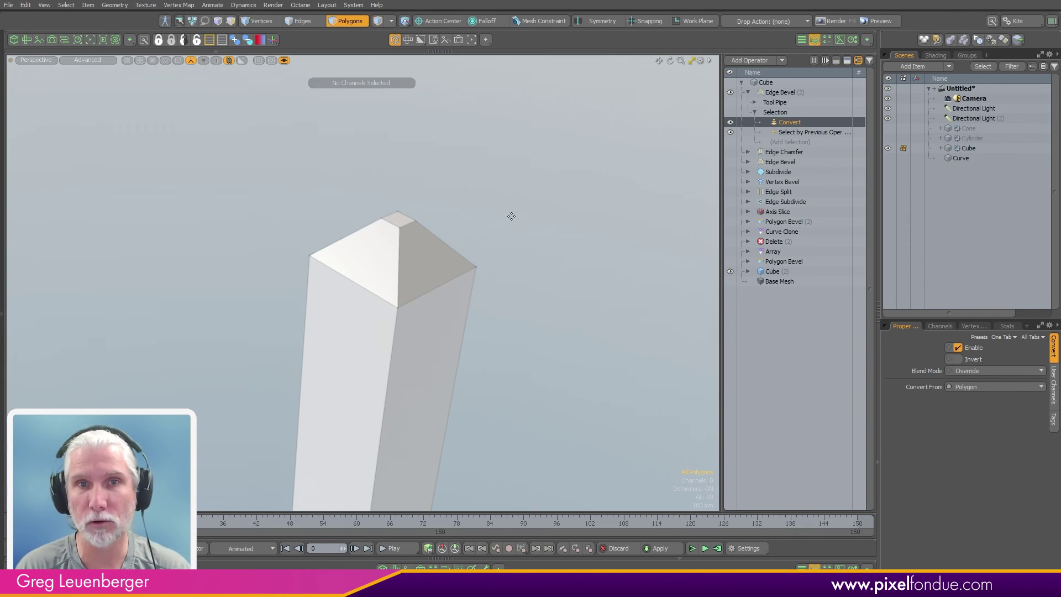
Adjust the top Edge Bevel to a value of about 395 mm, round level 11 and depth of about 225.5%
left_click(780, 92)
left_click_drag(605, 218, 553, 231, "alt")
middle_click_drag(553, 231, 602, 229)
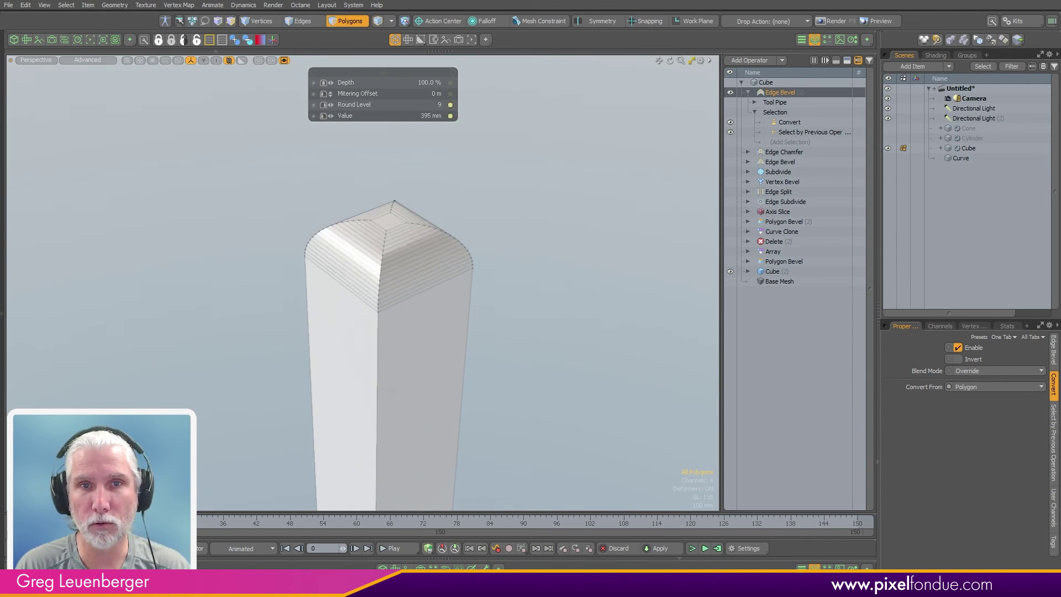
left_click_drag(602, 230, 636, 229)
mouse_move(492, 244)
left_mouse_down()
mouse_move(442, 244)
mouse_move(537, 244)
mouse_move(546, 220)
mouse_move(510, 247)
left_mouse_up()
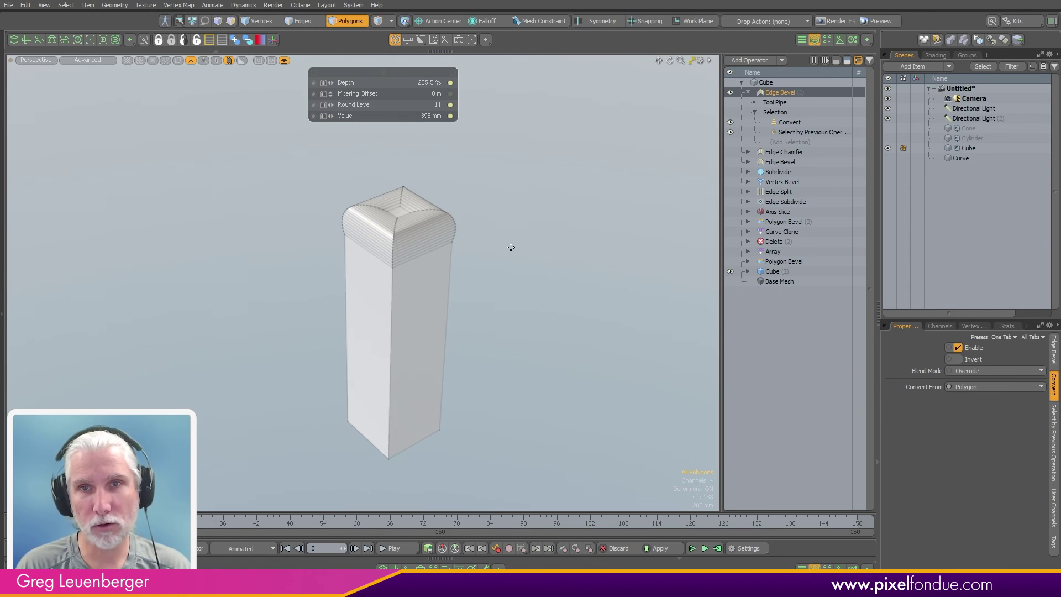